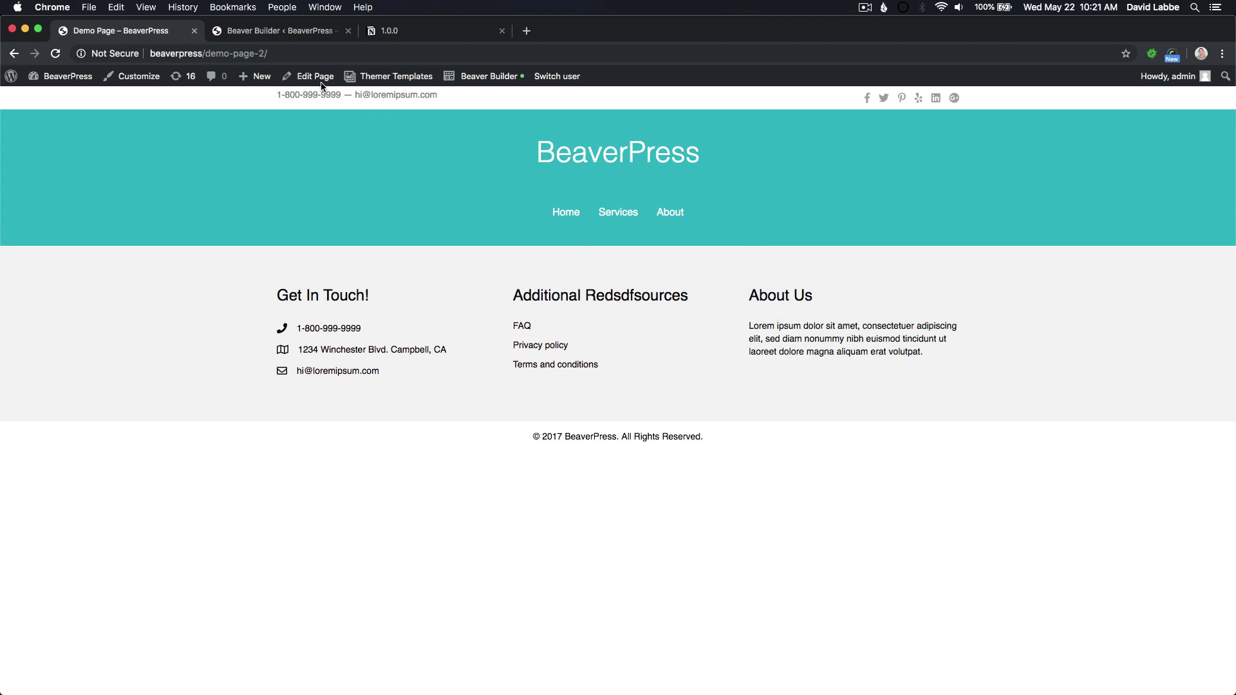
Check the Beaver Builder User Access settings and return to the Demo Page.
left_click(282, 31)
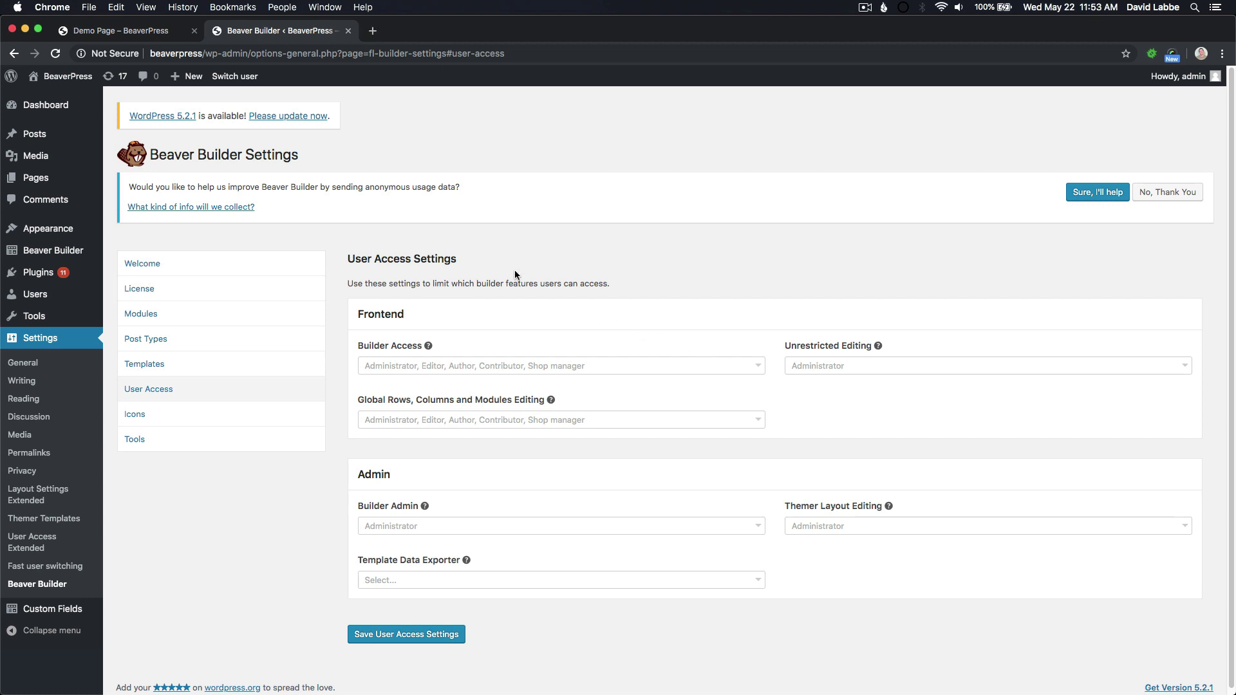
left_click(138, 32)
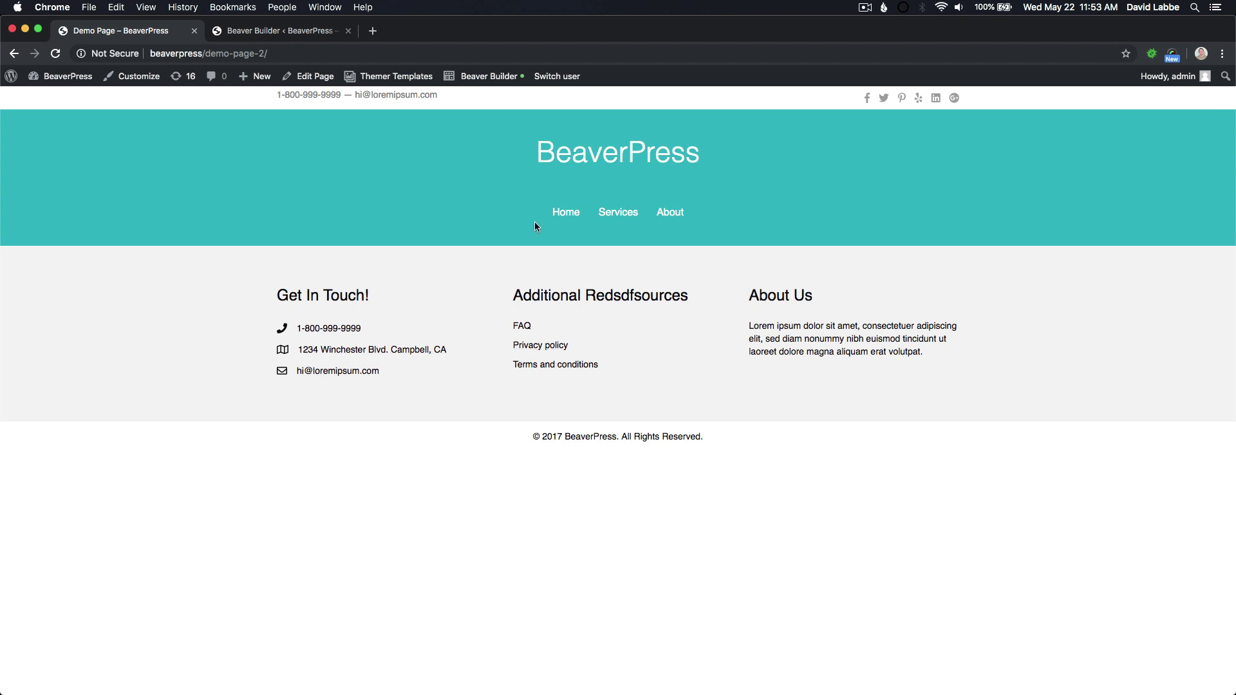
Open Demo Page in Beaver Builder and apply the Minim landing page template.
left_click(487, 76)
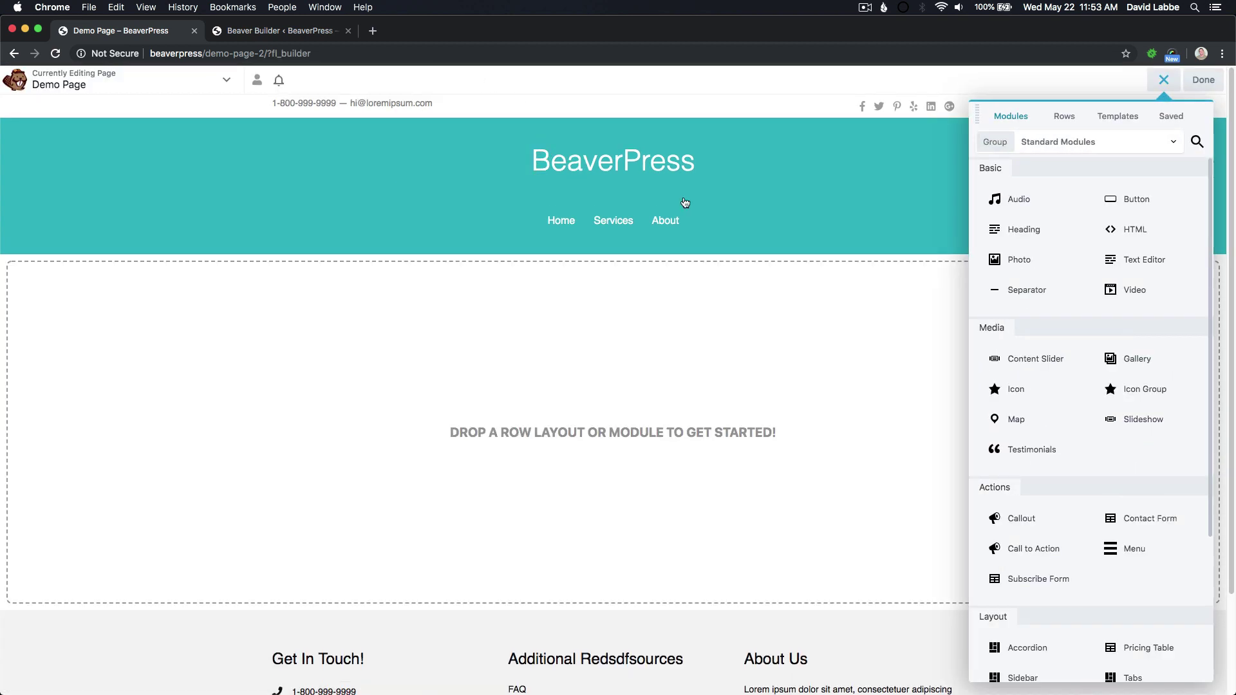
left_click(1117, 116)
scroll(1064, 552, "down", 5)
scroll(1065, 551, "down", 10)
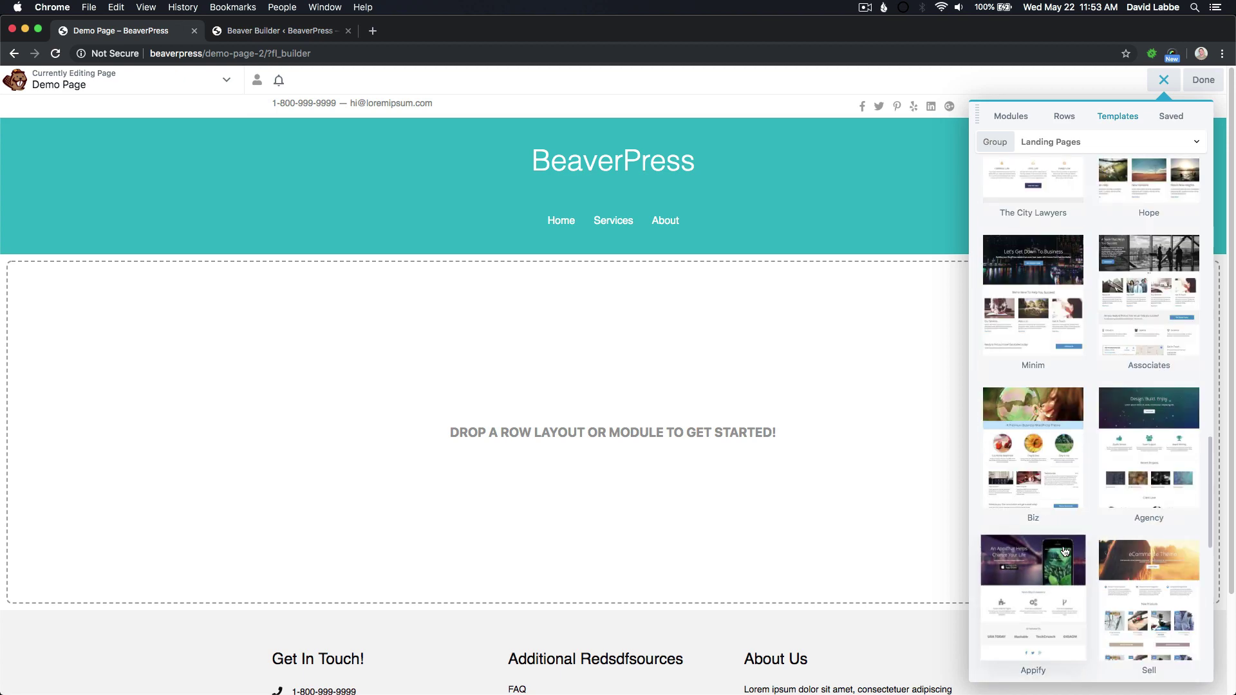
left_click(1074, 253)
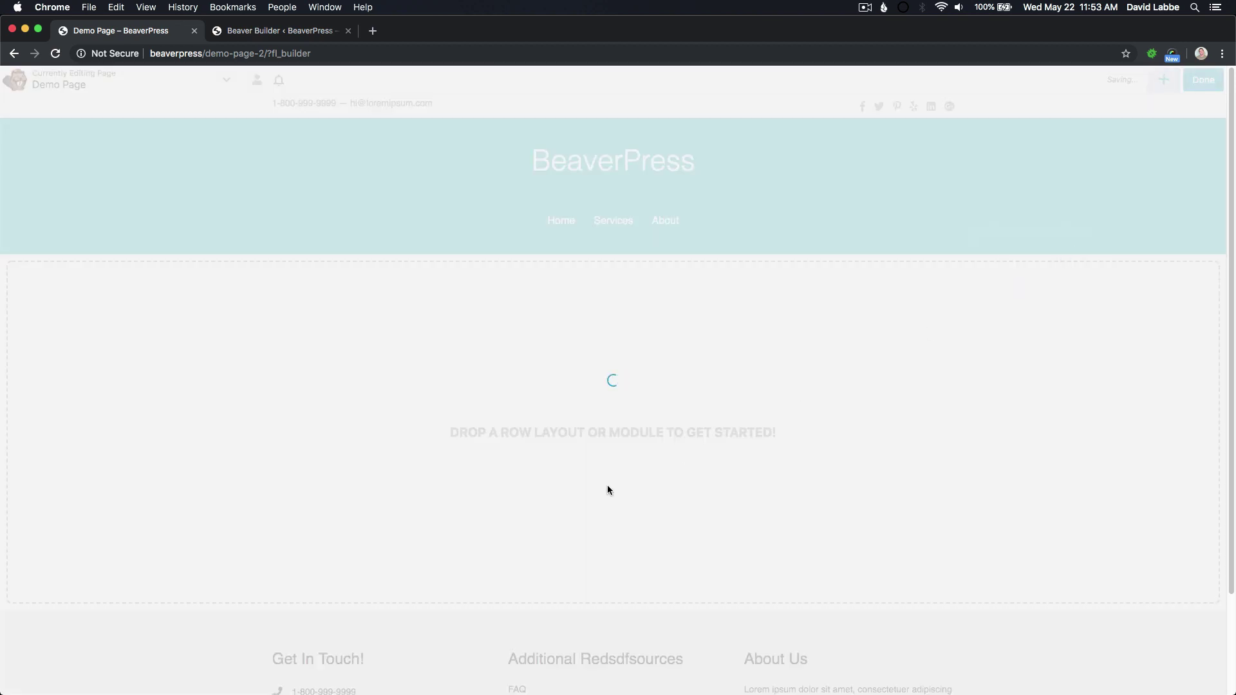
Publish Demo Page with its template layout and exit the builder.
scroll(894, 605, "down", 5)
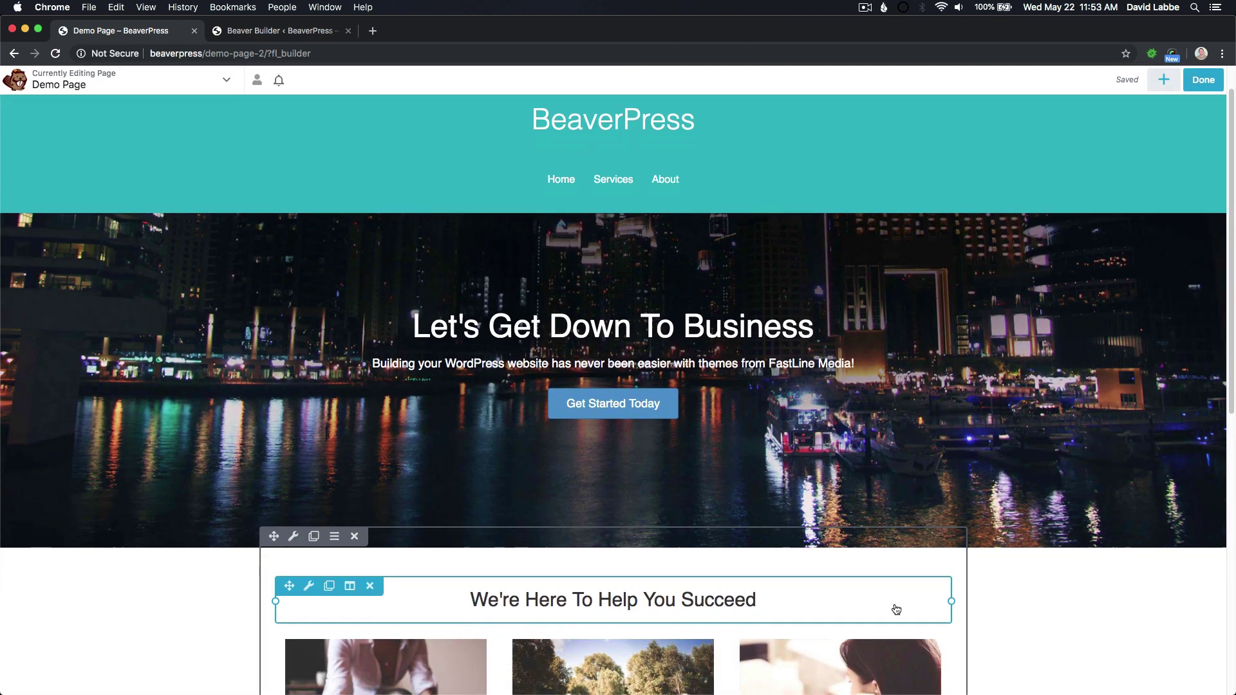
scroll(894, 604, "down", 4)
scroll(894, 604, "up", 4)
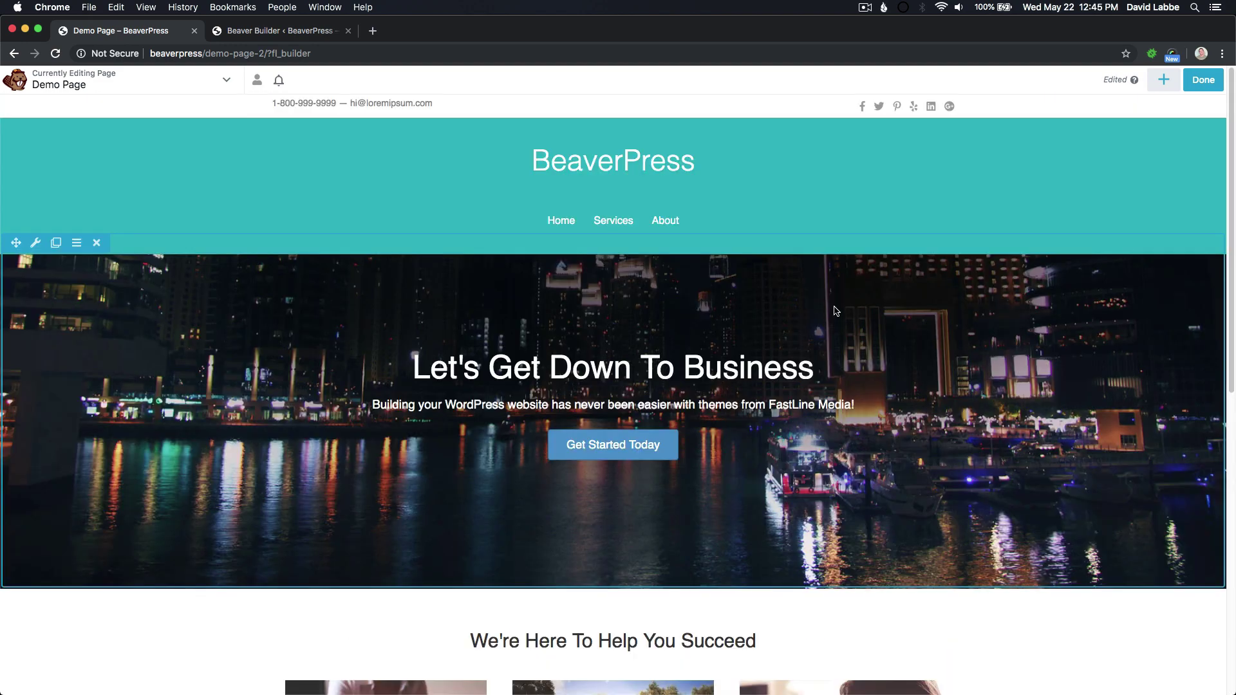
scroll(835, 311, "down", 2)
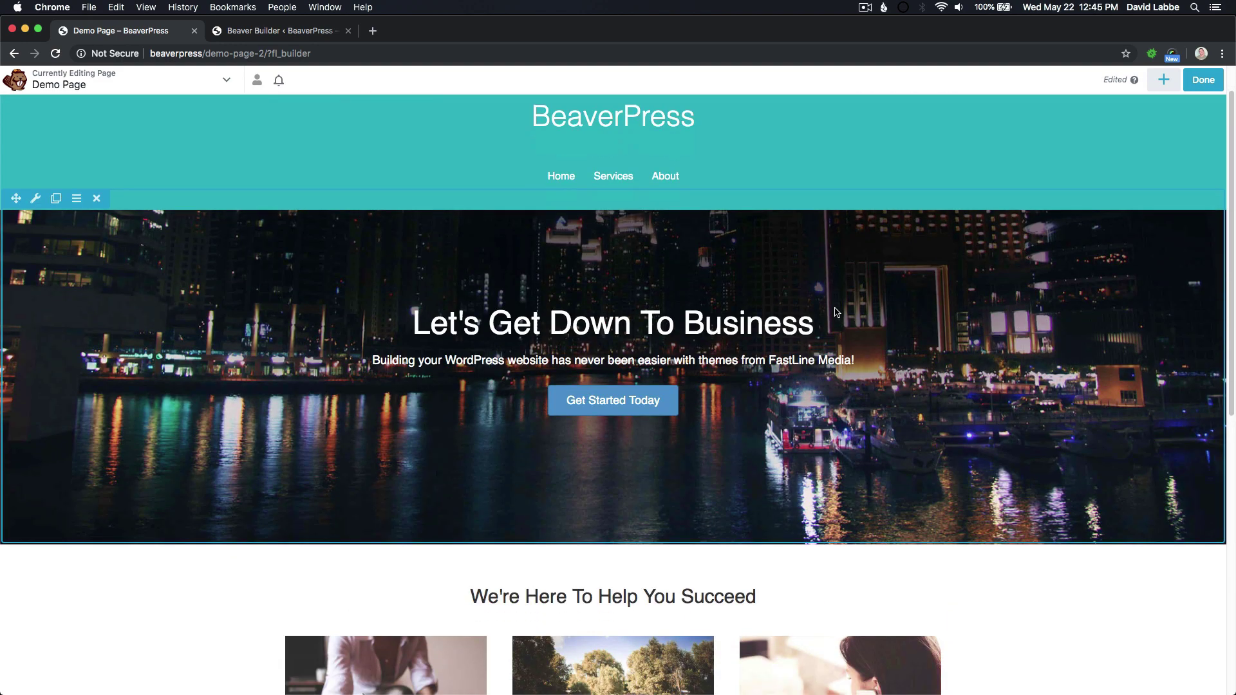
scroll(835, 312, "down", 1)
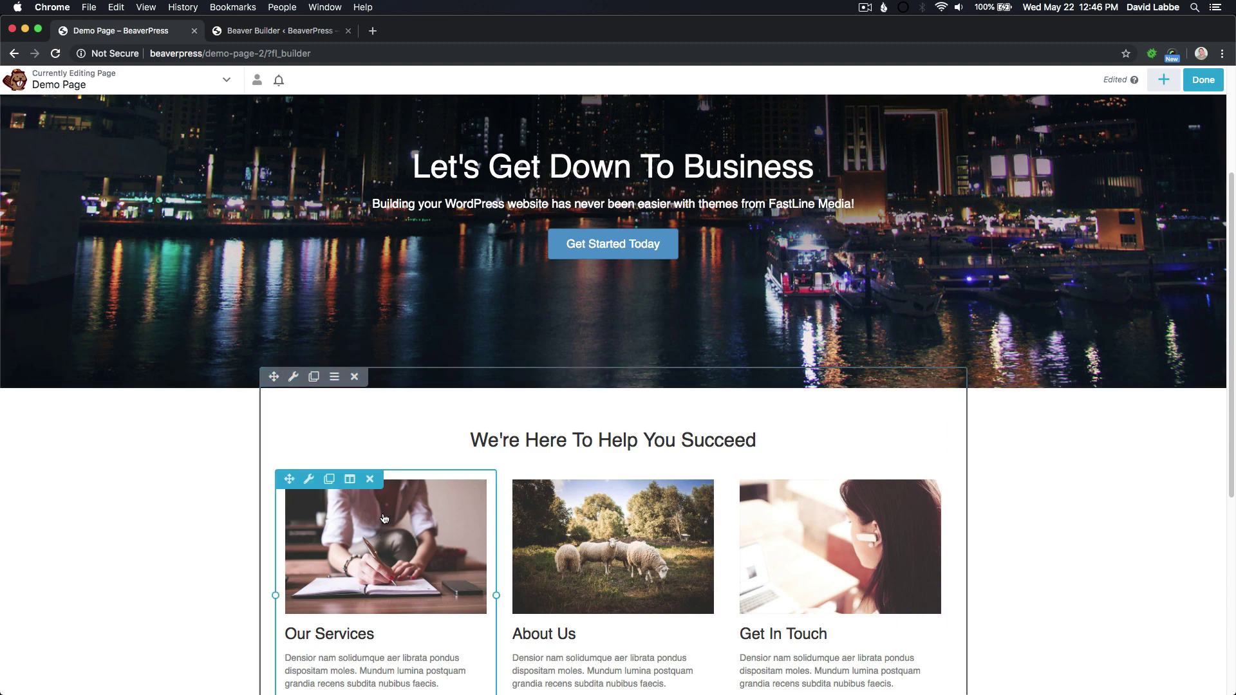
scroll(383, 537, "down", 2)
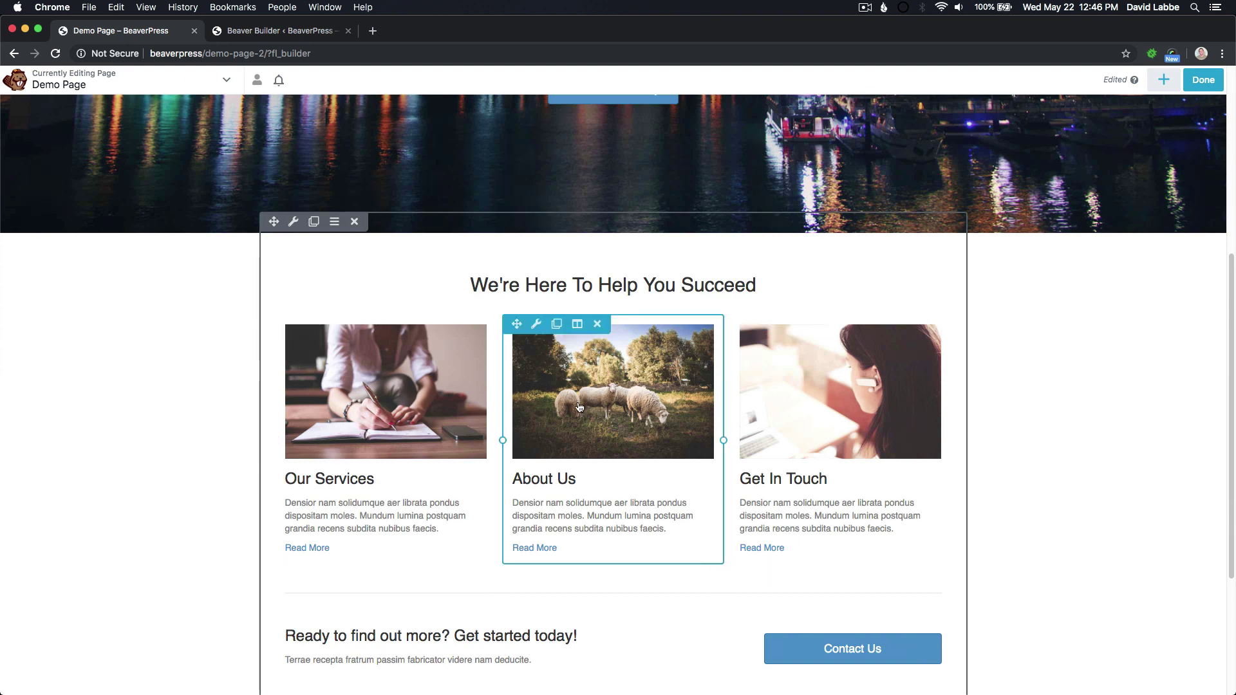
scroll(713, 415, "up", 2)
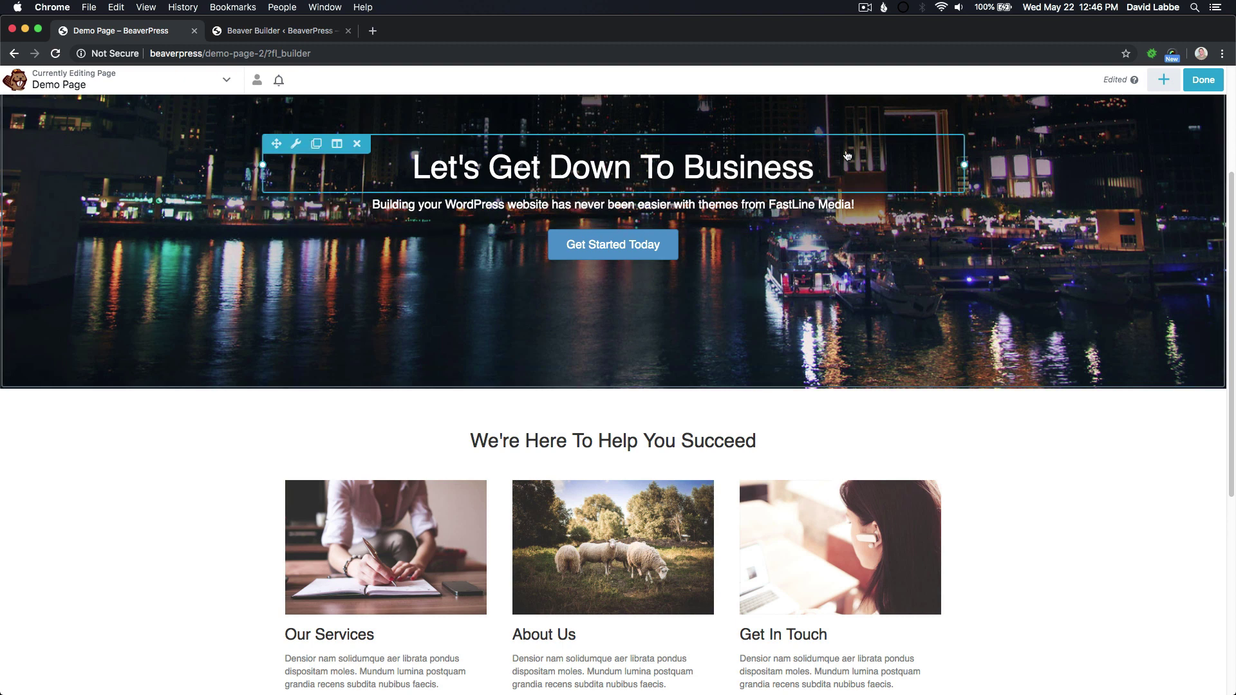
left_click(1203, 80)
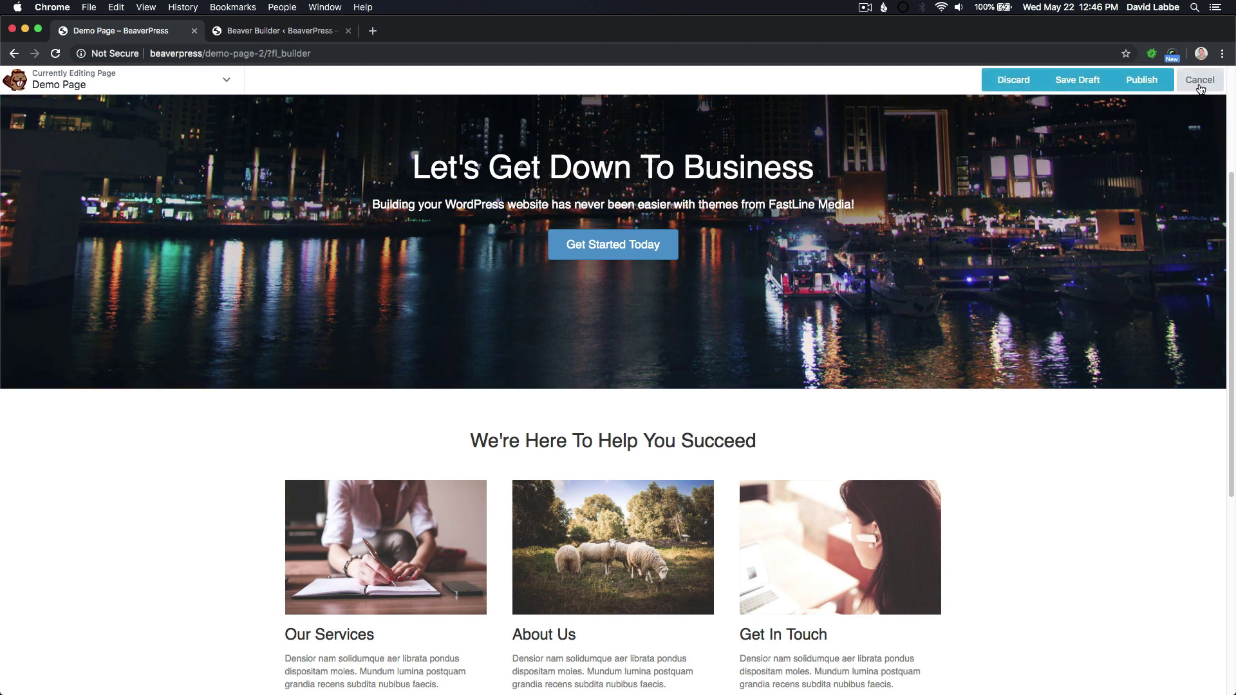
left_click(1141, 80)
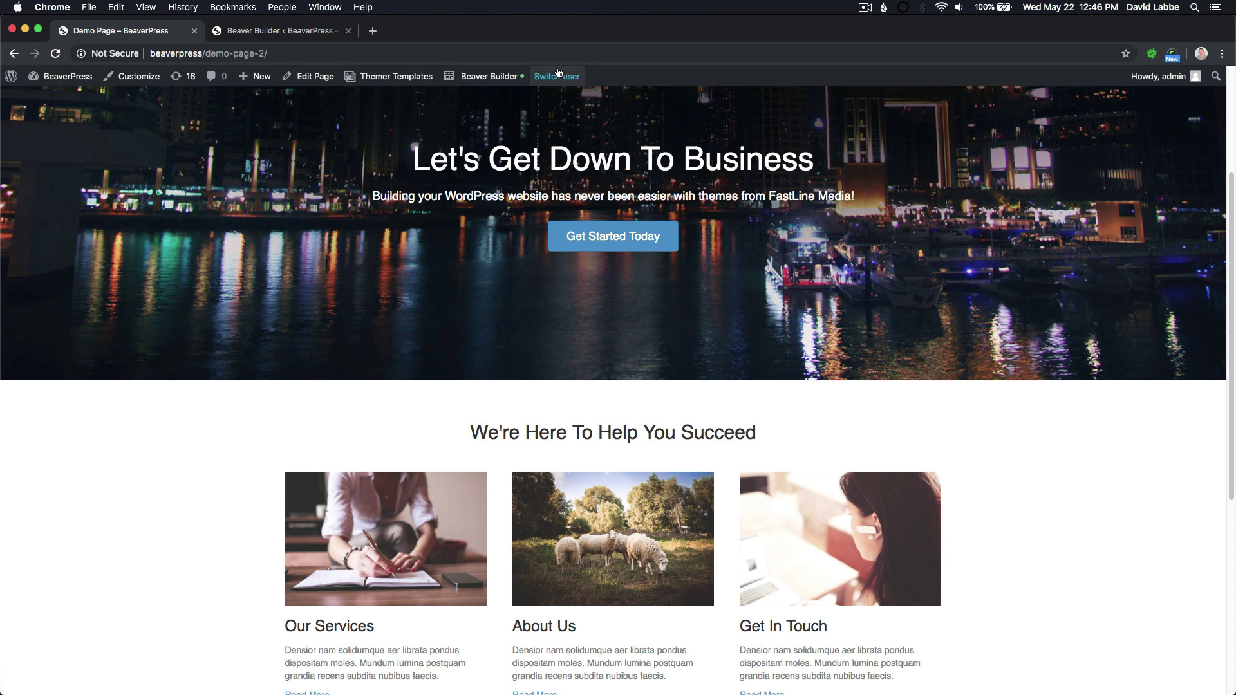
Switch to the first recent editor account and open Demo Page in Beaver Builder.
mouse_move(554, 78)
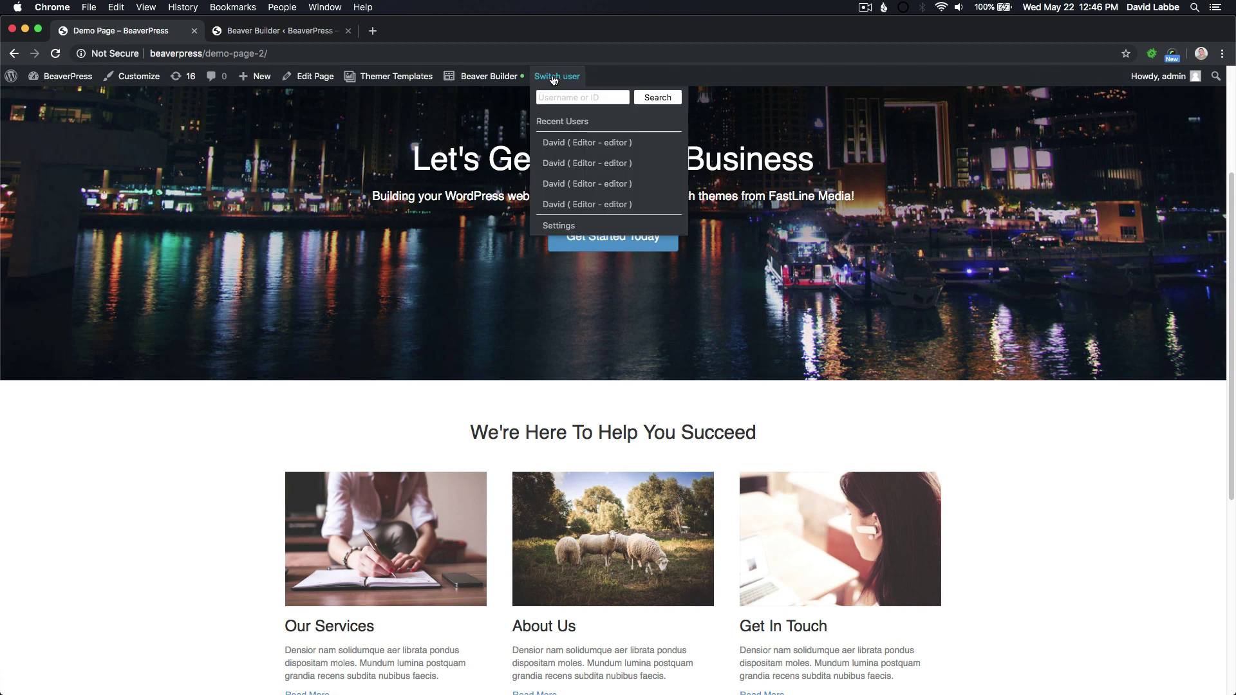
left_click(588, 145)
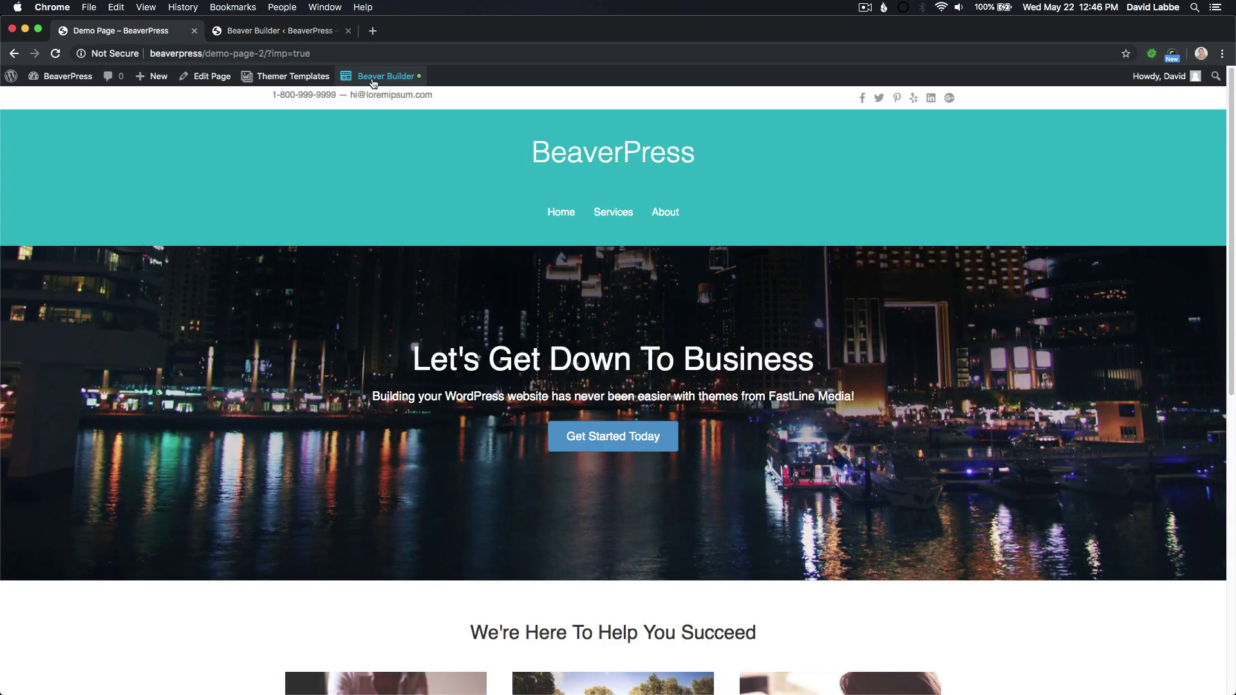
left_click(376, 76)
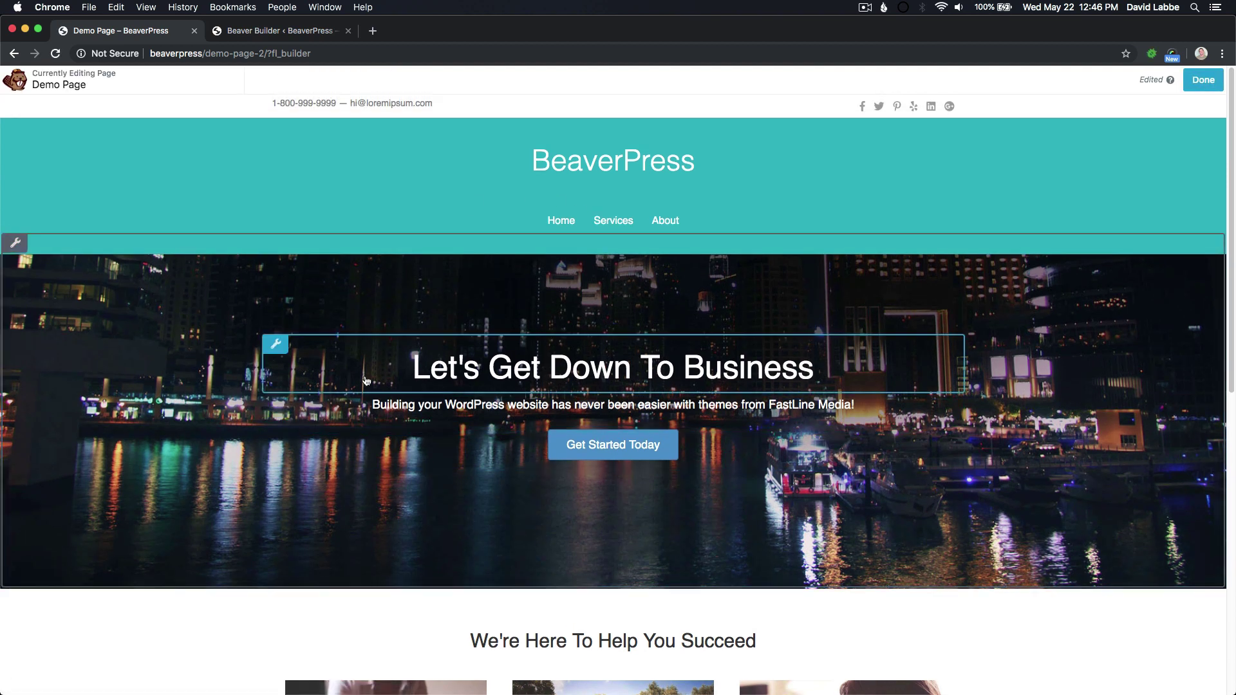
Check the settings an editor can open for the hero row and its "Let's Get Down To Business" heading, cancelling both.
scroll(424, 433, "down", 1)
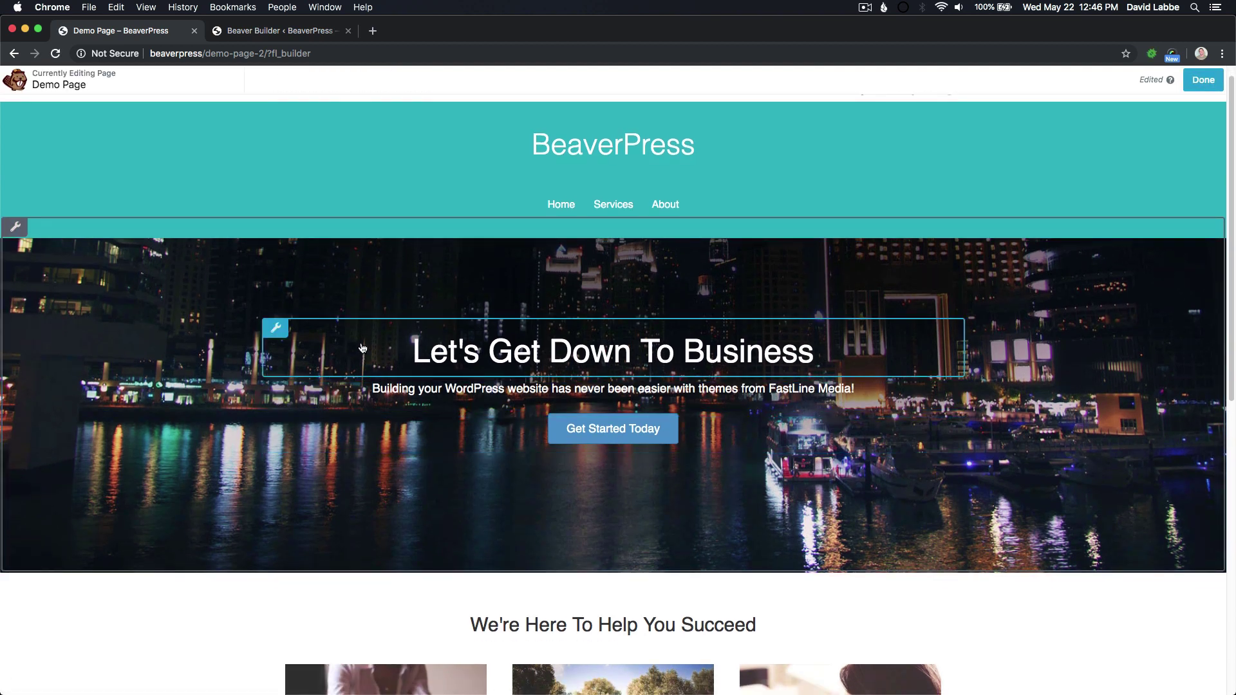
left_click(19, 228)
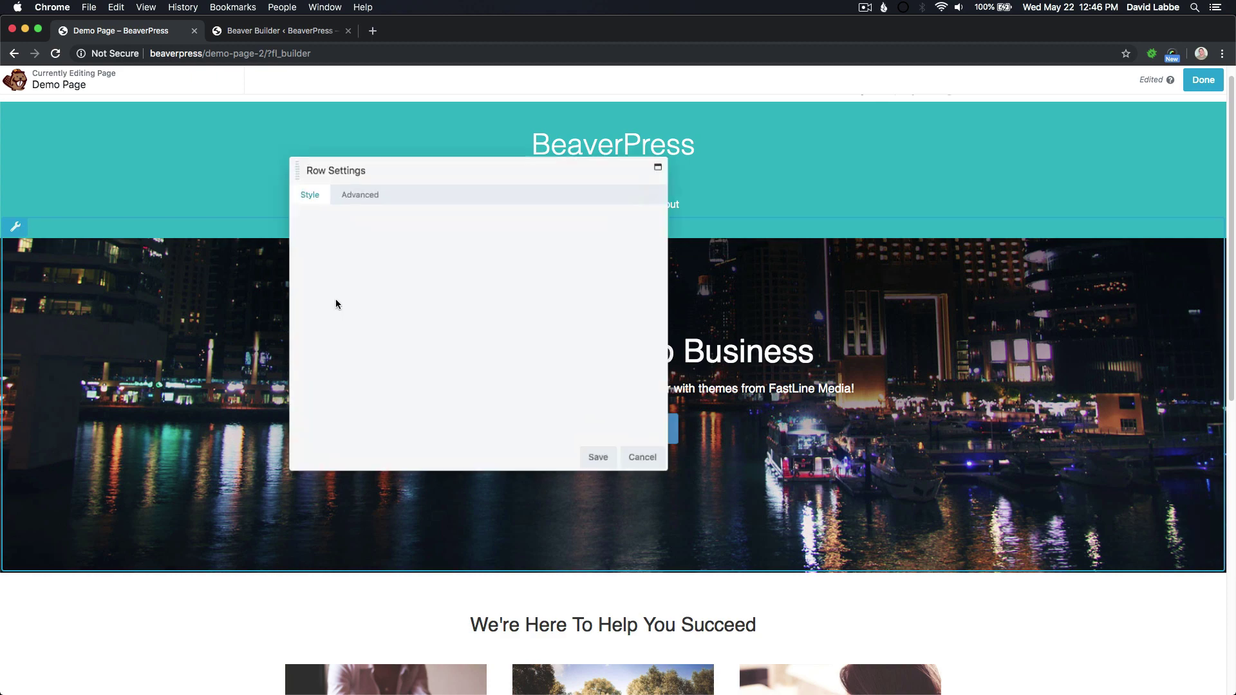
left_click(644, 459)
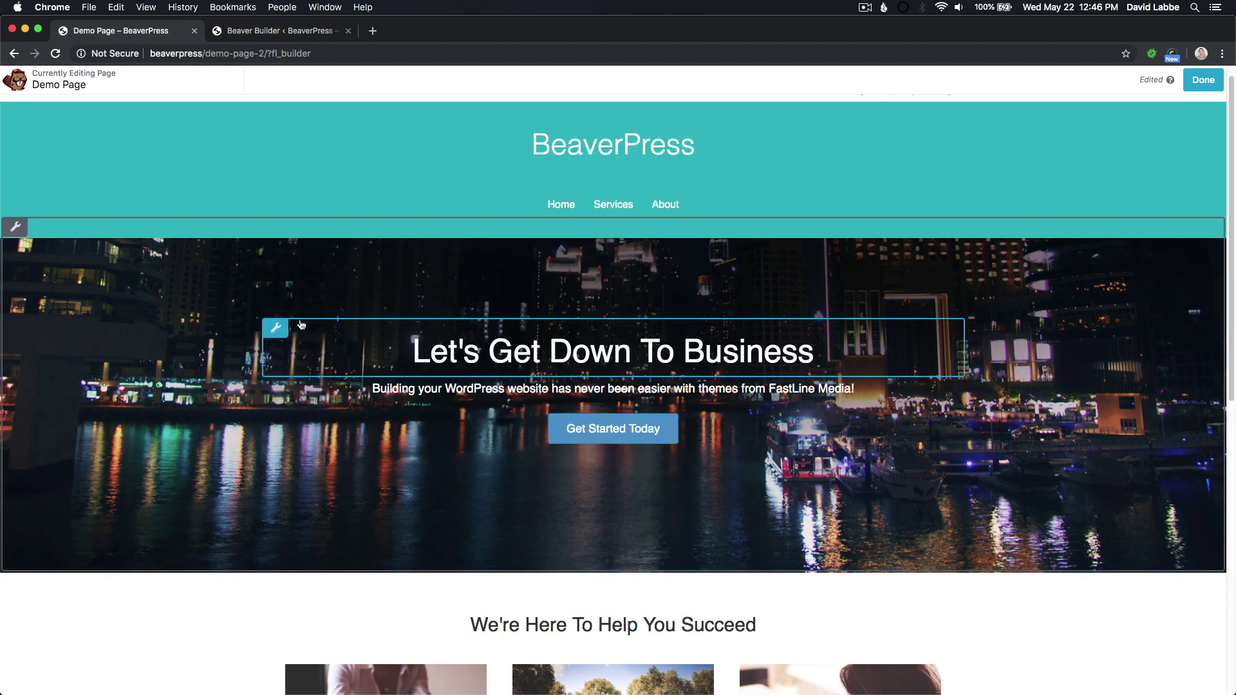
left_click(277, 327)
left_click(647, 463)
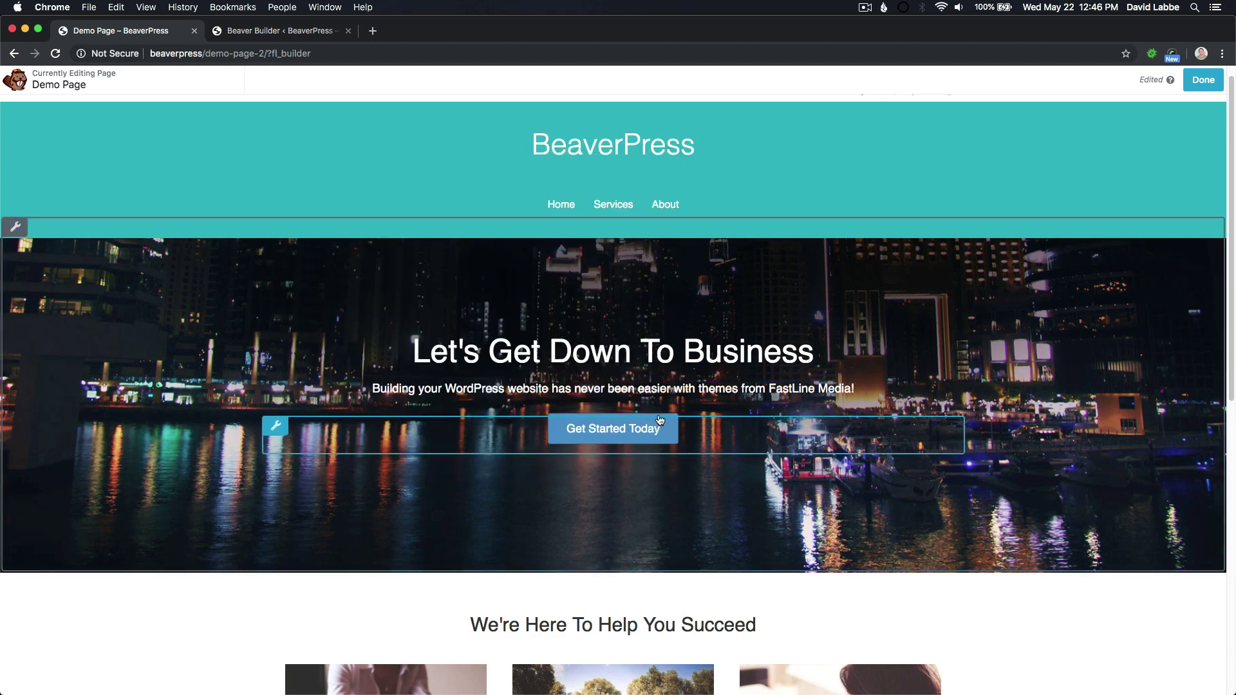
Check the image settings of the "Our Services" callout and cancel without changes.
scroll(660, 421, "down", 5)
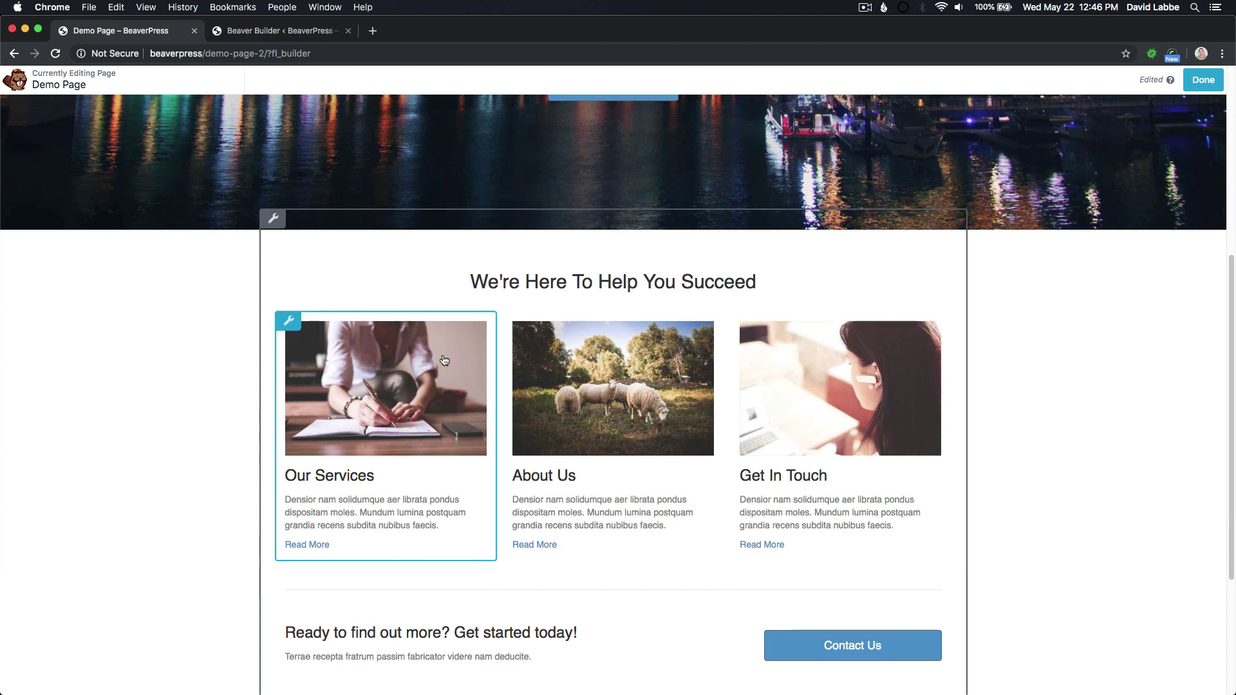
left_click(411, 371)
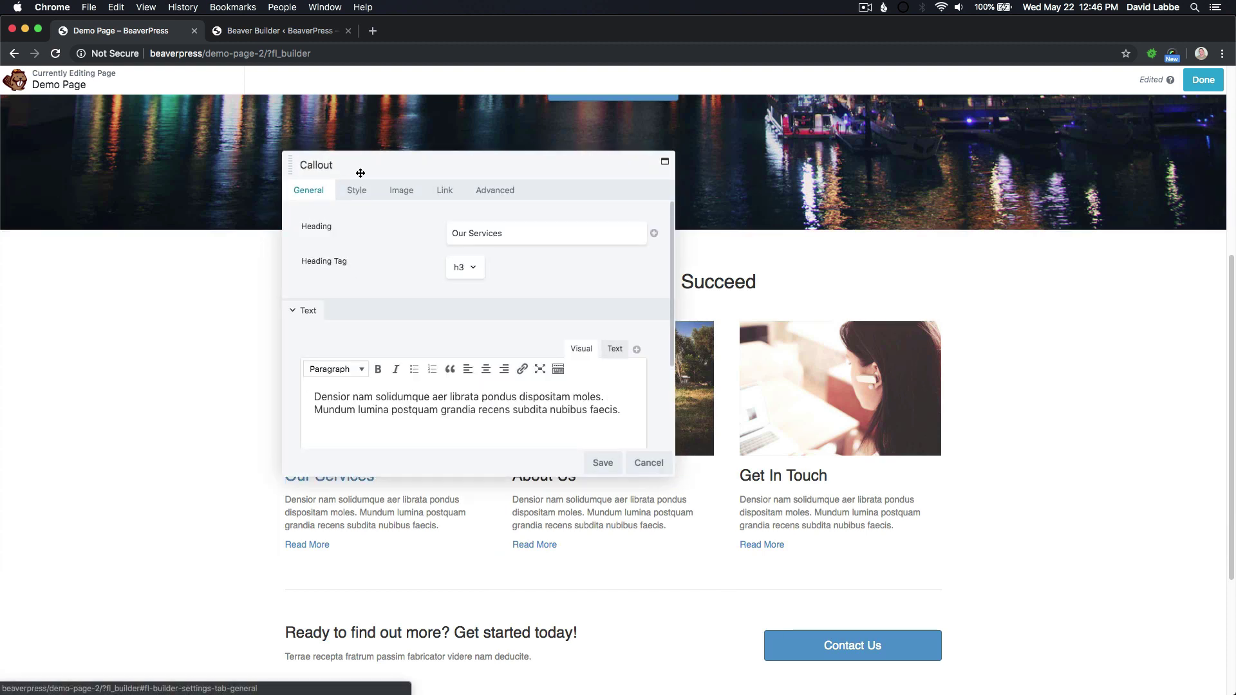
left_click_drag(386, 169, 492, 181)
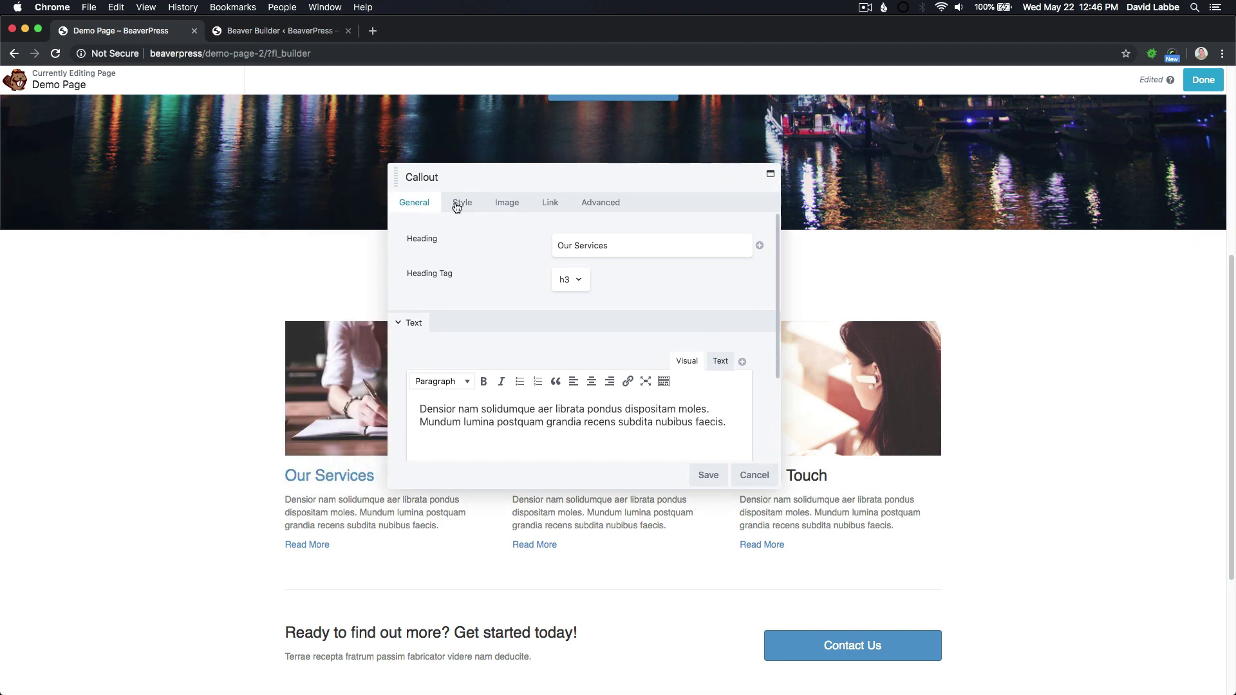
left_click(499, 204)
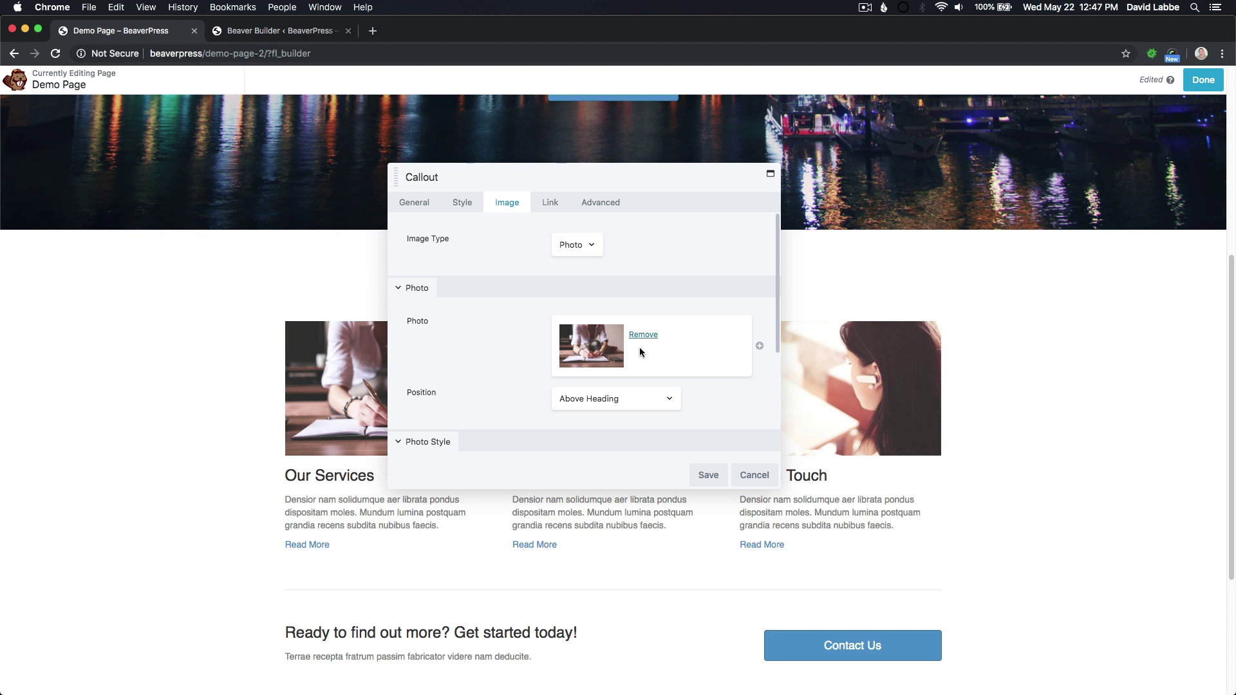
left_click(748, 480)
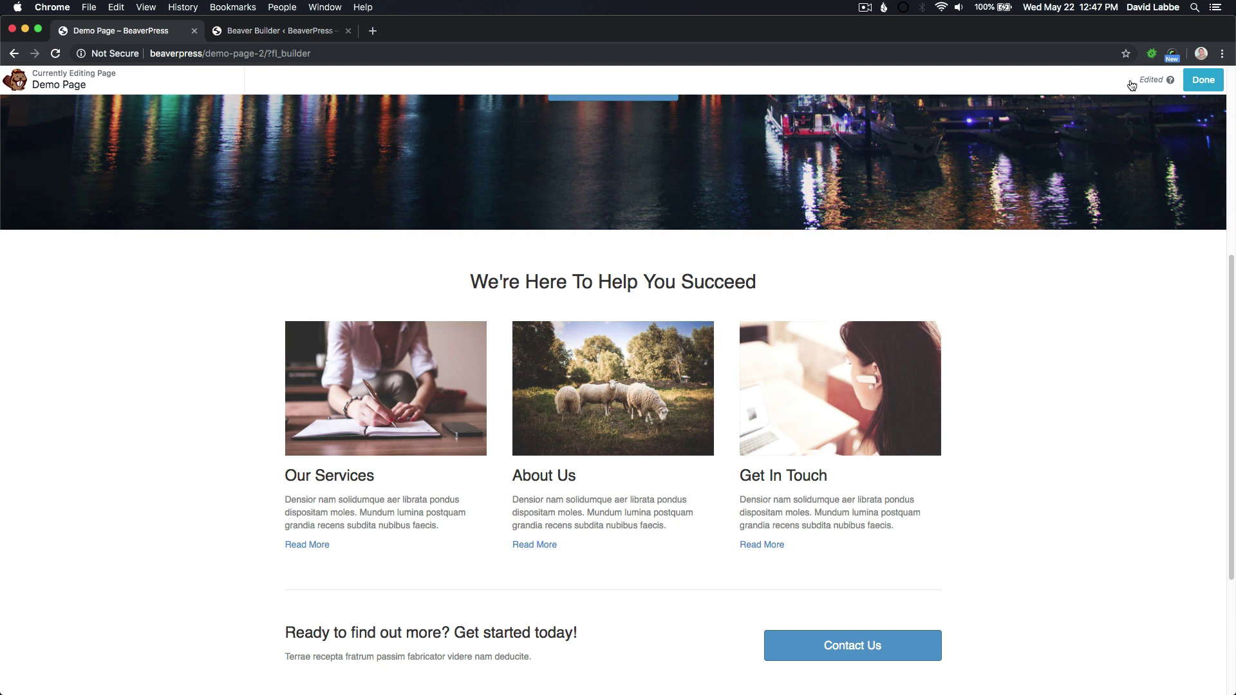
Publish the page as the editor and switch back to the admin account.
left_click(1211, 82)
left_click(1141, 80)
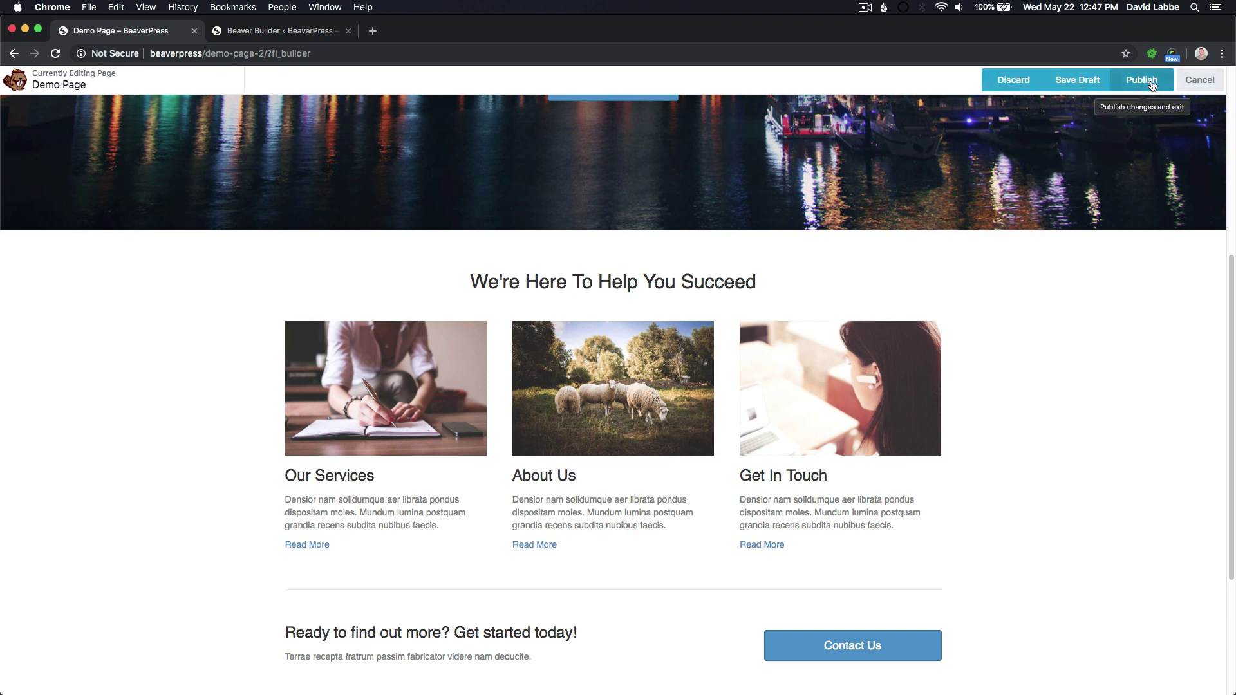
scroll(450, 382, "up", 1)
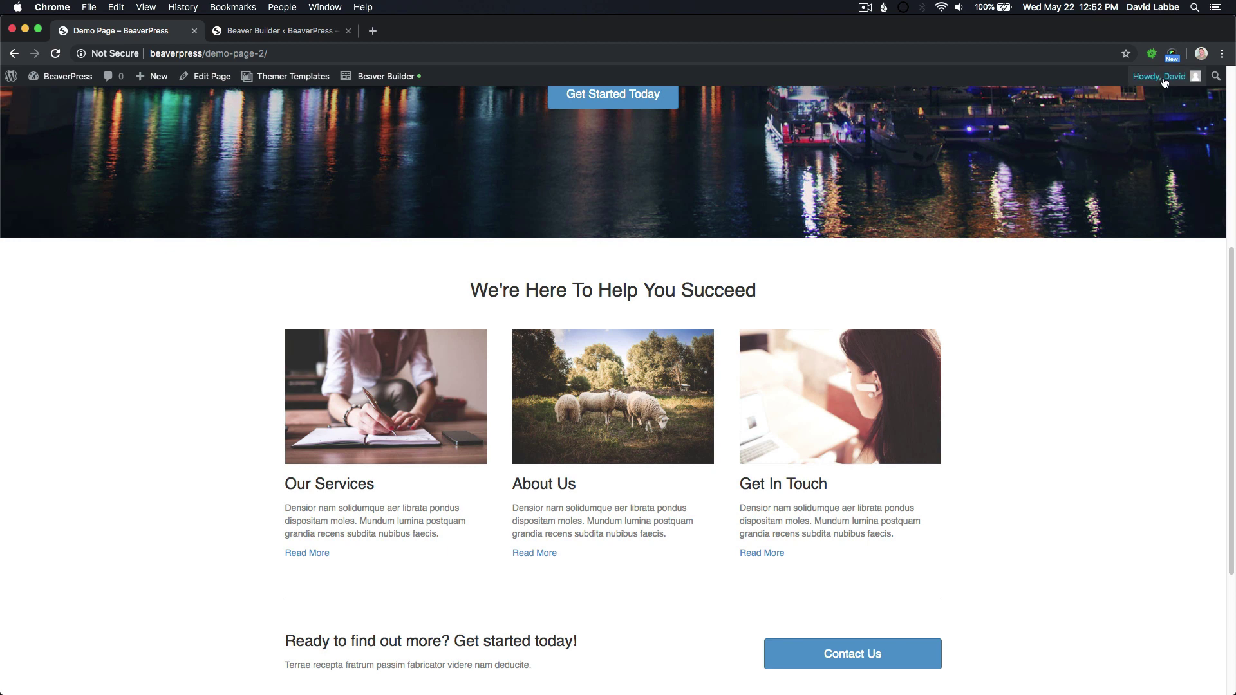
mouse_move(1158, 76)
left_click(1152, 153)
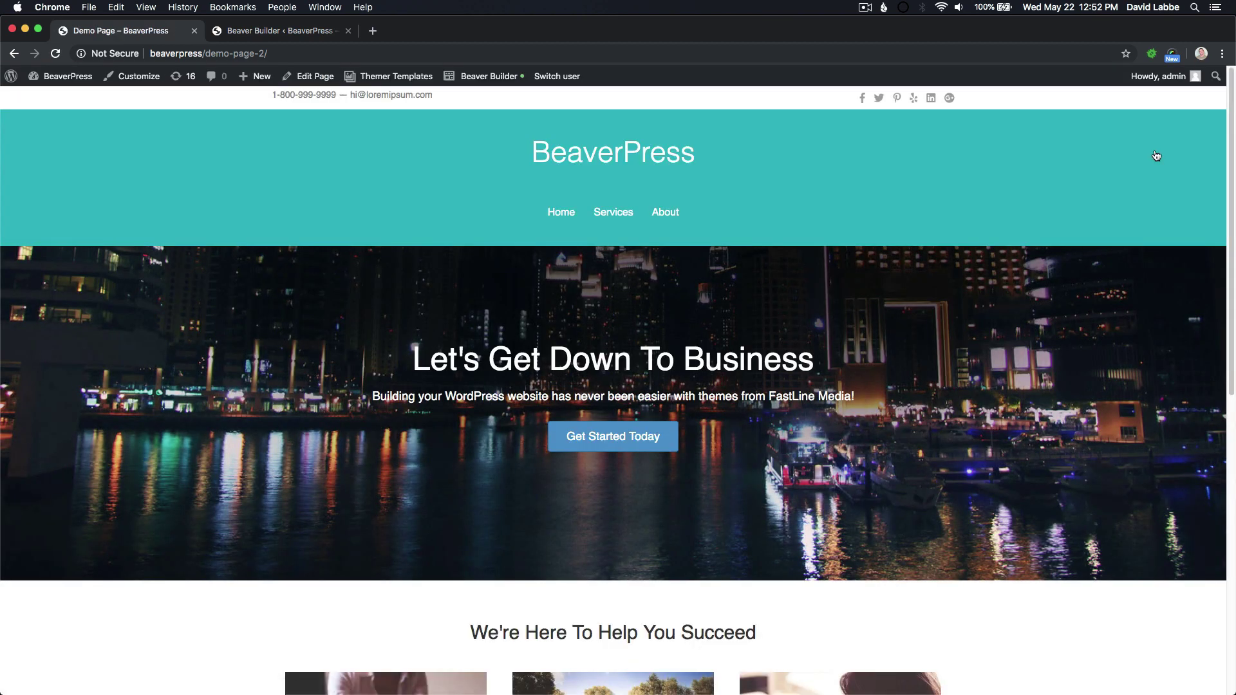
Reopen Demo Page in Beaver Builder as admin and turn on the user access mode for layout elements.
left_click(478, 80)
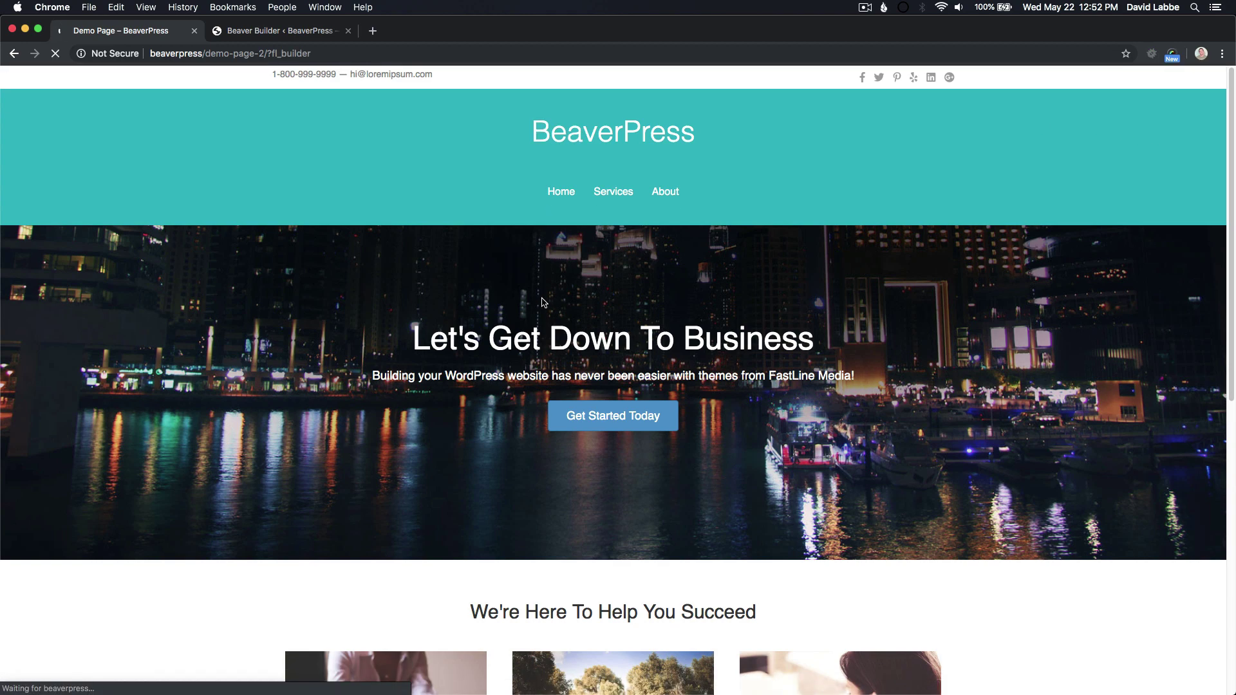
scroll(538, 396, "down", 5)
scroll(538, 399, "up", 5)
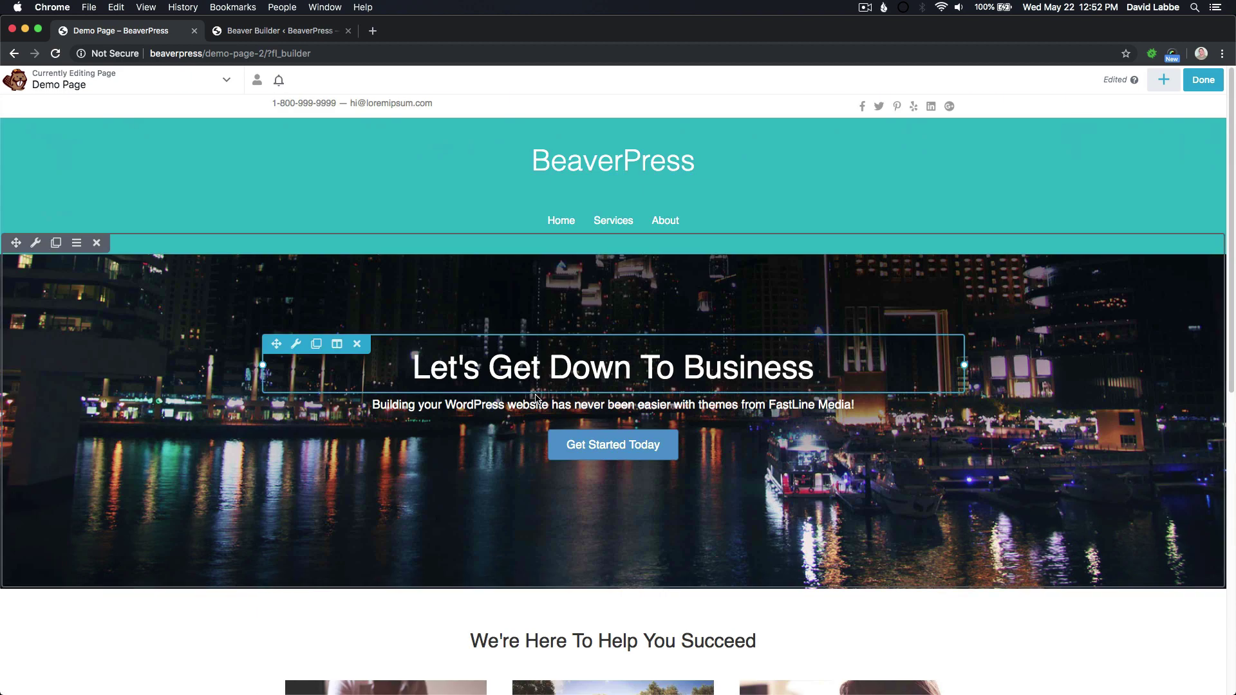
scroll(517, 469, "down", 7)
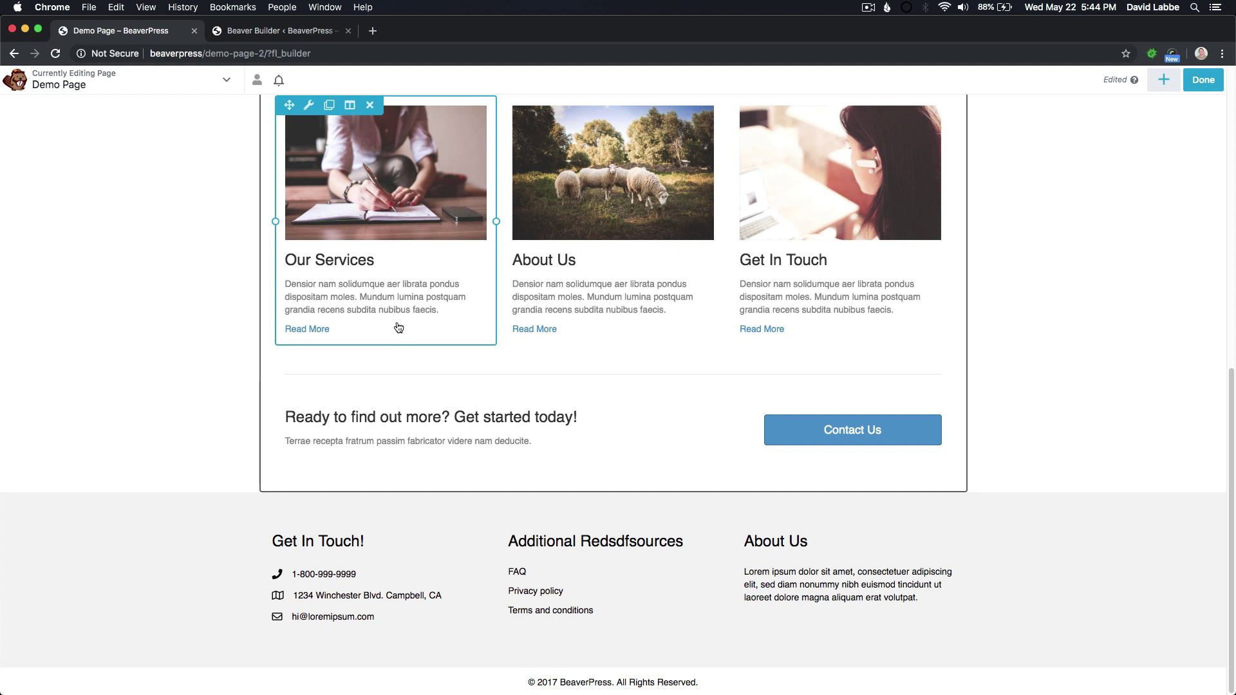
scroll(399, 328, "up", 2)
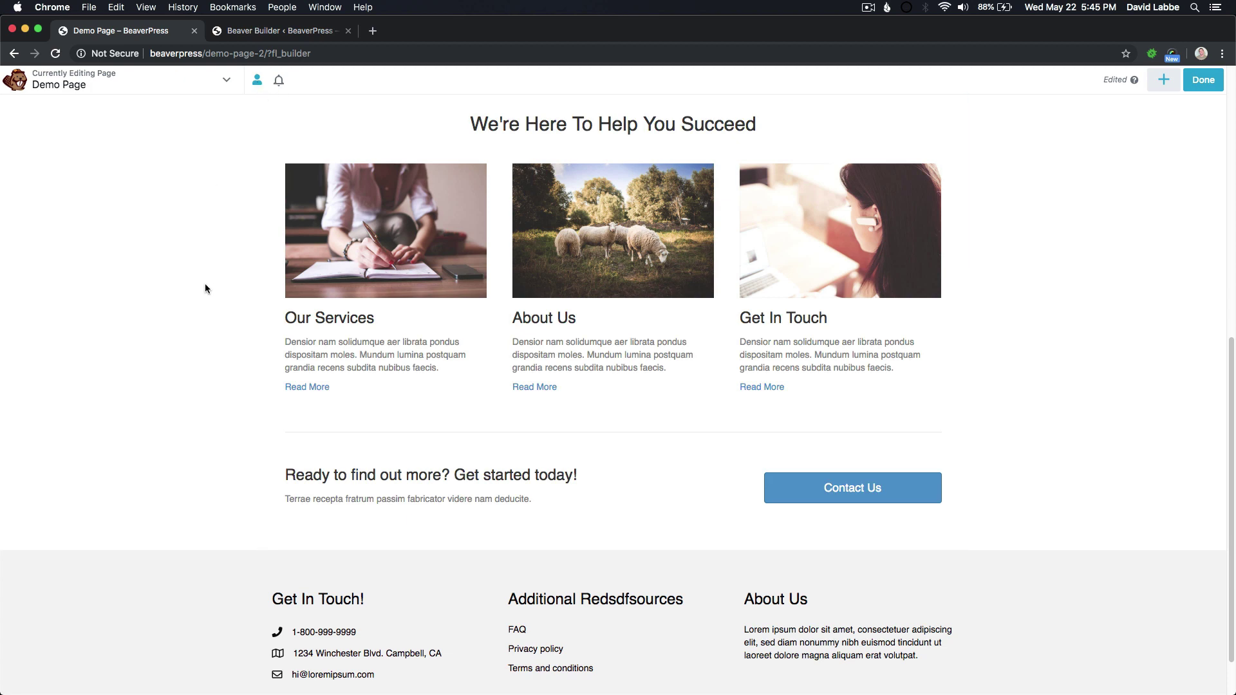
Publish the page as admin and switch to the editor account.
scroll(204, 286, "up", 6)
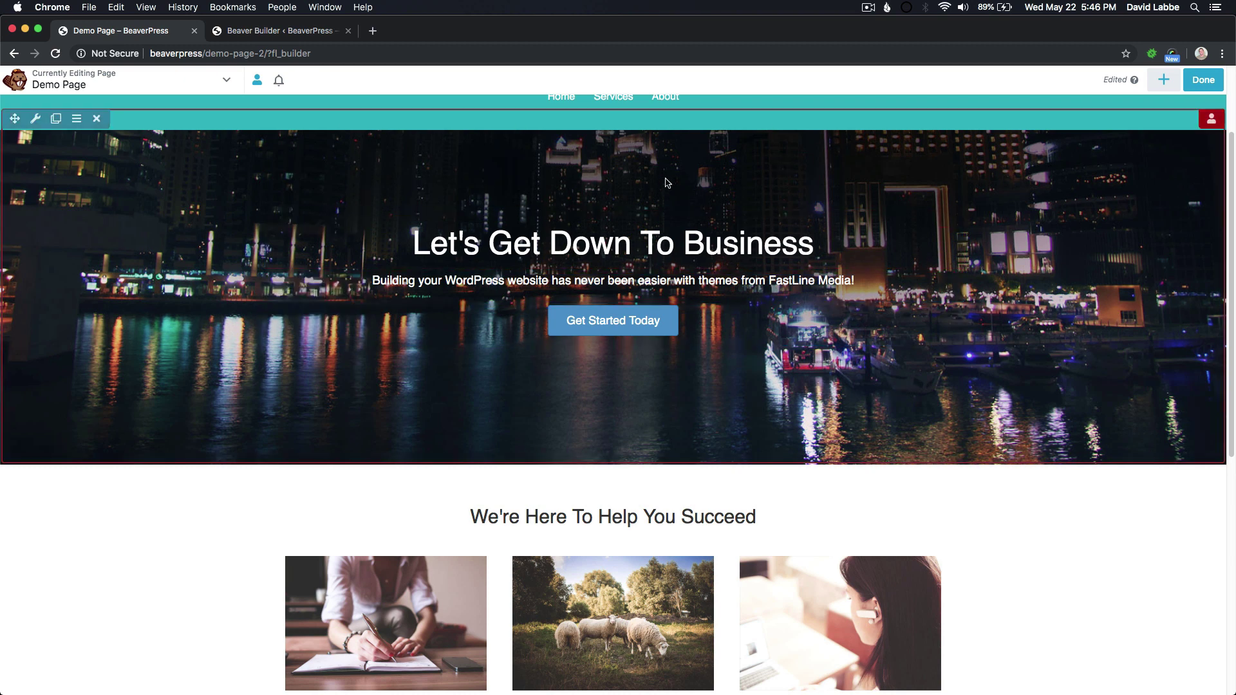
mouse_move(367, 225)
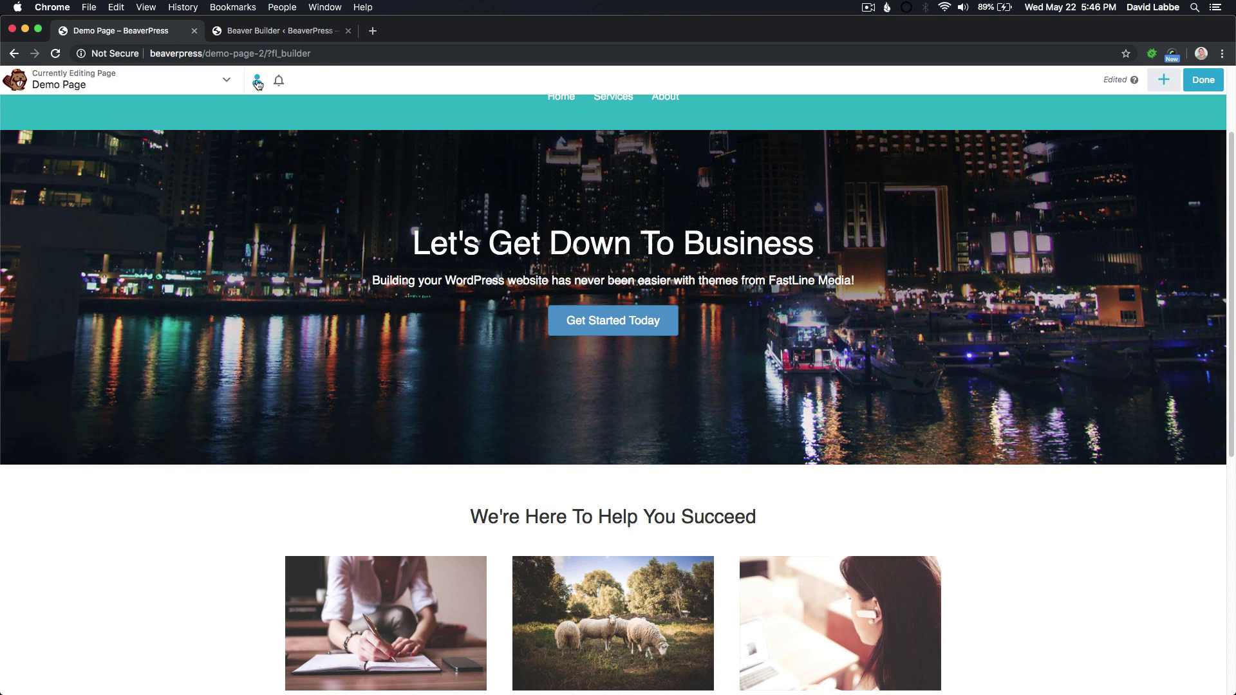
key("super+s")
left_click(1200, 85)
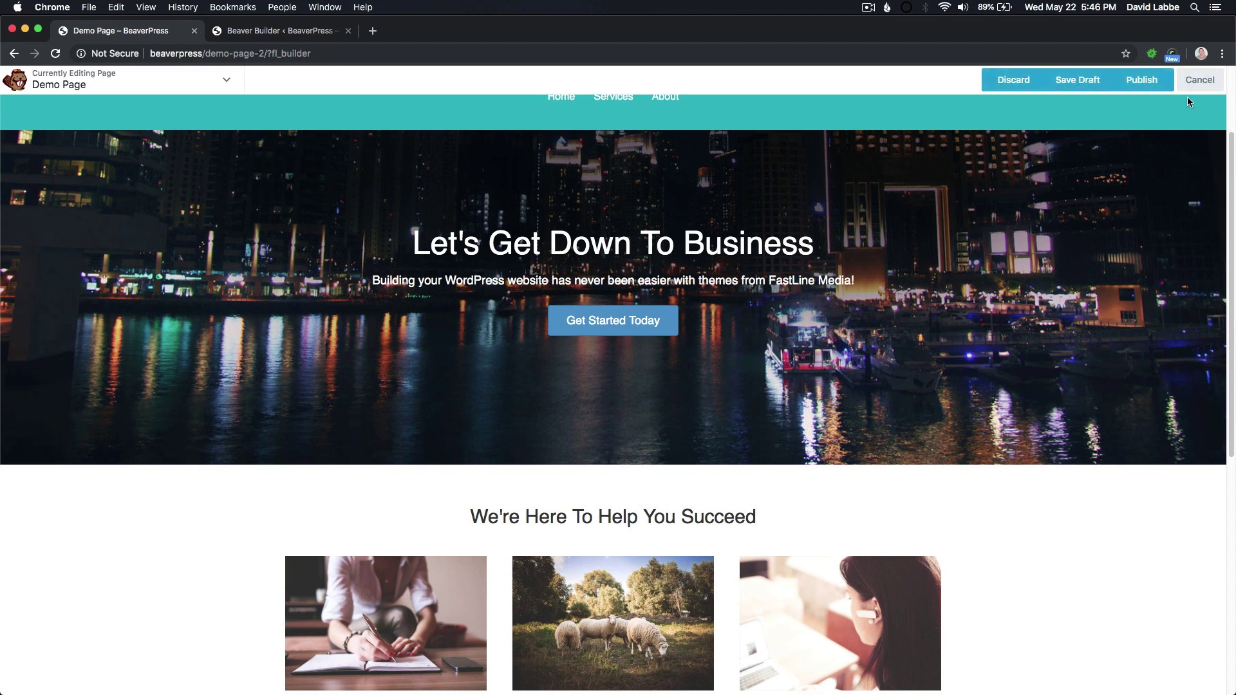
left_click(1145, 83)
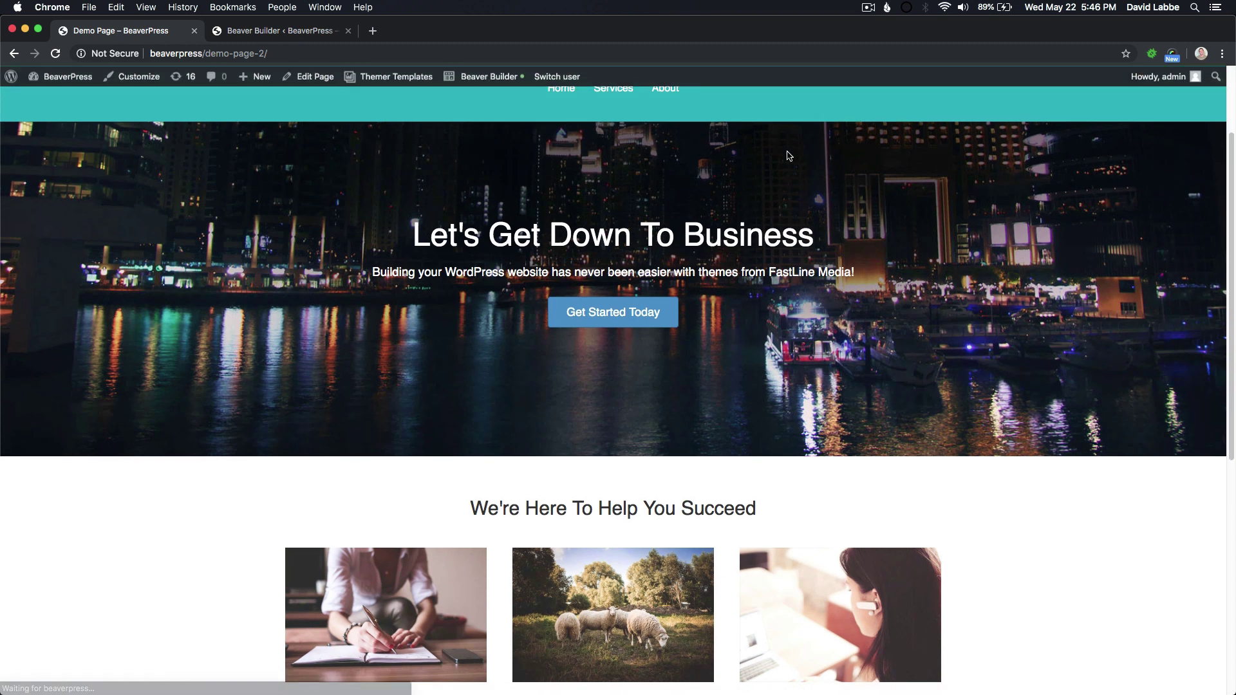
mouse_move(551, 77)
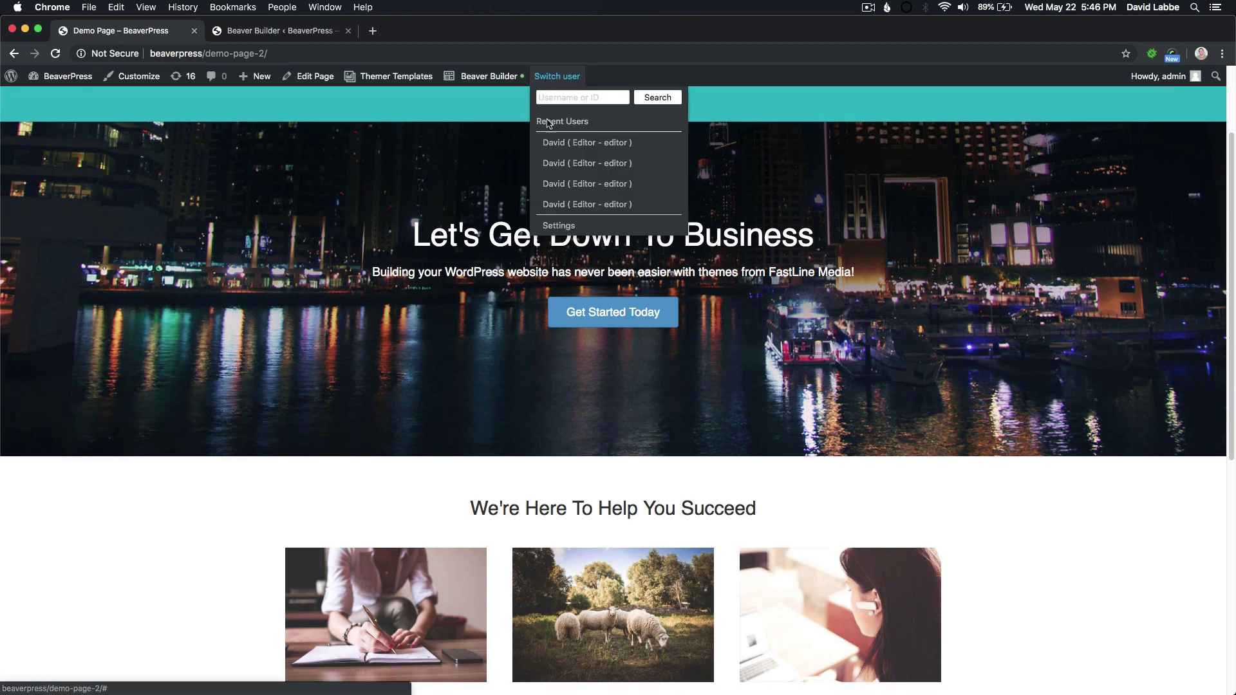
left_click(587, 144)
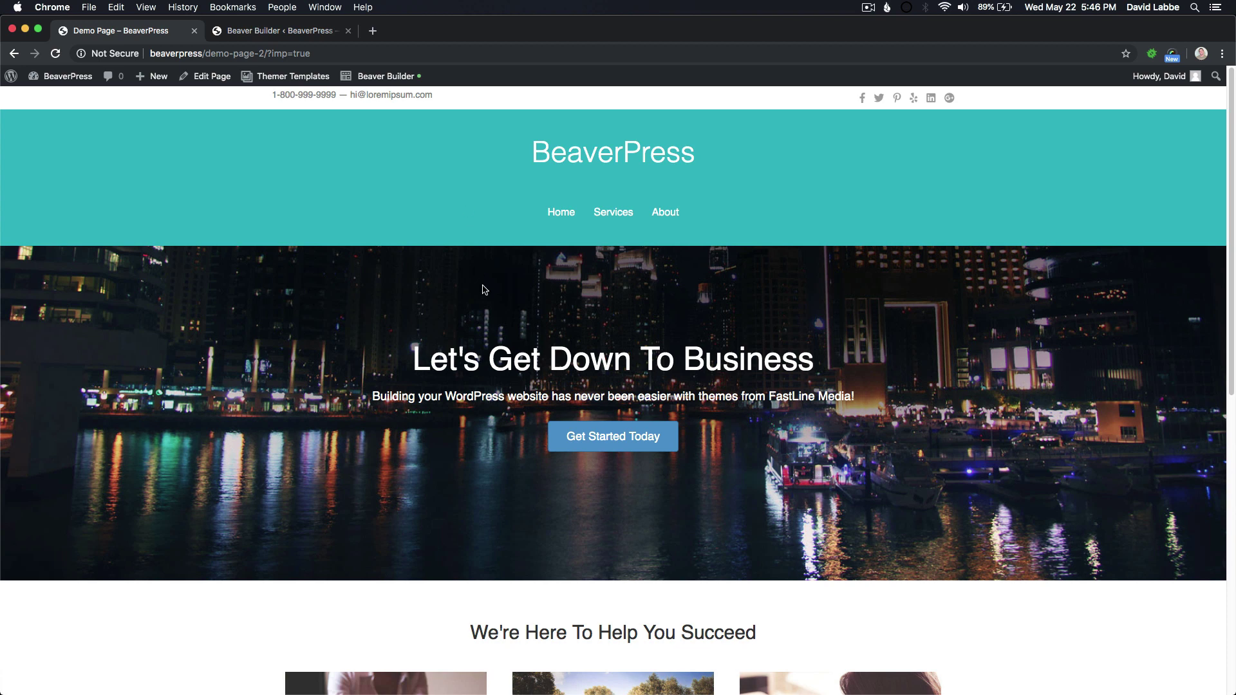
Reopen Demo Page in Beaver Builder as the editor and check which rows and modules can still be edited.
left_click(378, 78)
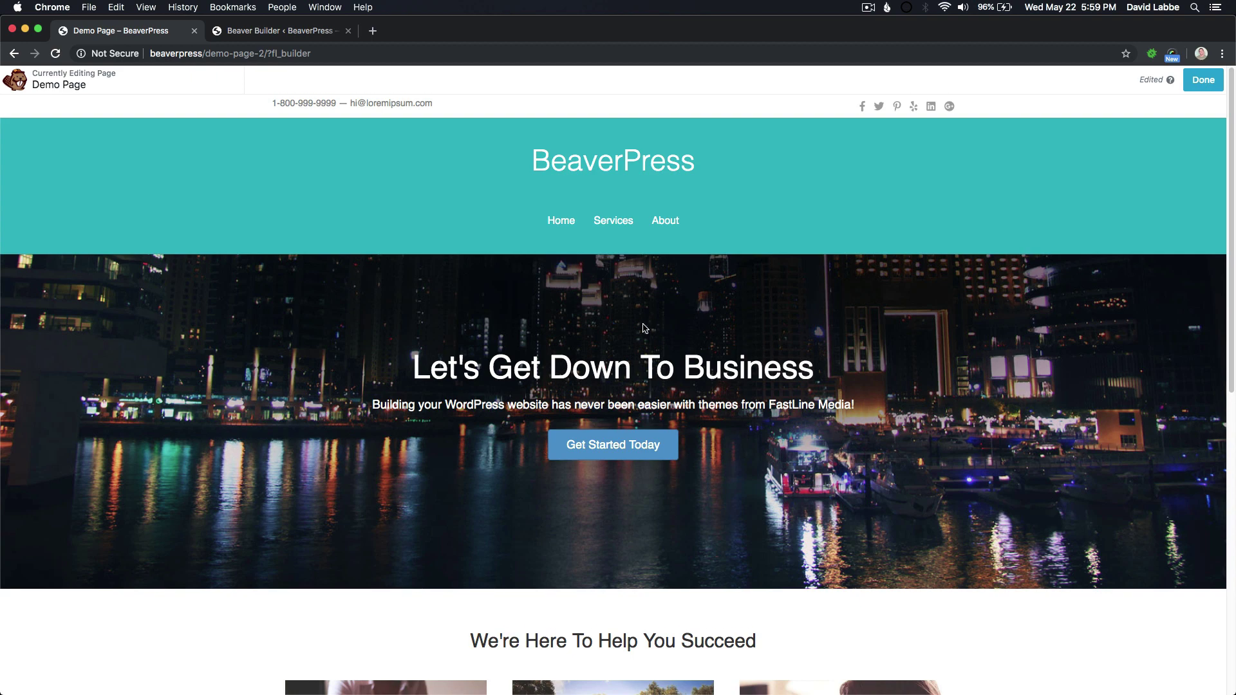
scroll(708, 296, "down", 5)
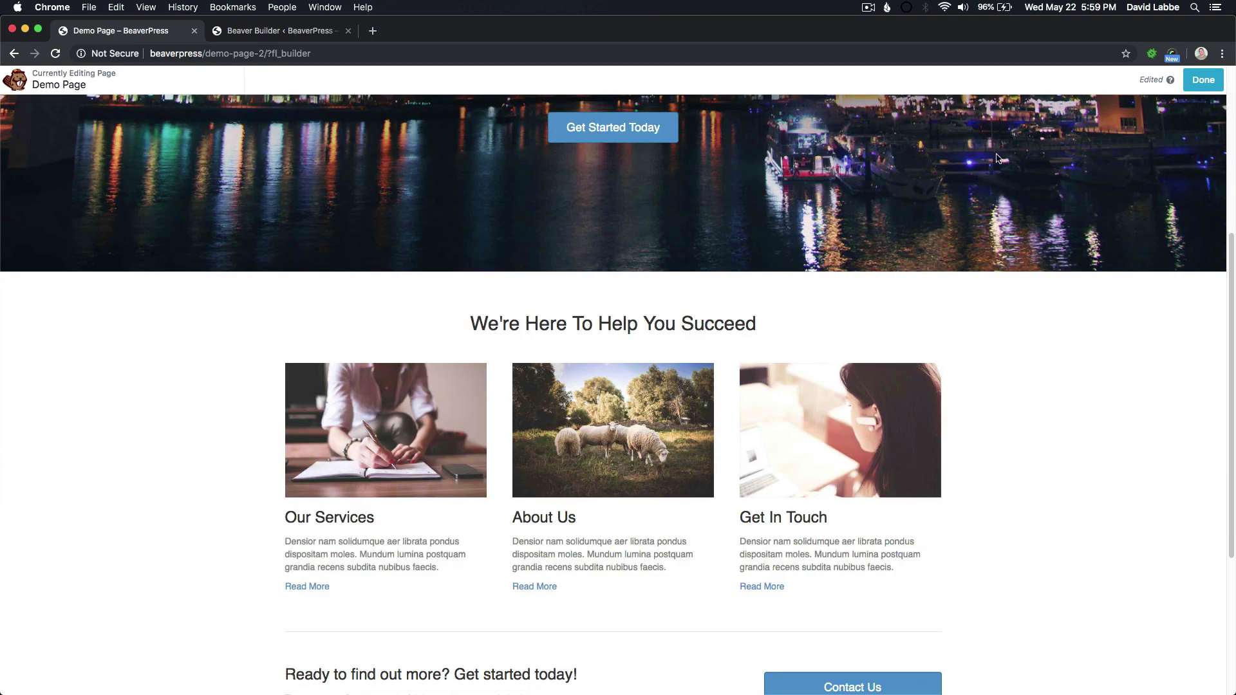
scroll(1007, 190, "down", 1)
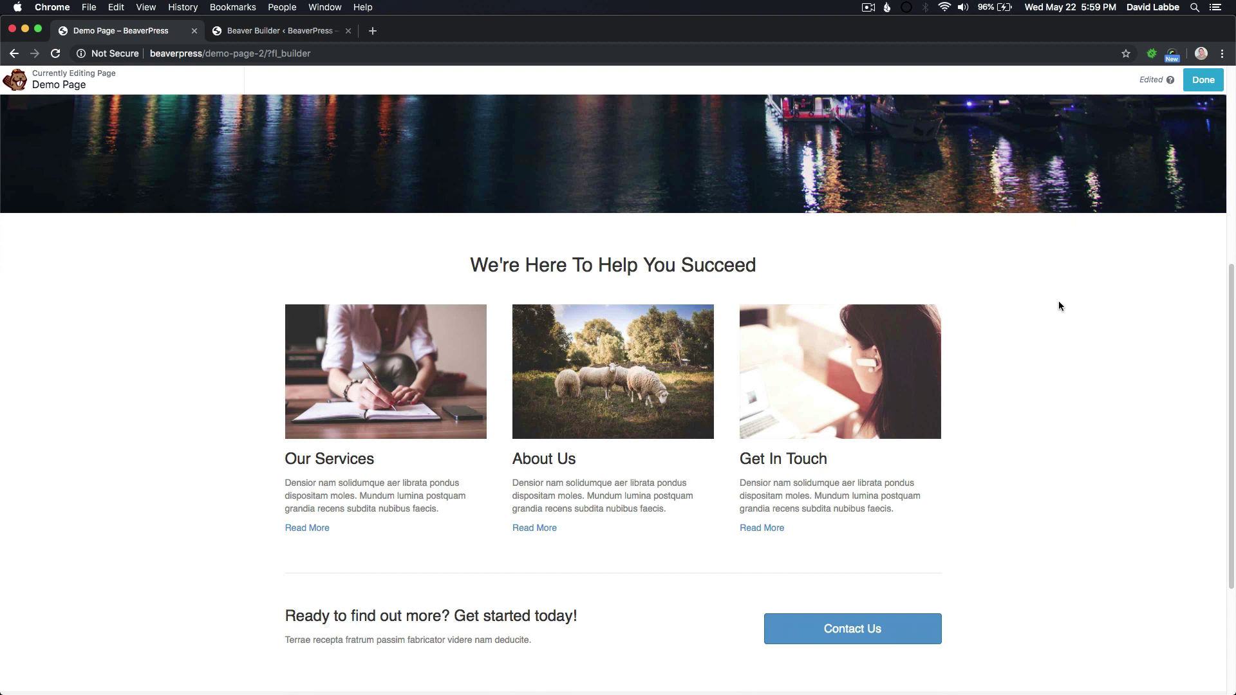
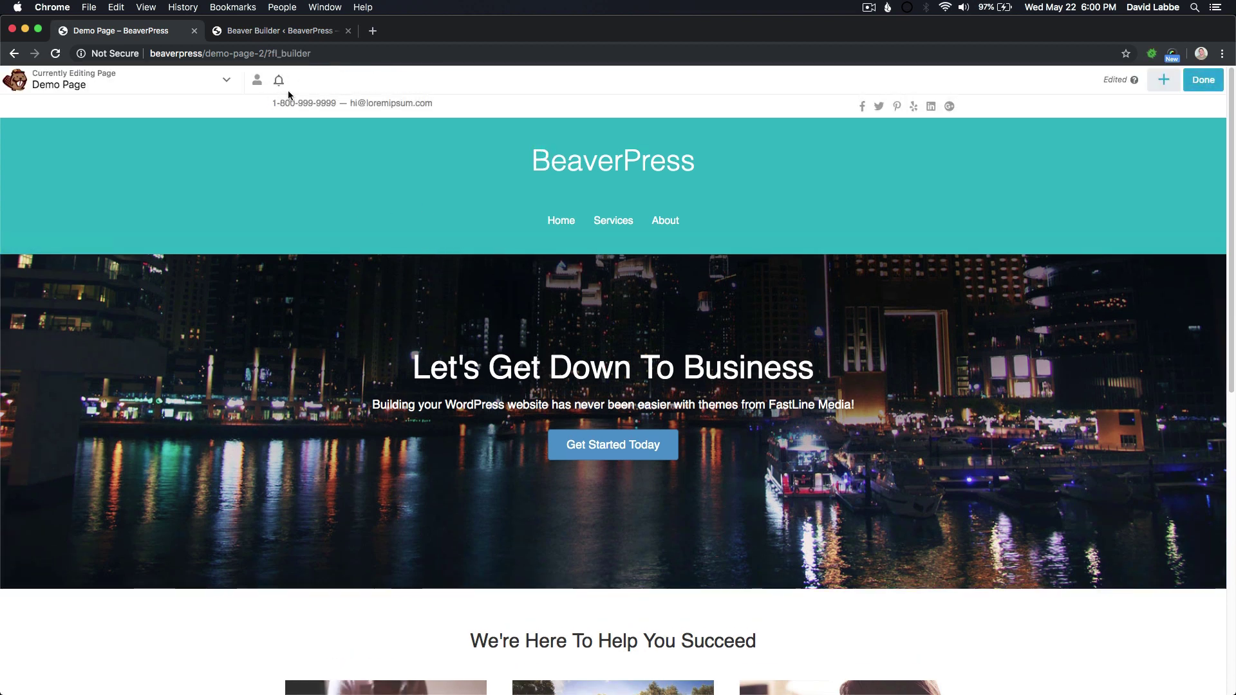
As admin, turn on the user access mode and restrict the "We're Here To Help You Succeed" row.
scroll(391, 322, "down", 10)
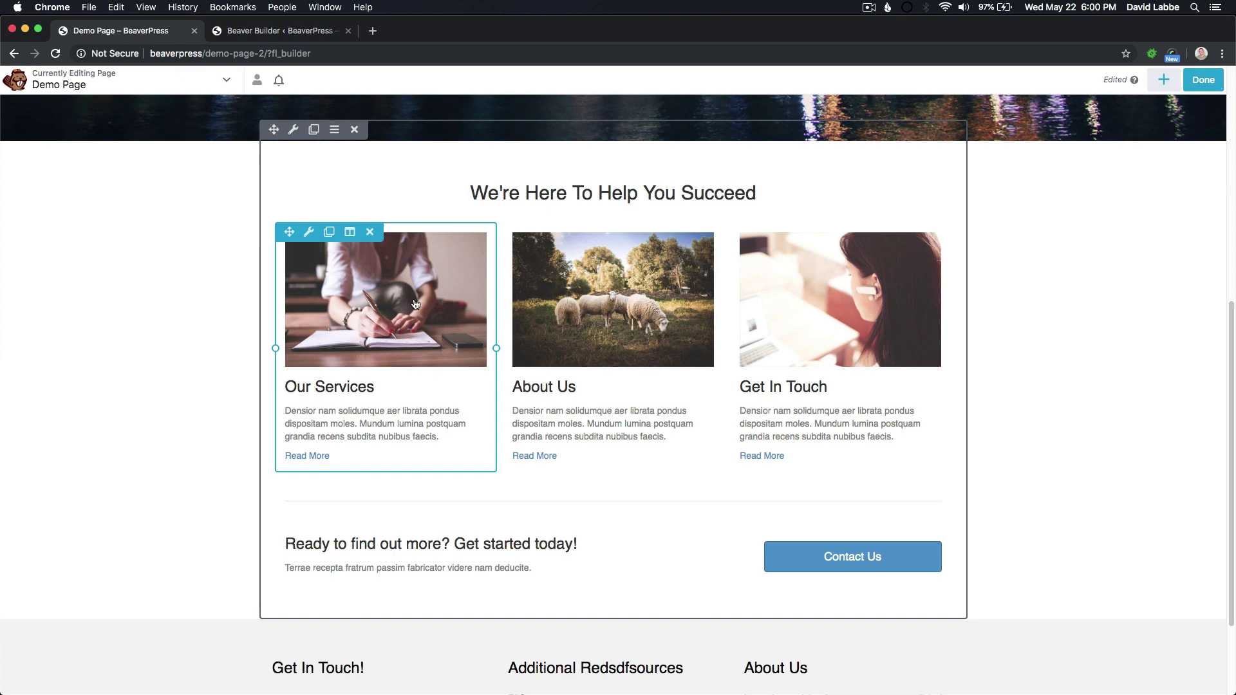
scroll(412, 303, "up", 3)
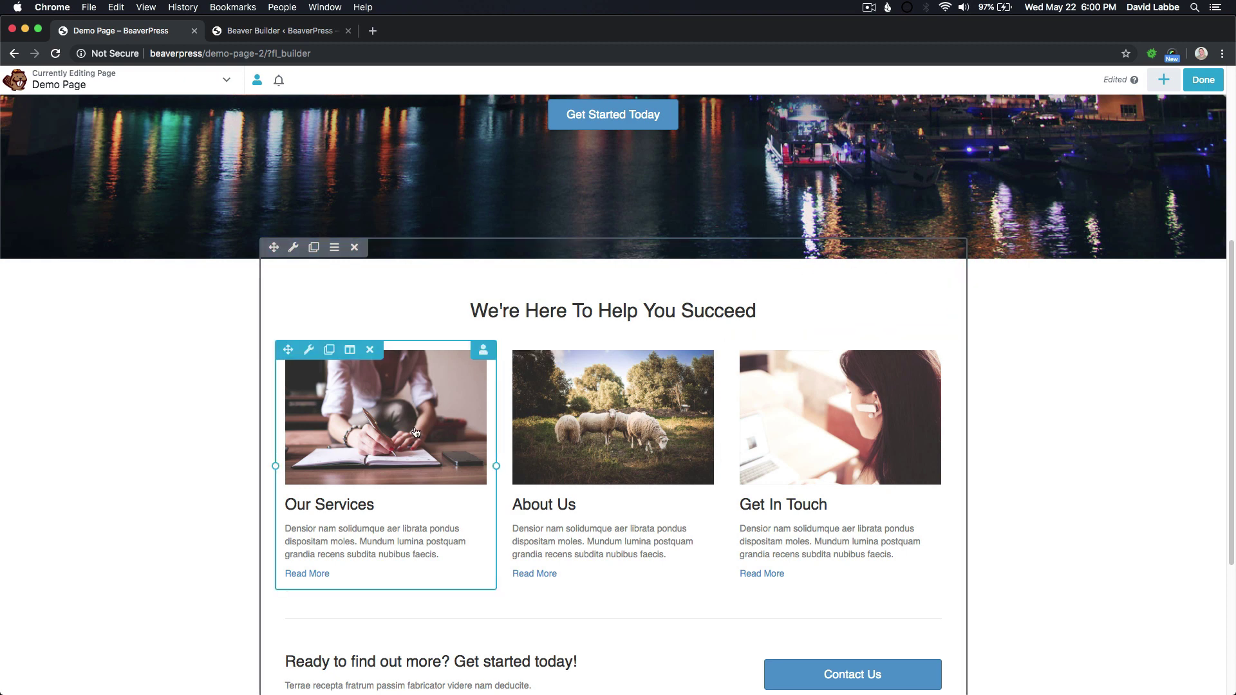
scroll(711, 424, "down", 1)
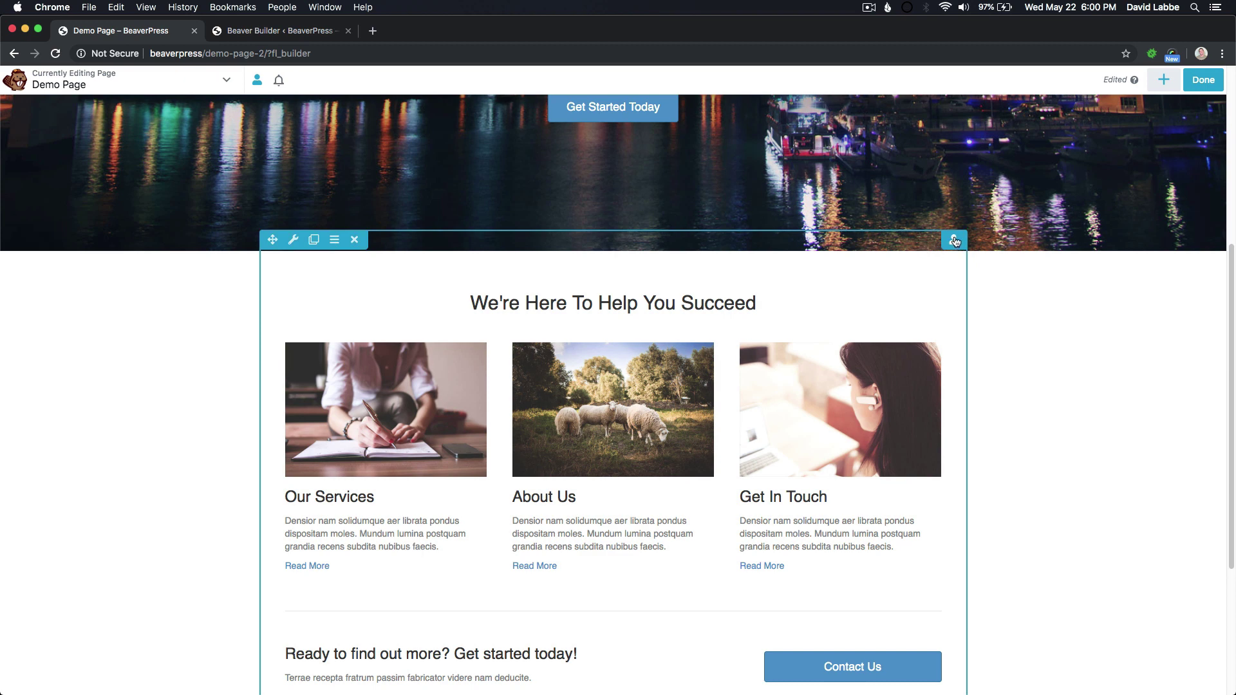
scroll(1048, 339, "up", 6)
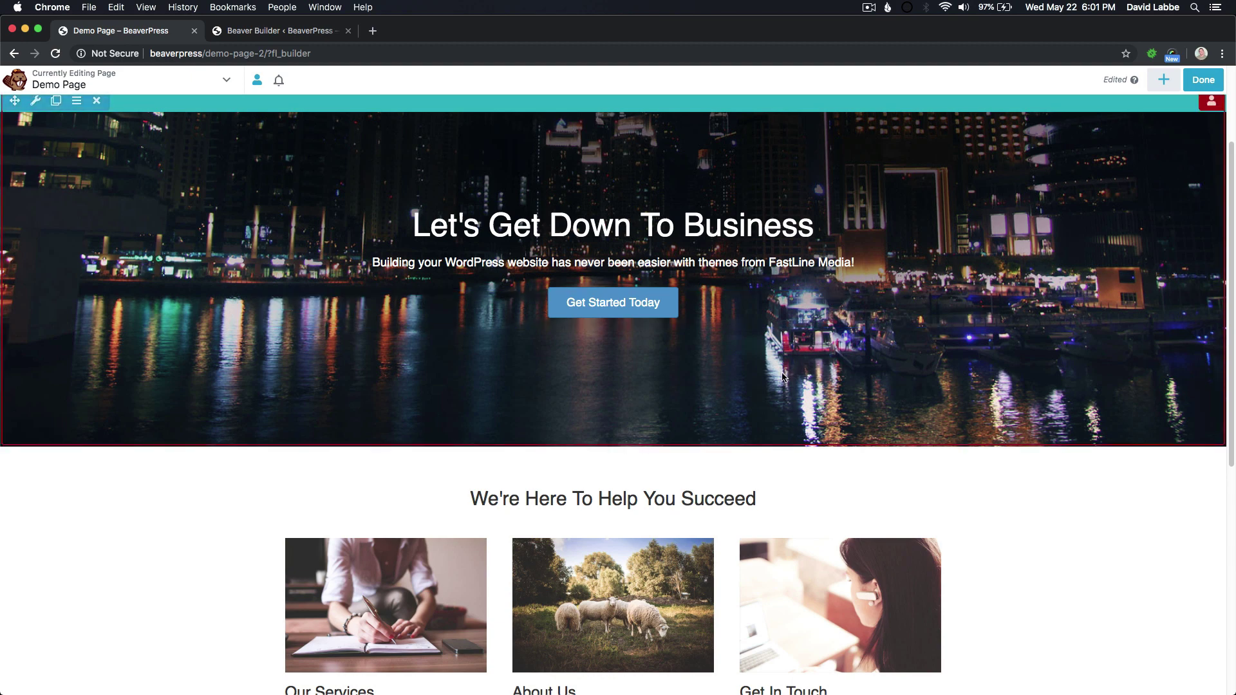
scroll(780, 380, "down", 4)
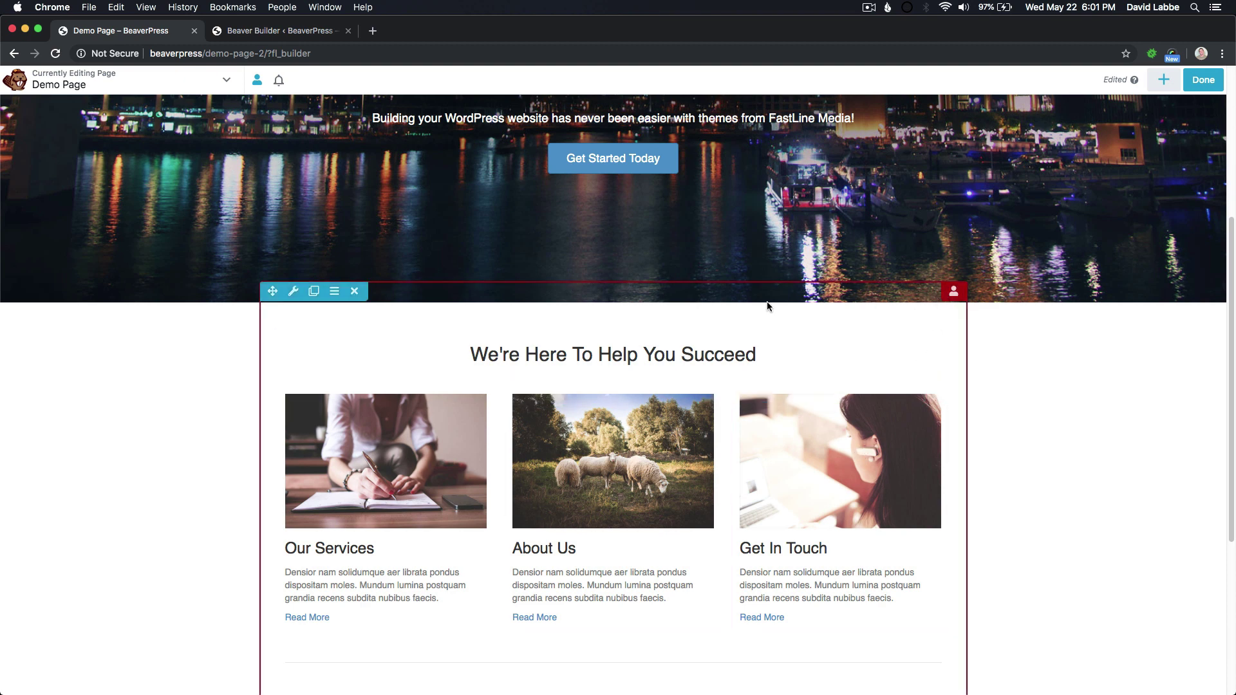
Open the "Our Services" callout's settings and restrict access to all its General and Style settings.
scroll(713, 307, "down", 1)
scroll(636, 593, "down", 3)
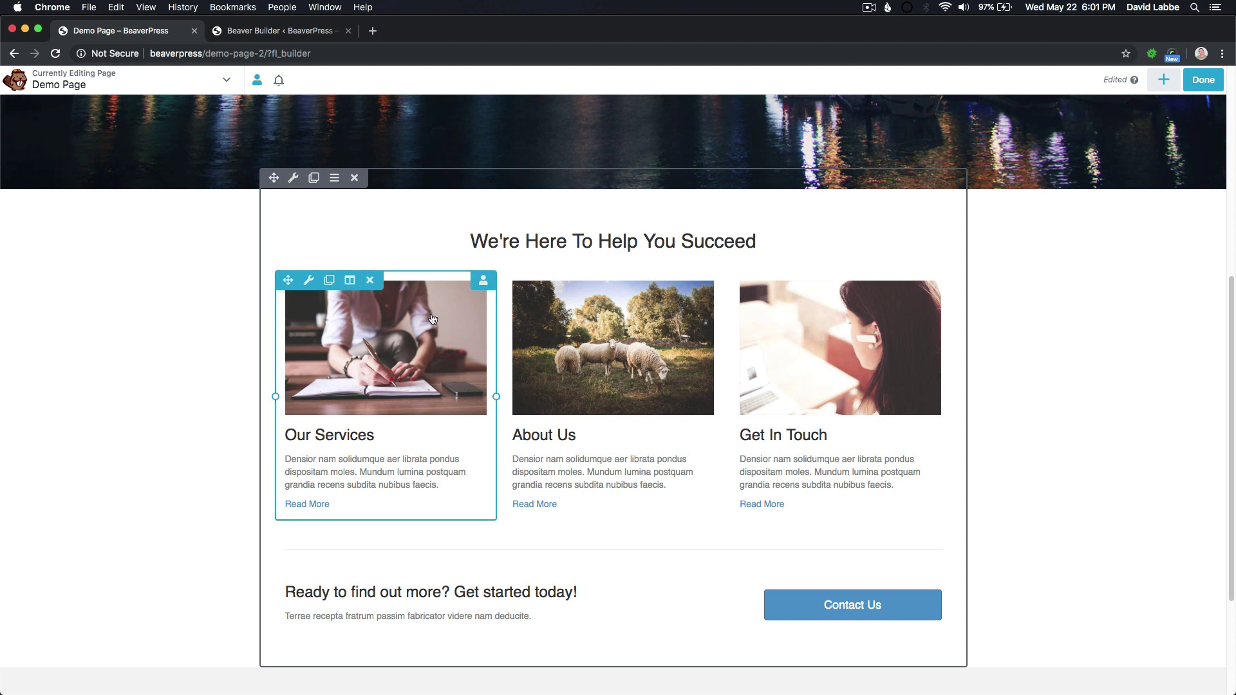
left_click(390, 341)
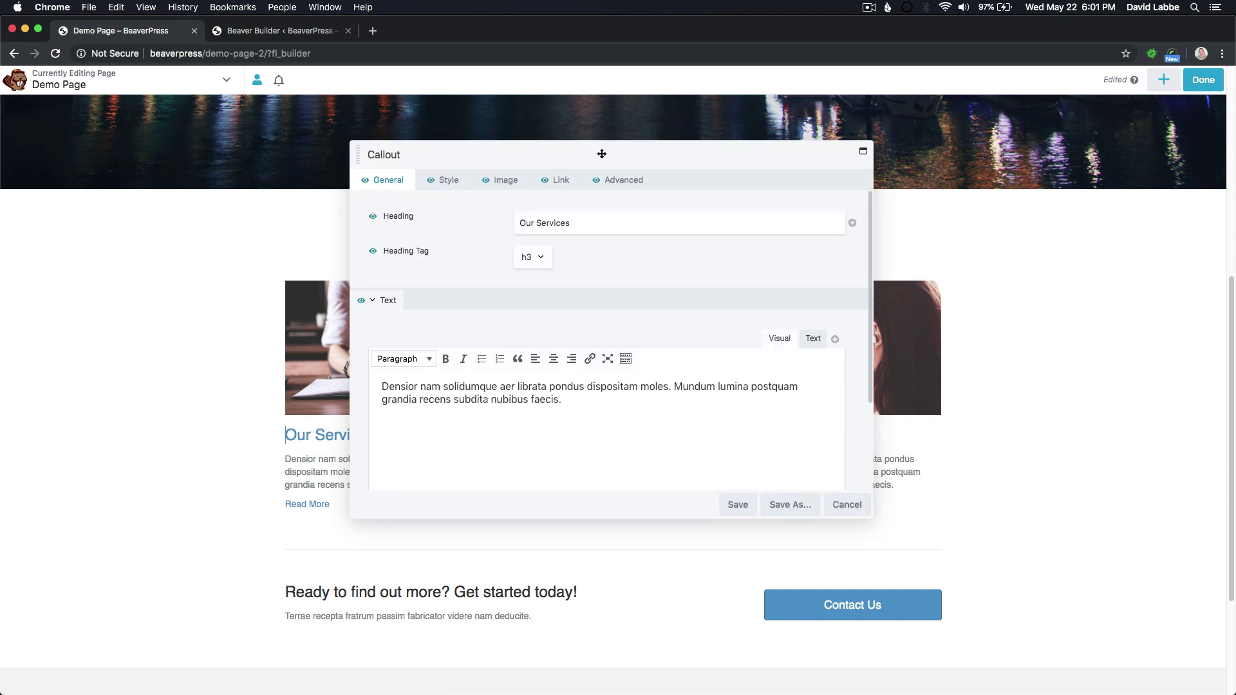
left_click_drag(634, 181, 640, 231)
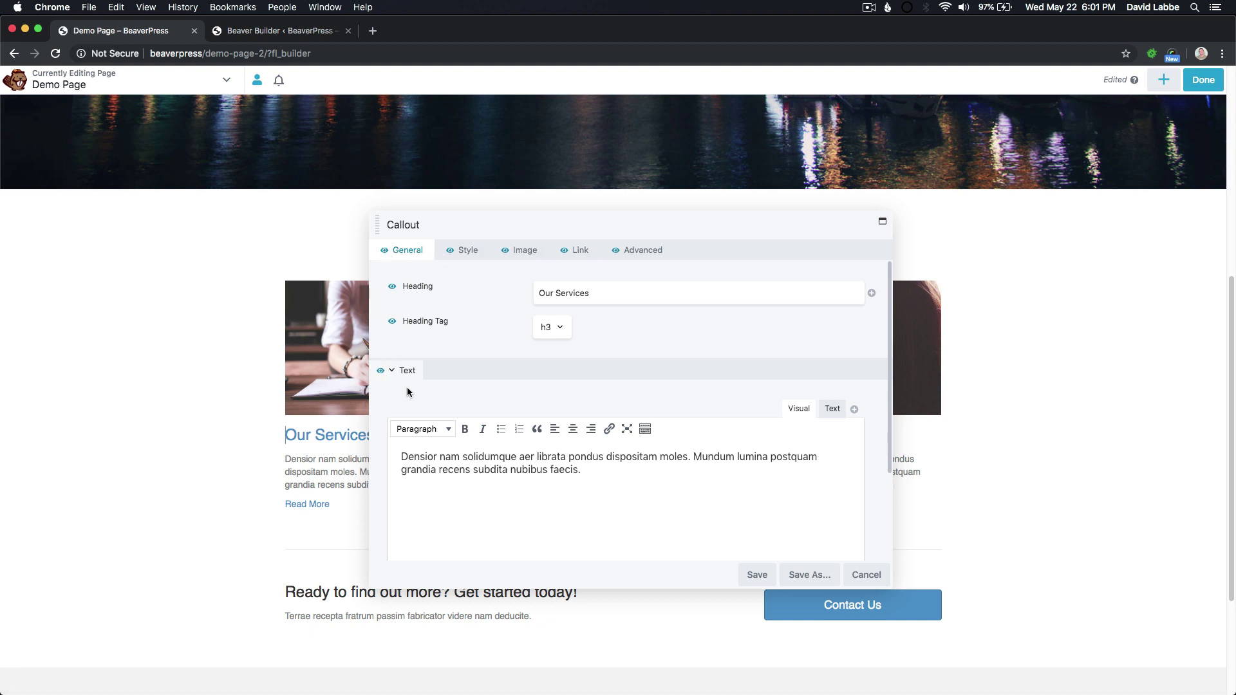
left_click(385, 251)
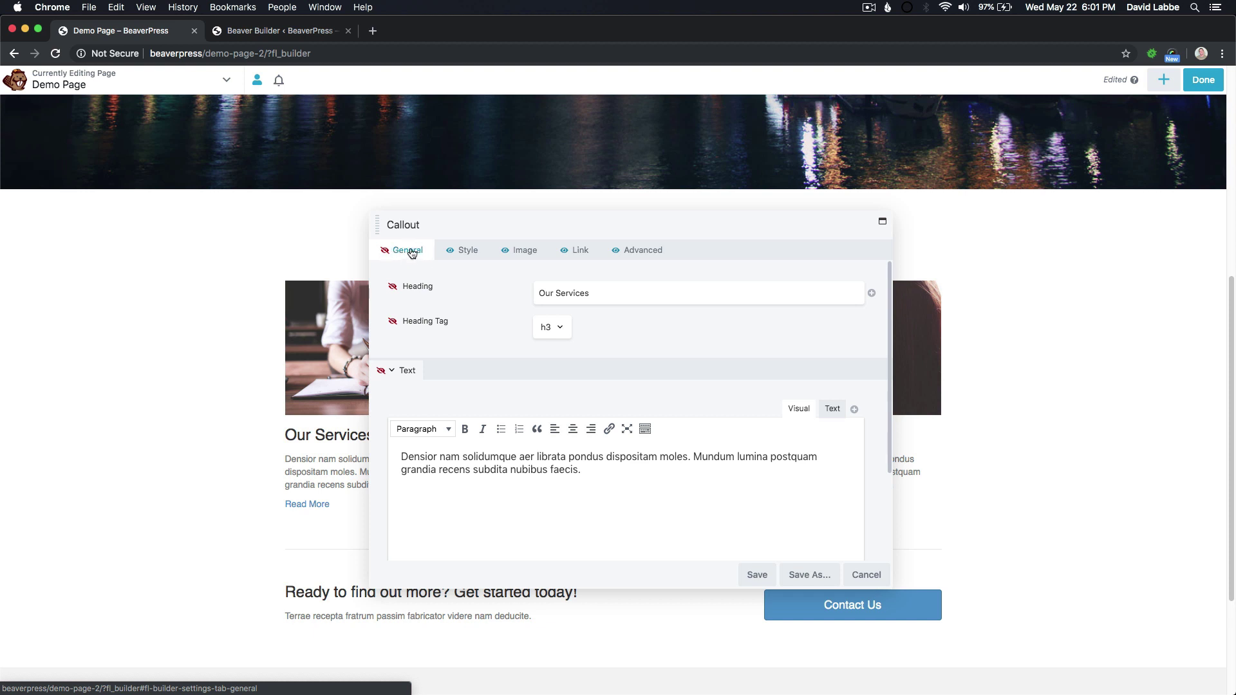
left_click_drag(454, 228, 491, 221)
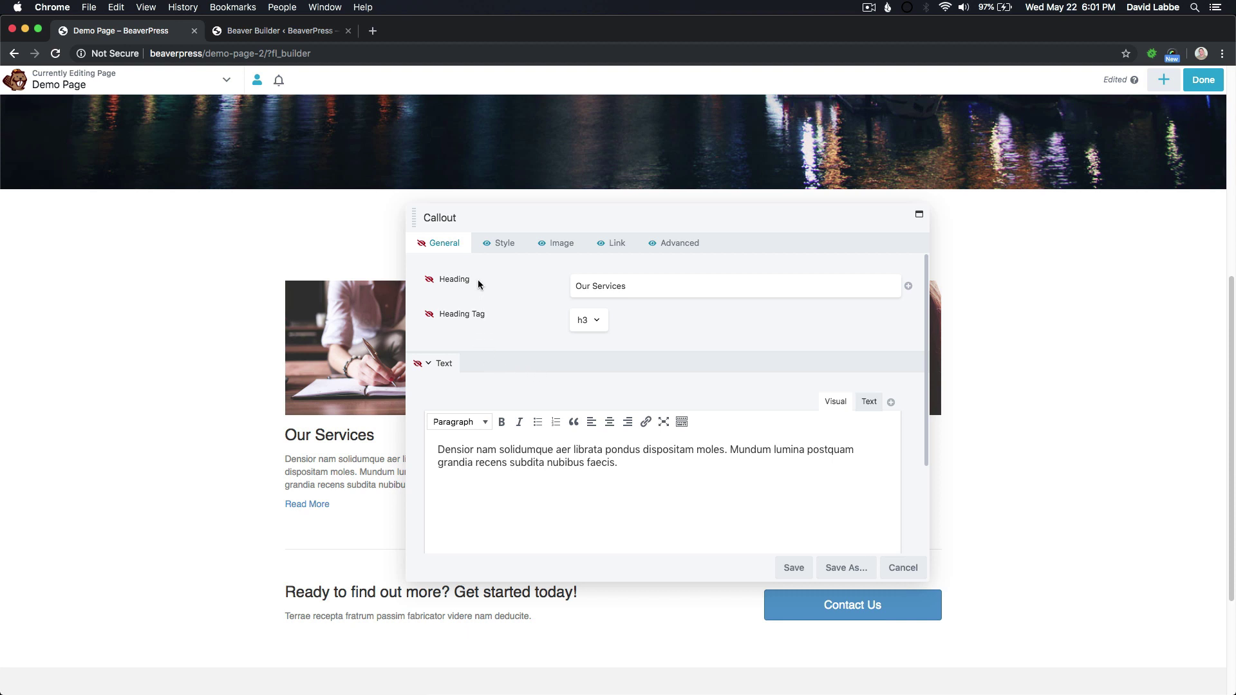
left_click(507, 245)
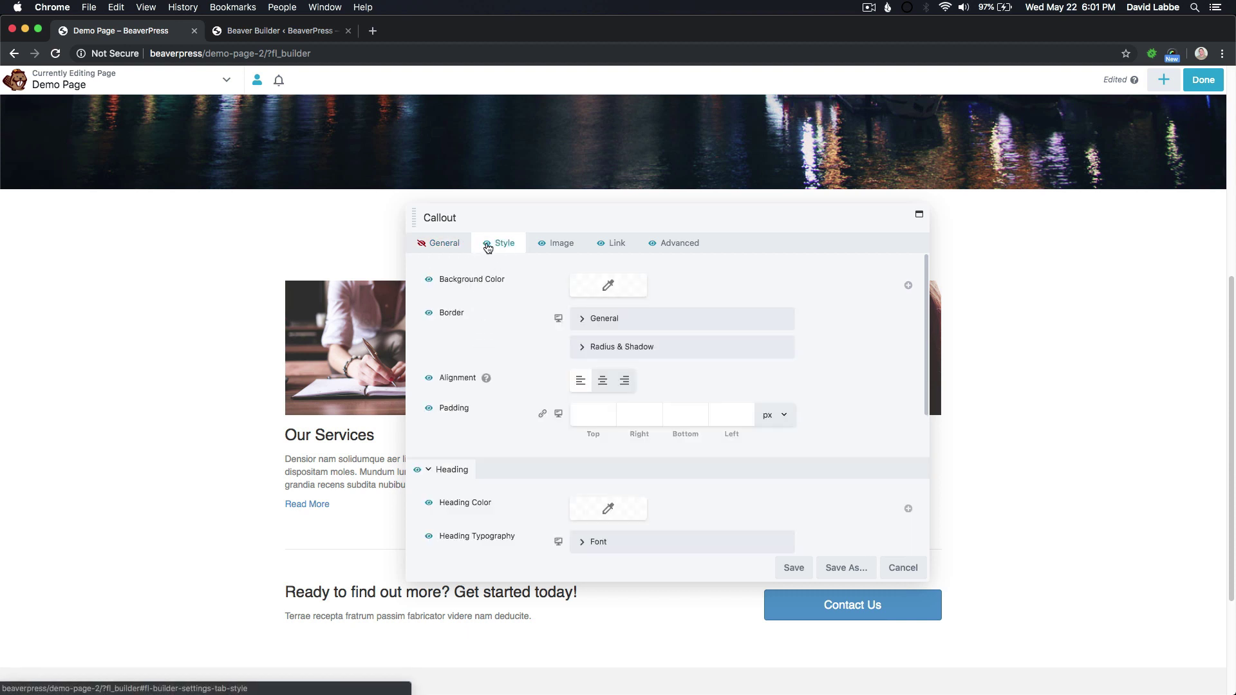
left_click(487, 244)
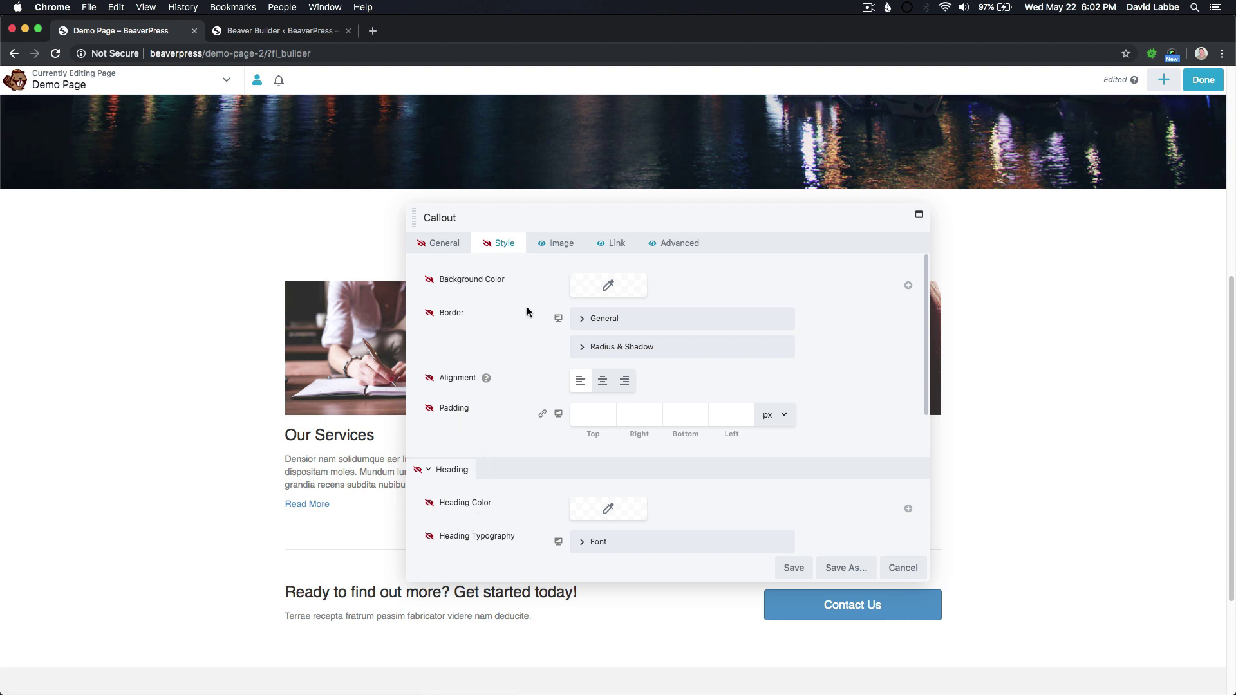
Restrict access to all of the callout's Image, Link and Advanced settings.
left_click(448, 245)
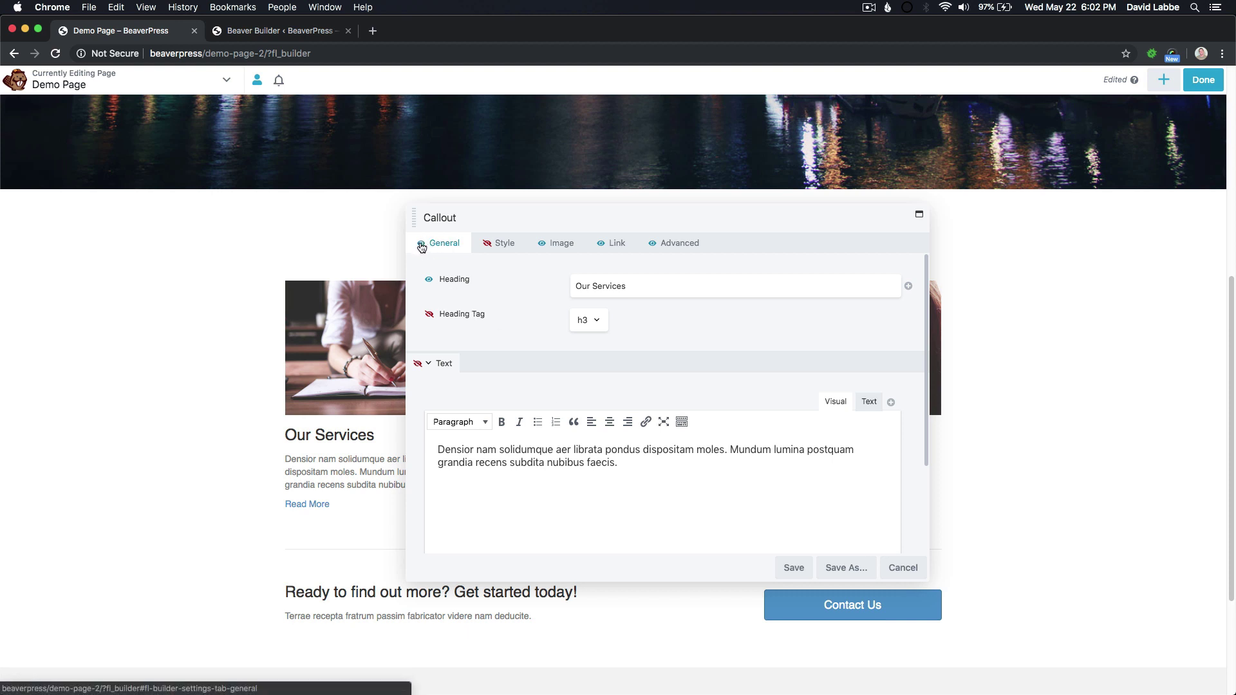
left_click(500, 243)
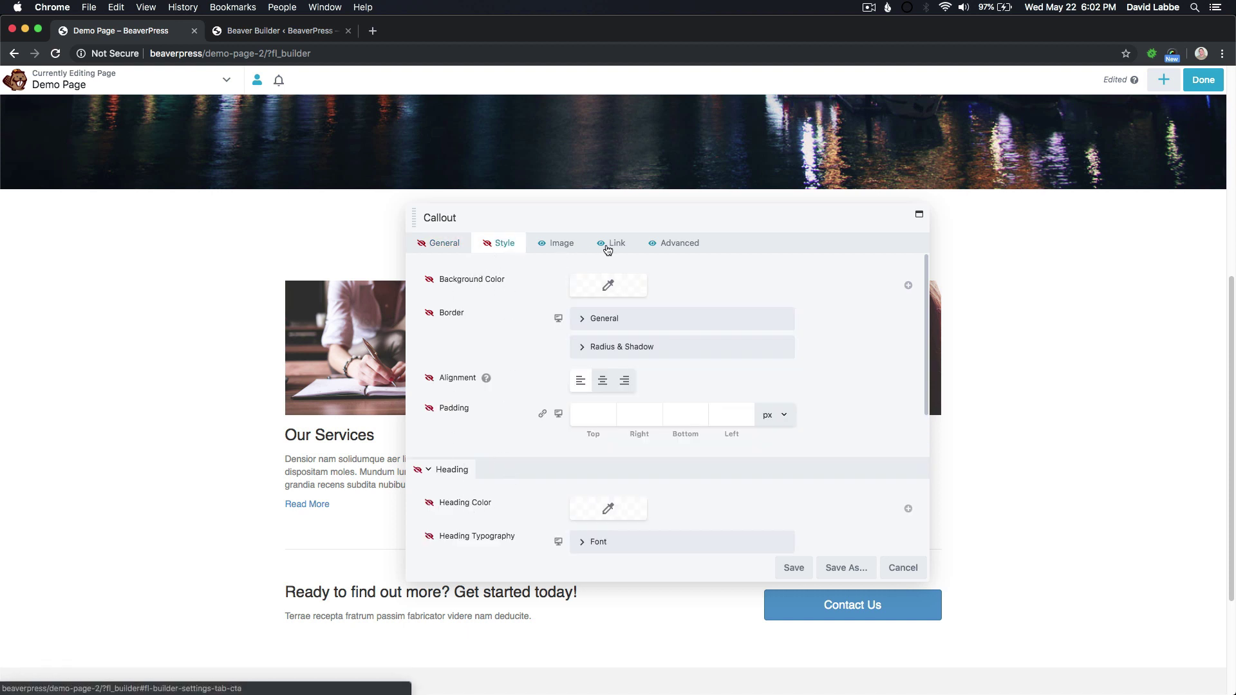
left_click(543, 248)
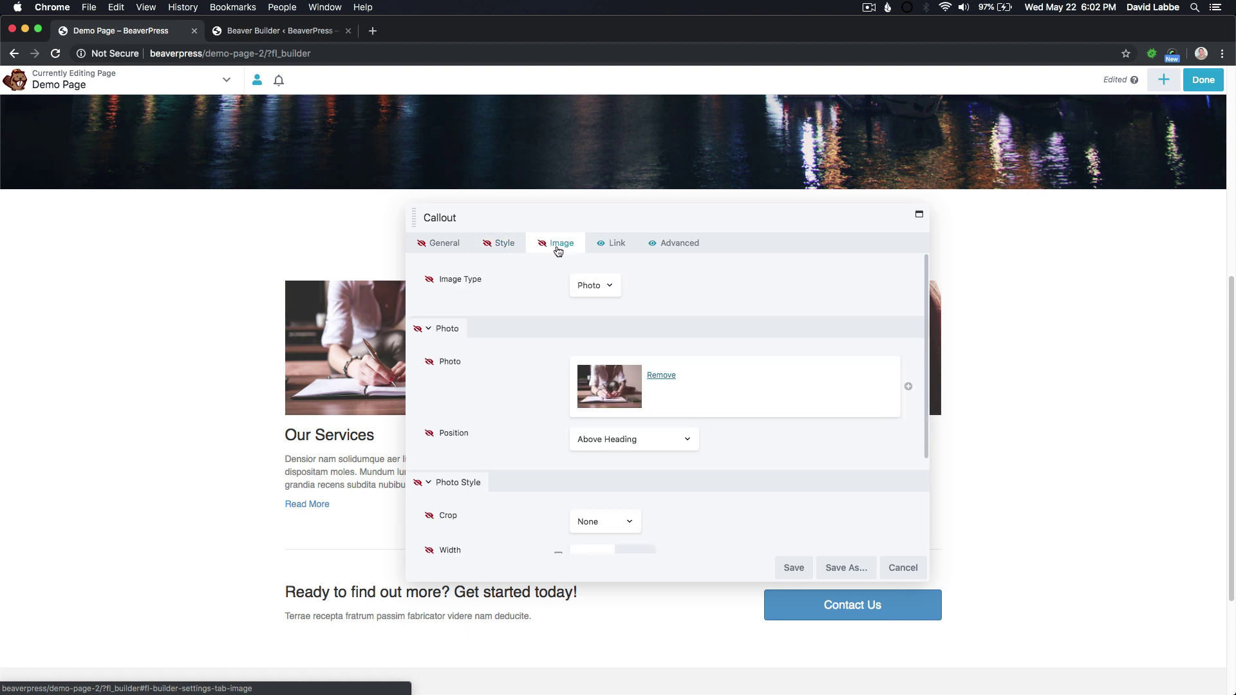
left_click(600, 247)
left_click(650, 253)
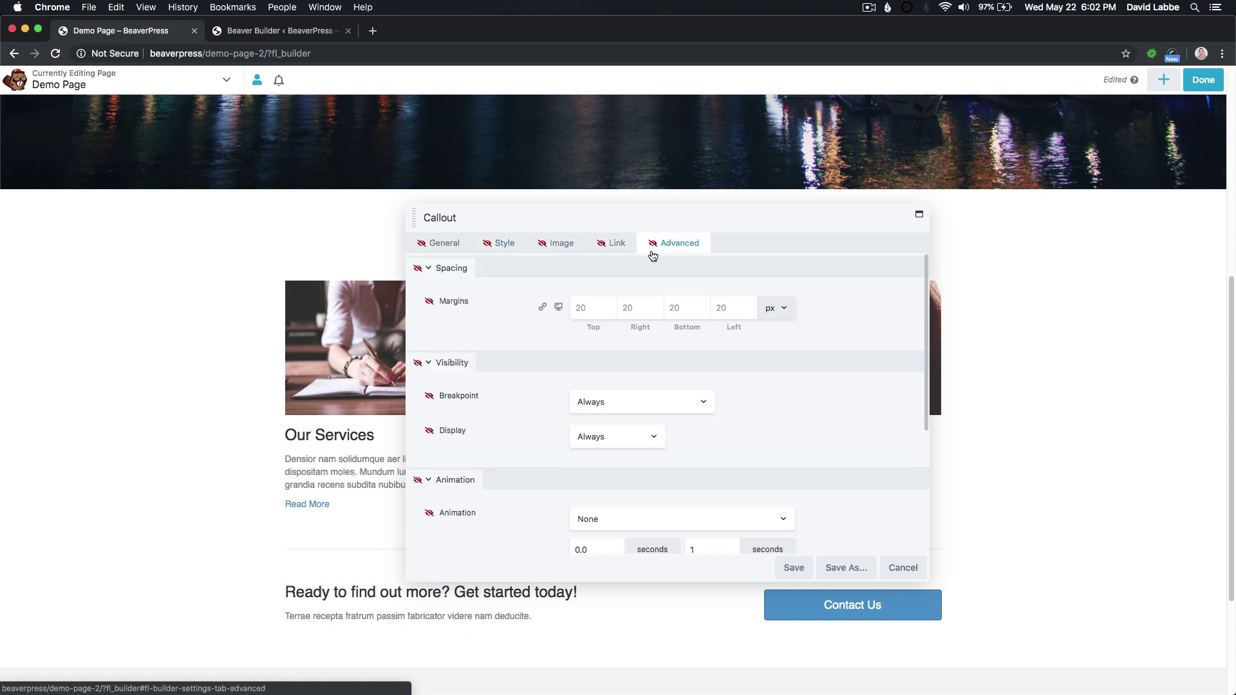
Allow access to only the Photo field among the callout's Image settings.
left_click(564, 248)
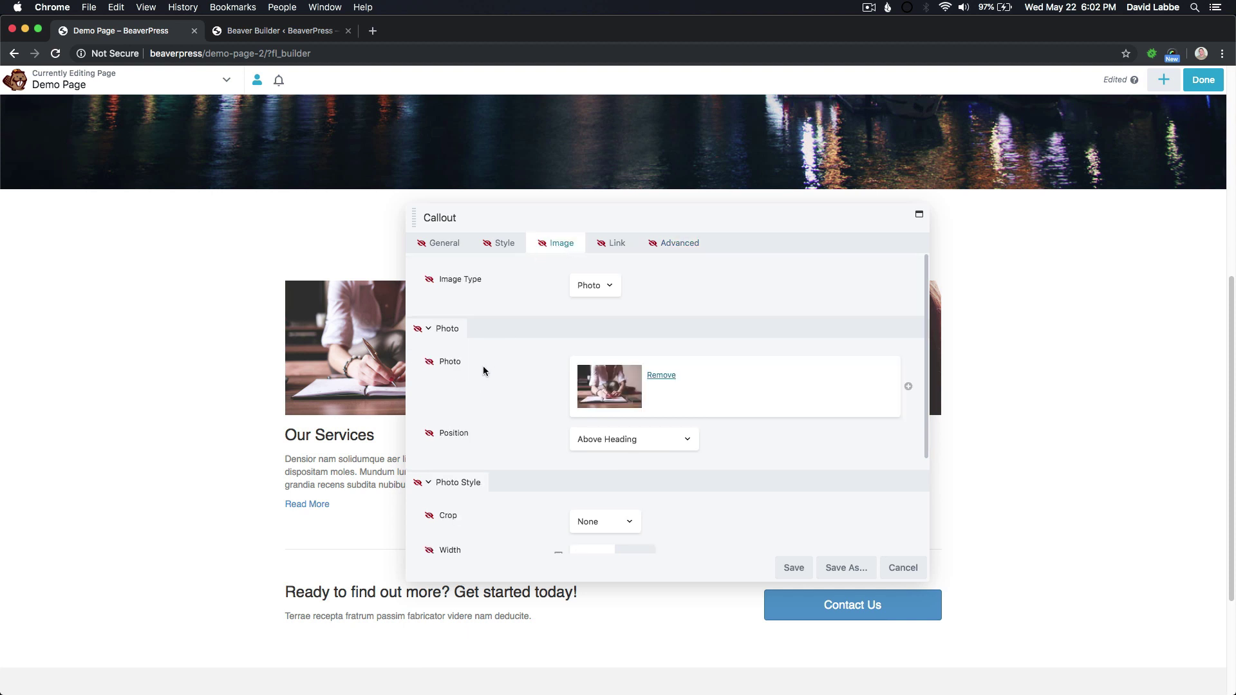
left_click(429, 362)
scroll(458, 415, "down", 2)
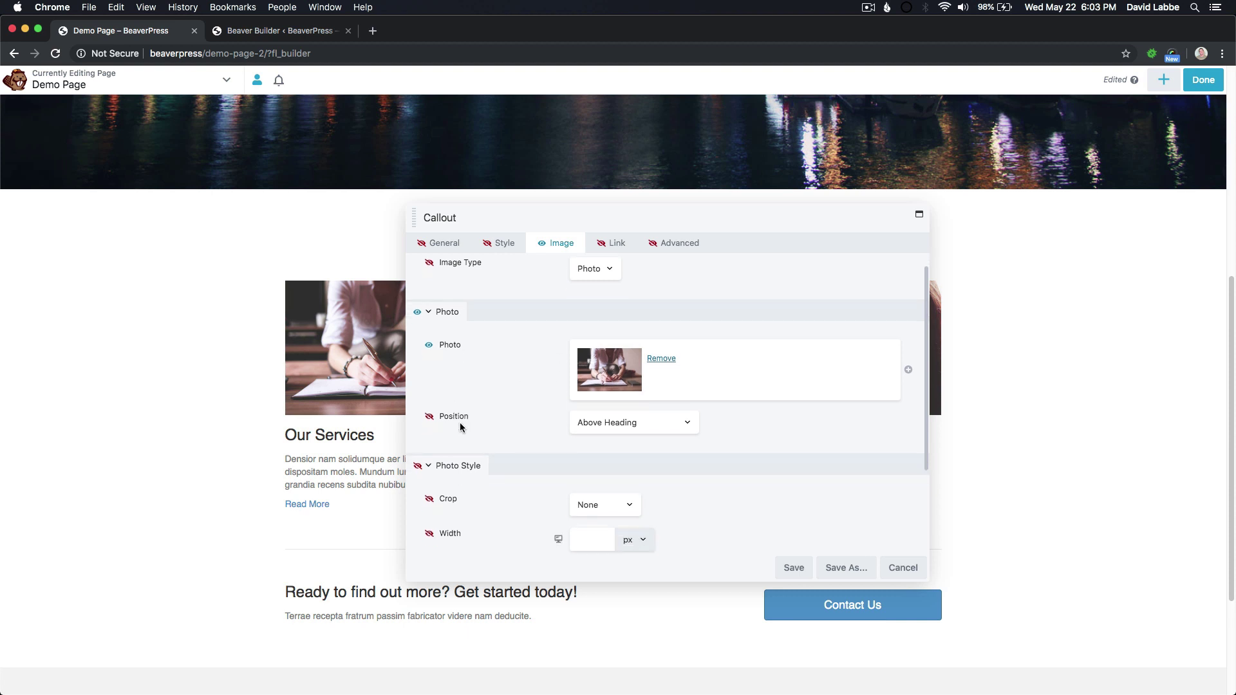
Review the access states of the callout's Link, Advanced and Image settings.
left_click_drag(551, 219, 478, 209)
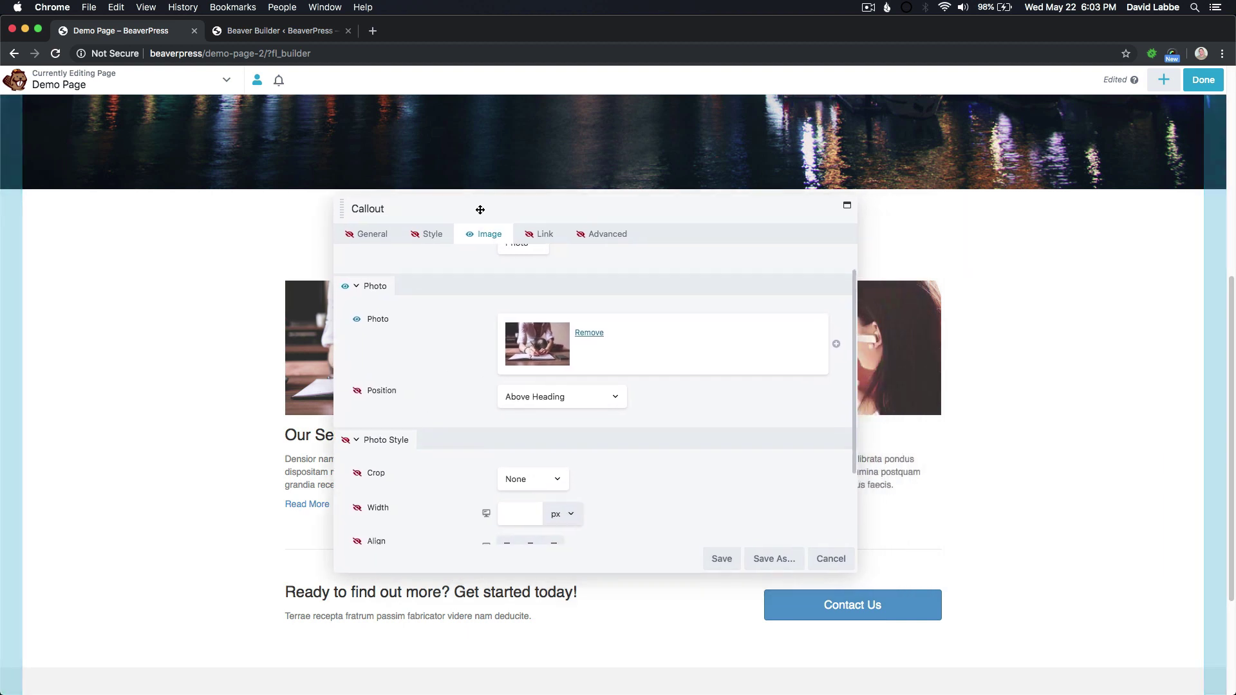
left_click(549, 235)
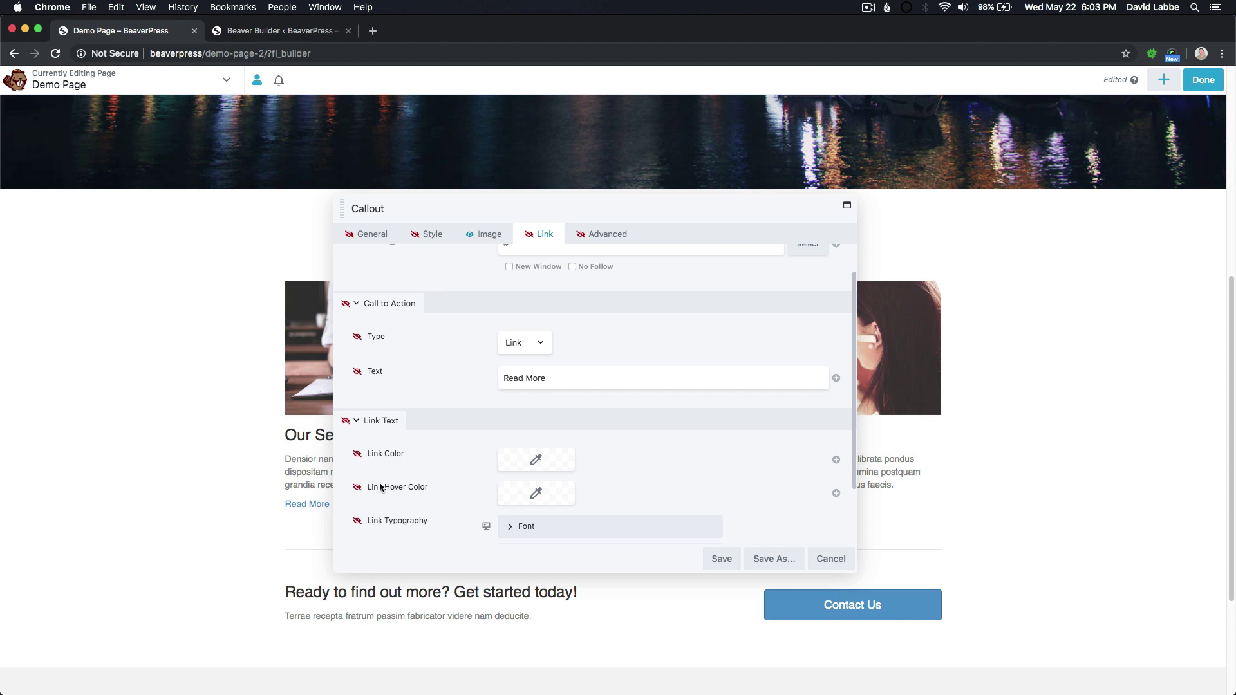
left_click(611, 235)
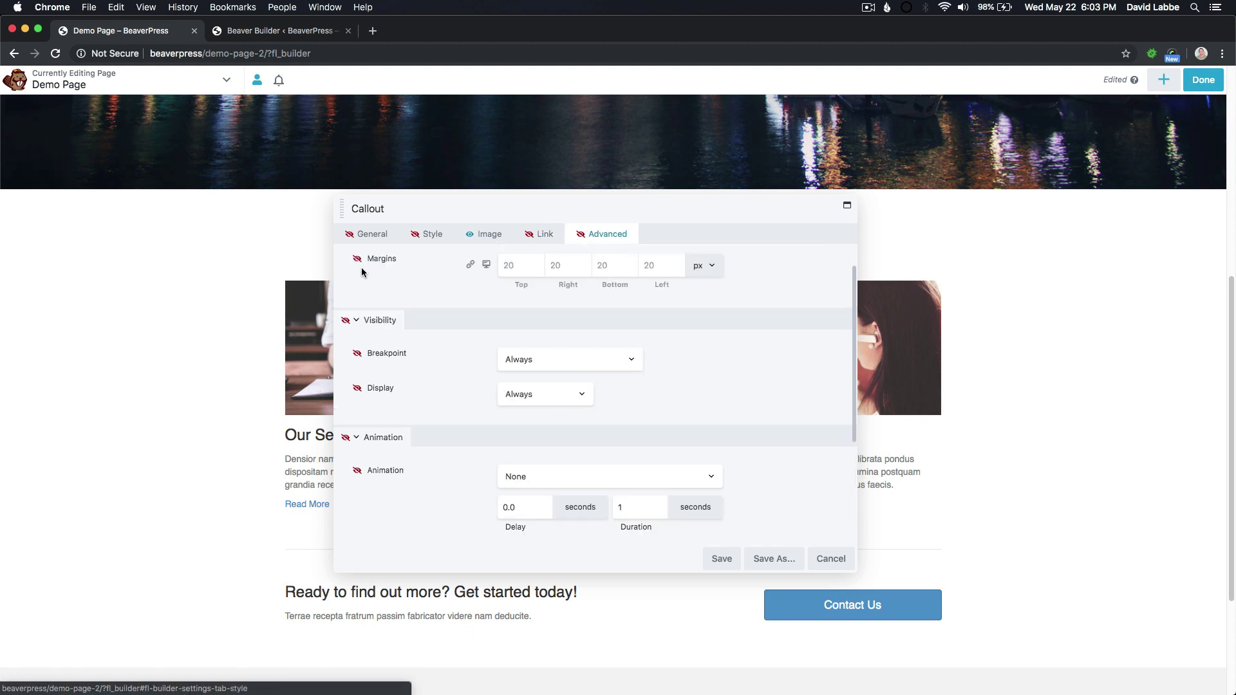
left_click(491, 236)
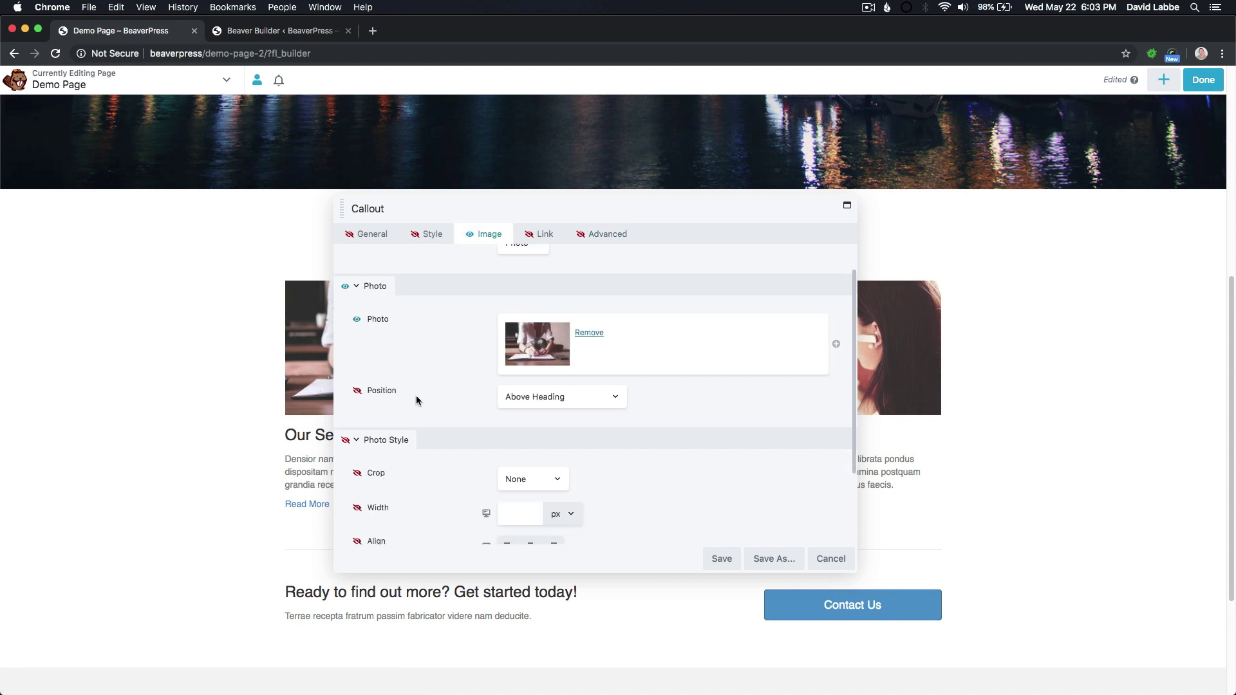
scroll(429, 384, "down", 1)
scroll(429, 384, "up", 2)
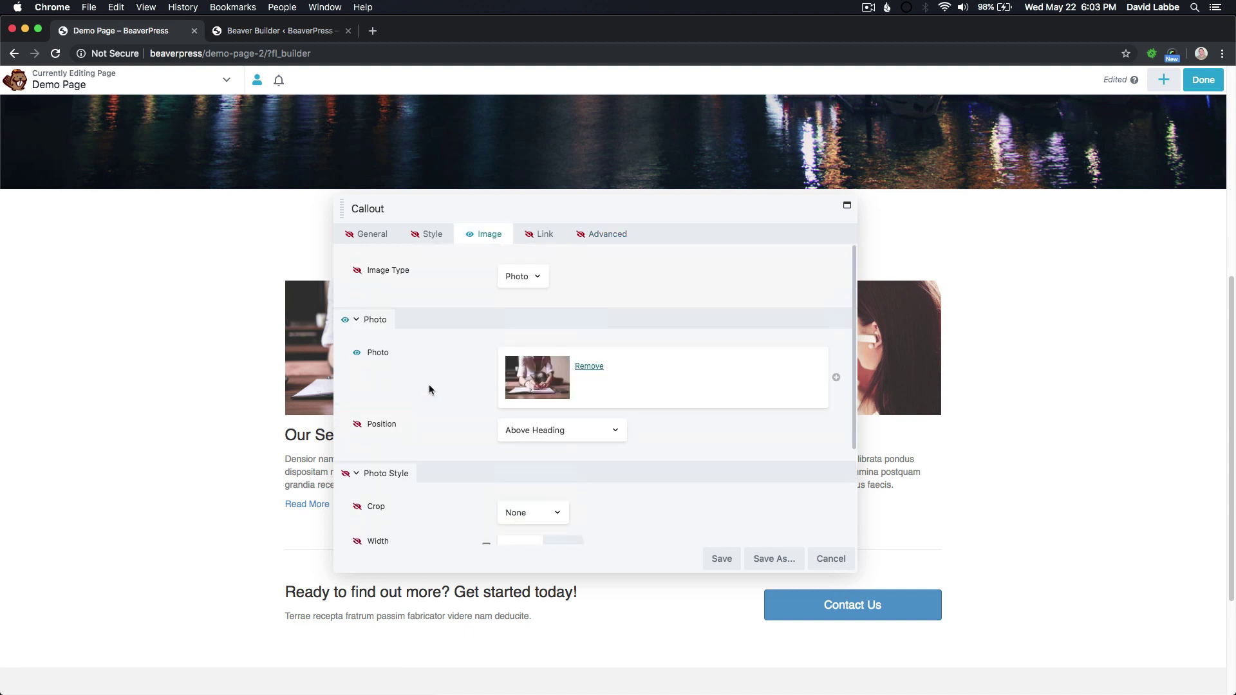
Try toggling access for the whole Photo Style group and its Crop setting.
scroll(428, 384, "down", 4)
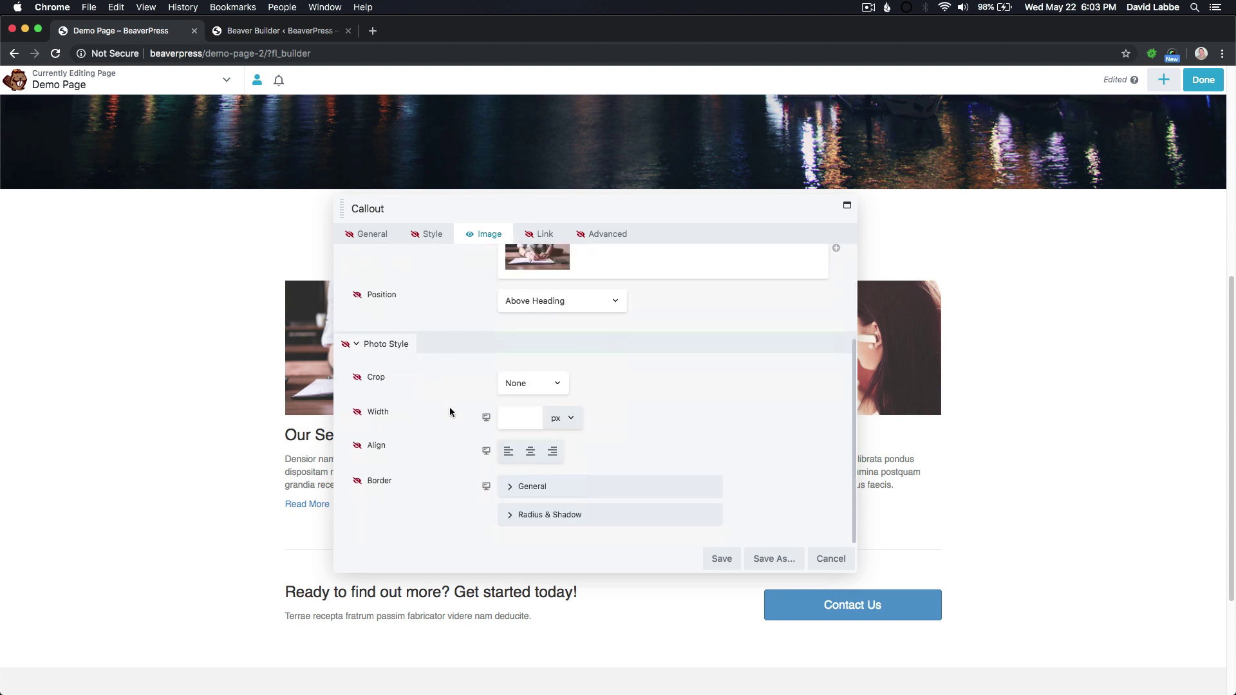
left_click(345, 344)
left_click(355, 378)
left_click(347, 345)
scroll(399, 434, "up", 1)
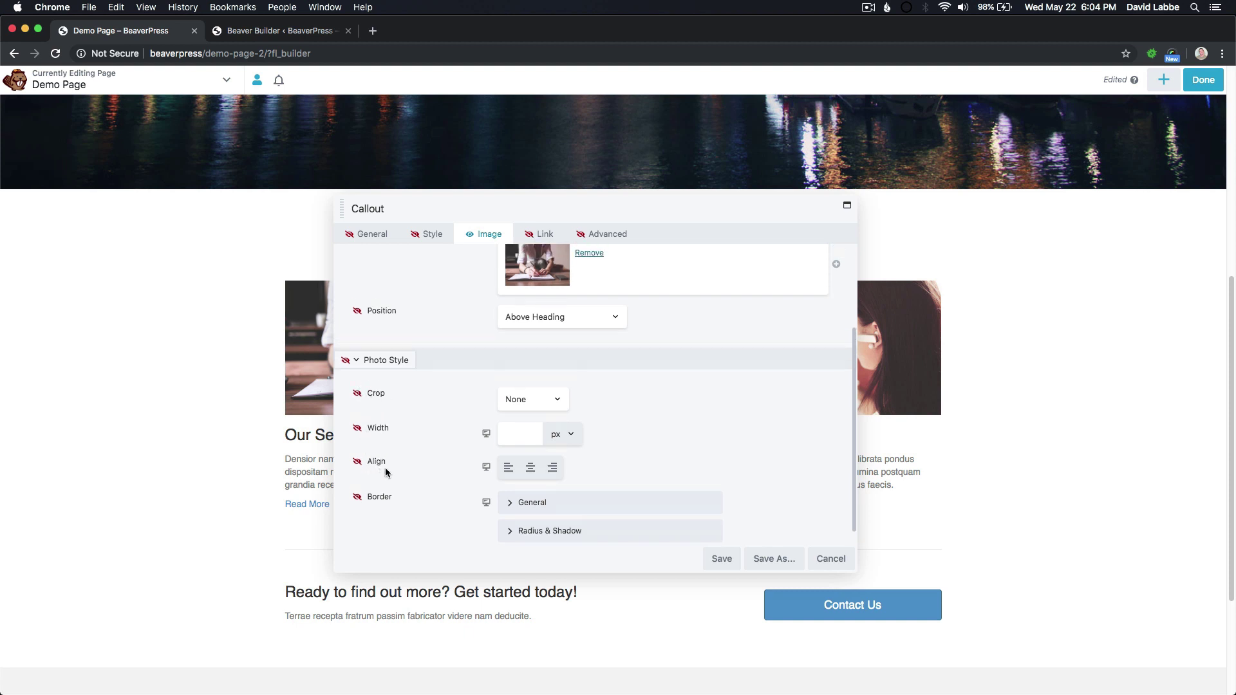
Try toggling access for the callout's Photo Style group and for all of its Image settings.
left_click(346, 362)
left_click(346, 362)
left_click(346, 362)
left_click(469, 235)
scroll(455, 386, "up", 3)
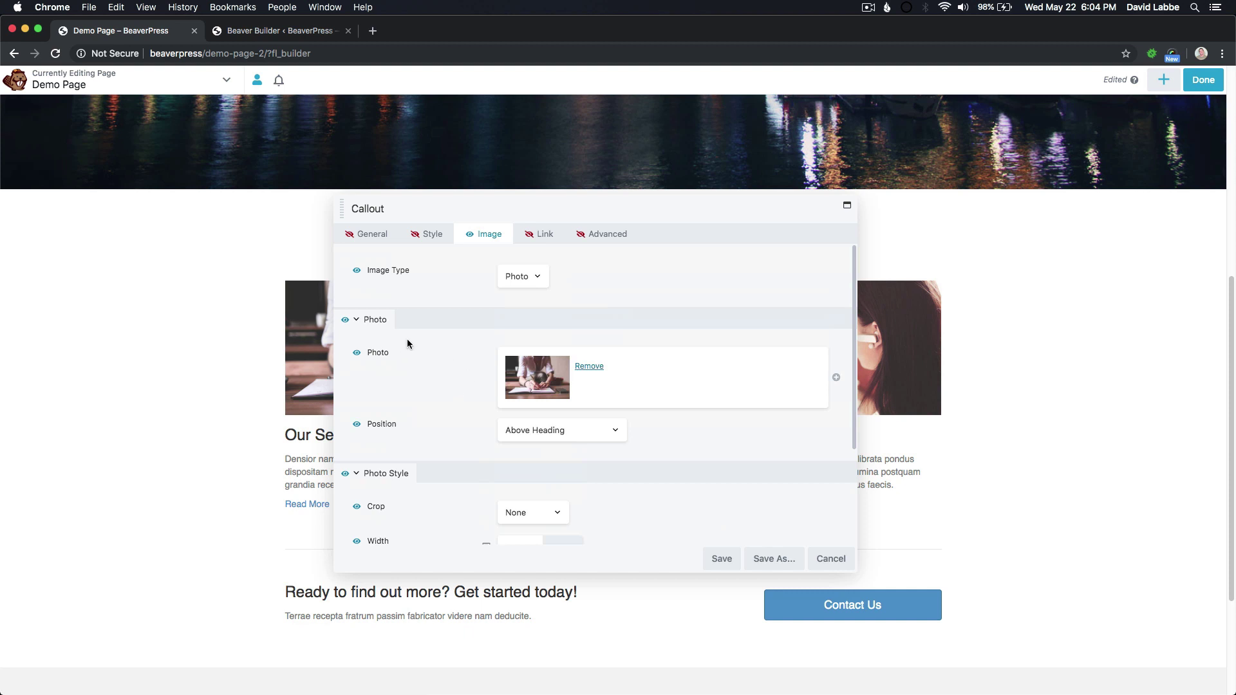
Restrict access to all of the callout's Image settings except the Photo field, and save the callout.
left_click(469, 235)
left_click(357, 353)
left_click(722, 559)
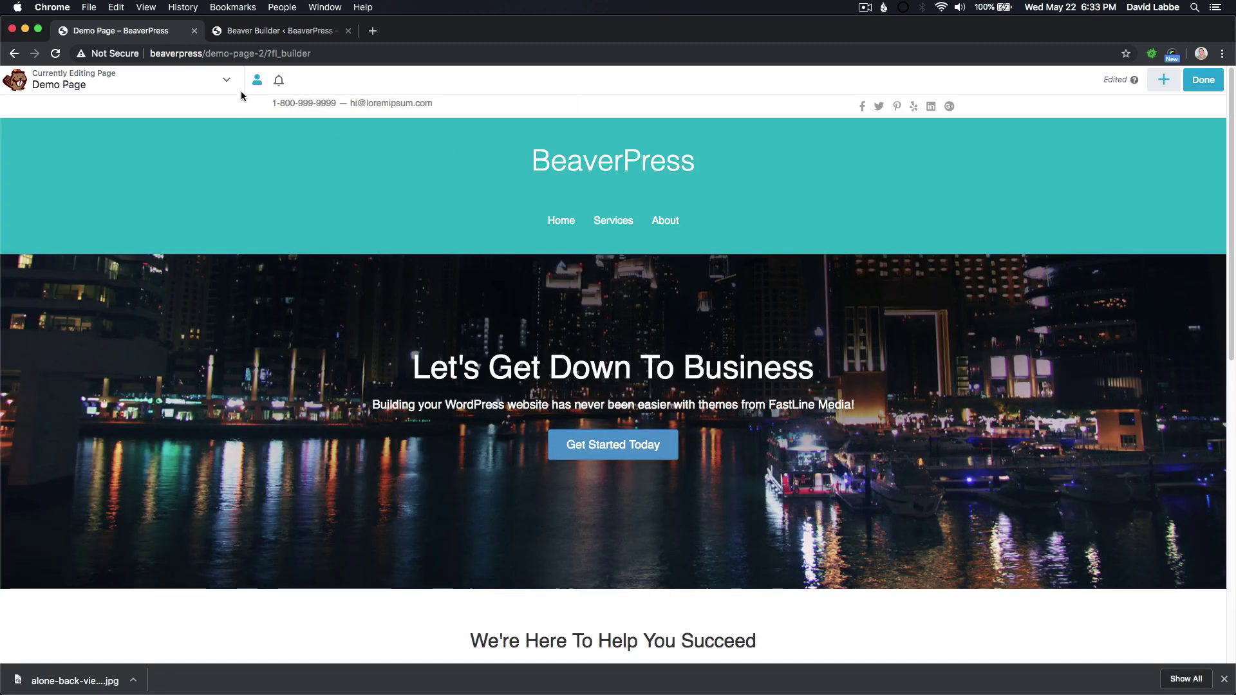
Publish the page and switch to a recently used editor account.
left_click(1203, 80)
left_click(1140, 79)
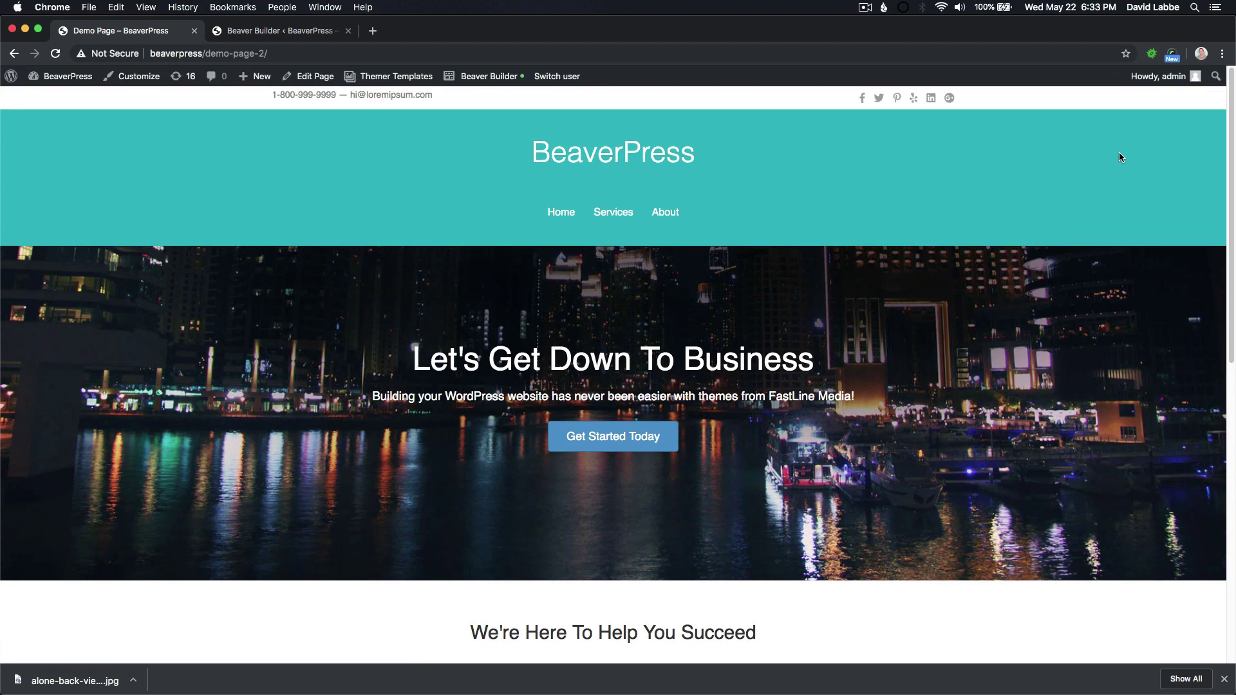
mouse_move(559, 82)
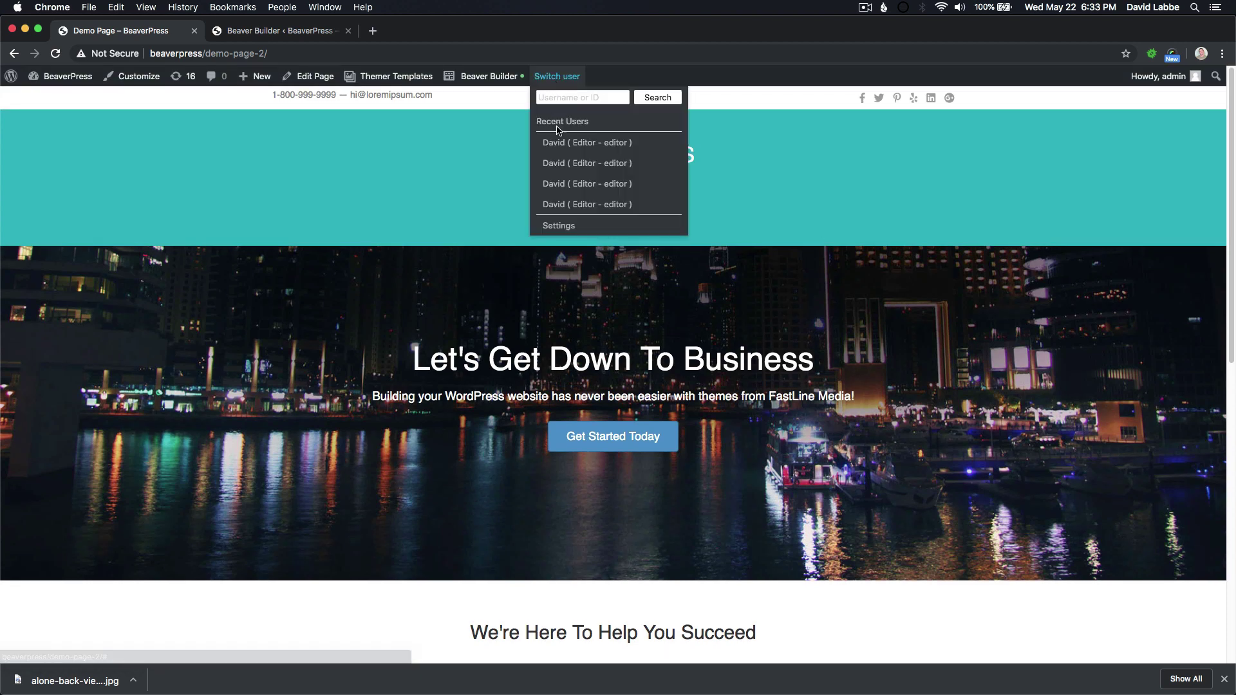
left_click(591, 146)
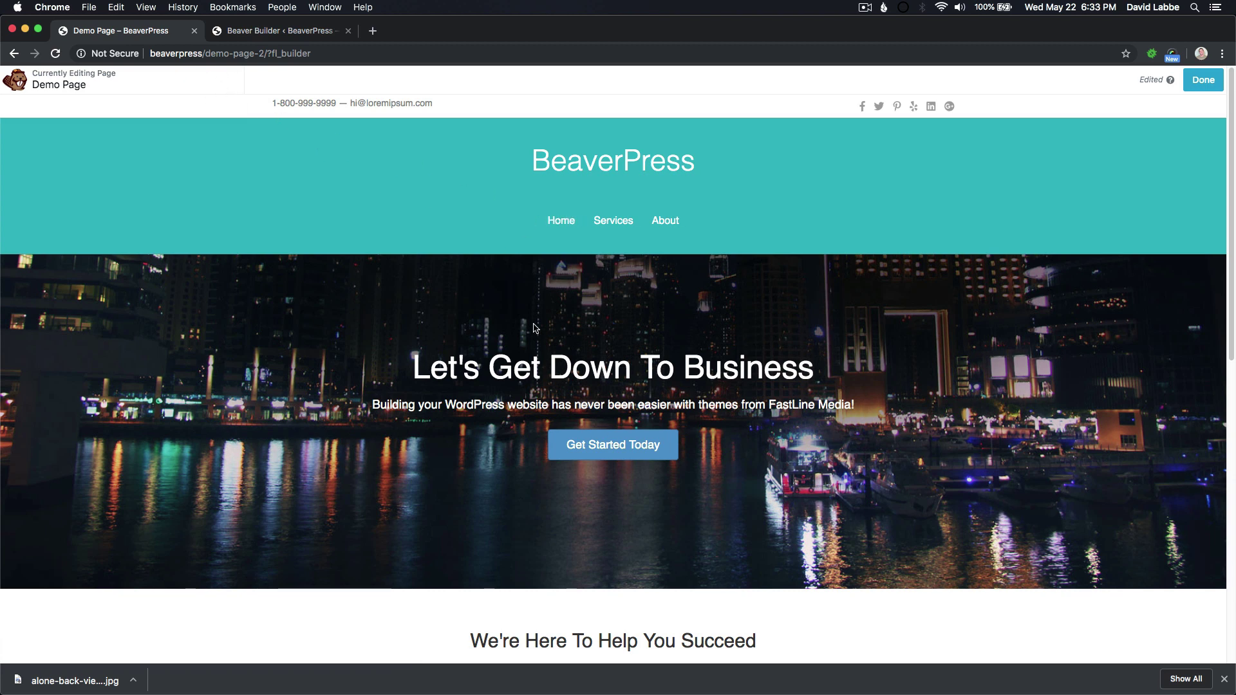
As the editor, open the settings of the Our Services callout in the builder.
scroll(556, 348, "down", 5)
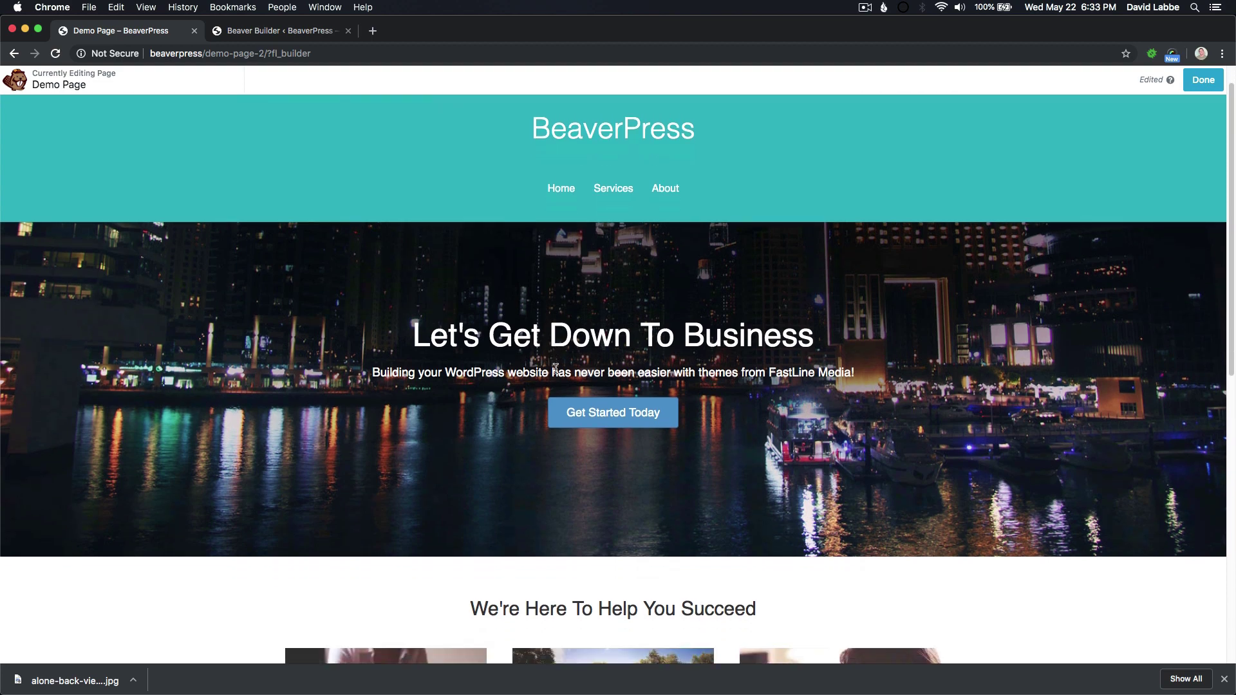
scroll(834, 325, "down", 4)
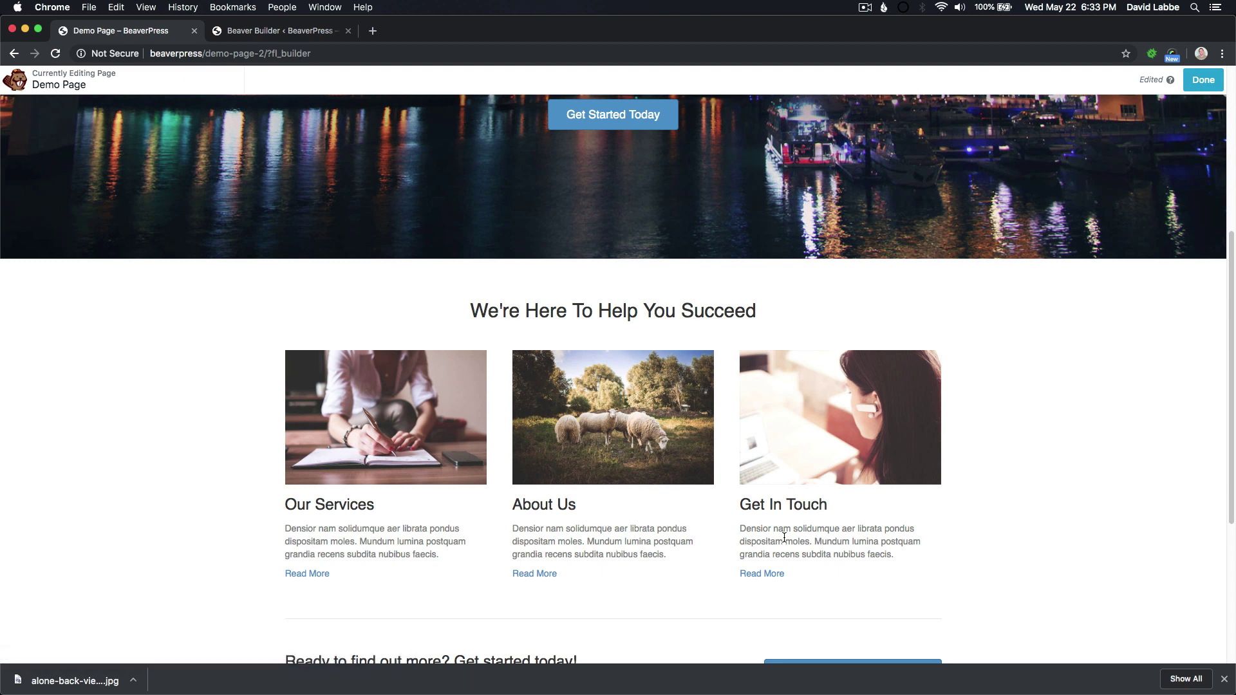
scroll(785, 535, "down", 3)
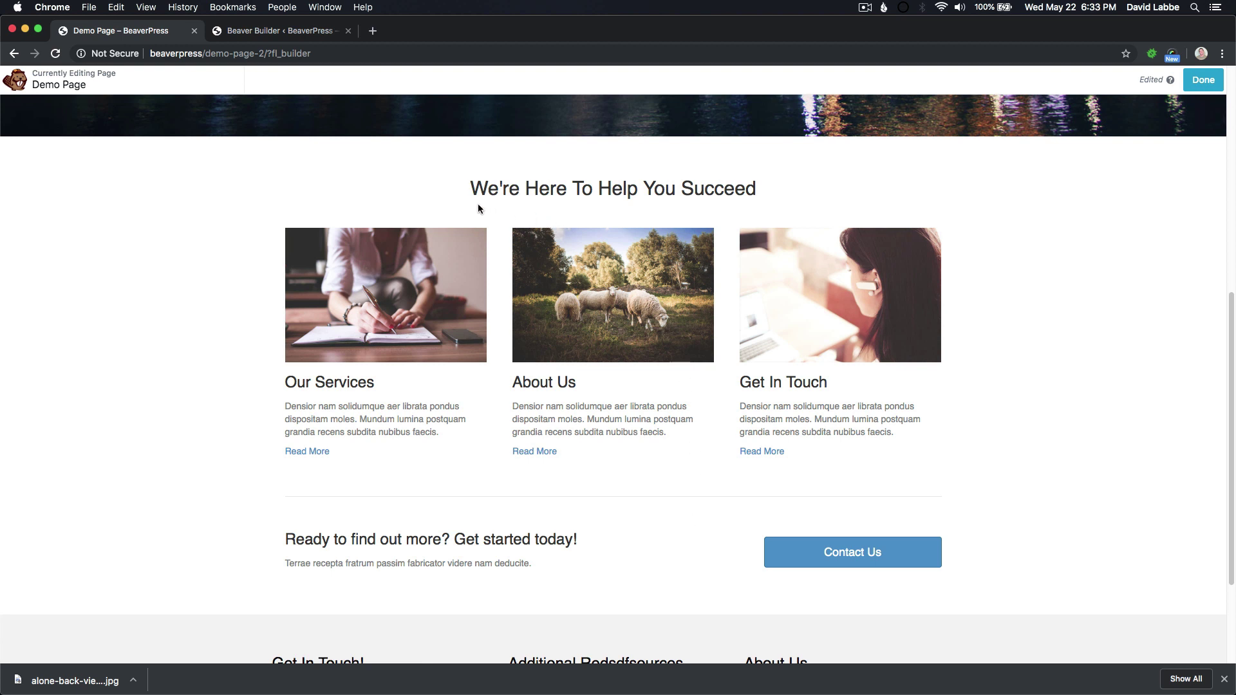
left_click(390, 277)
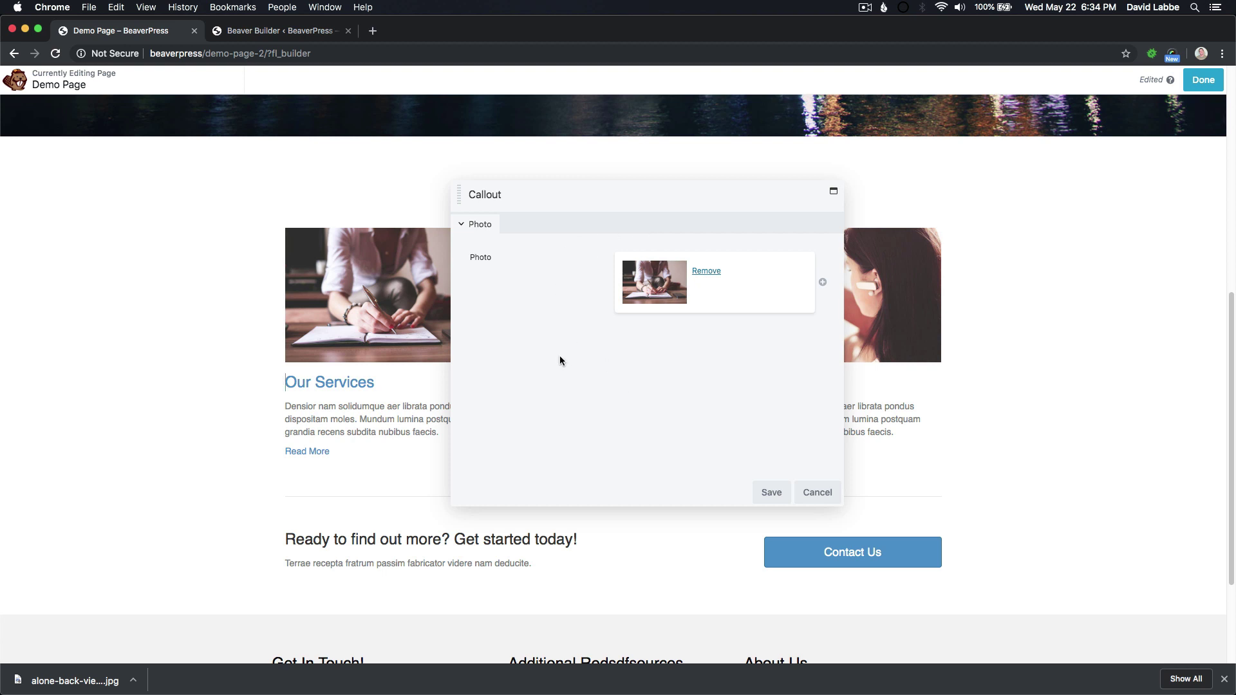
left_click_drag(784, 199, 732, 210)
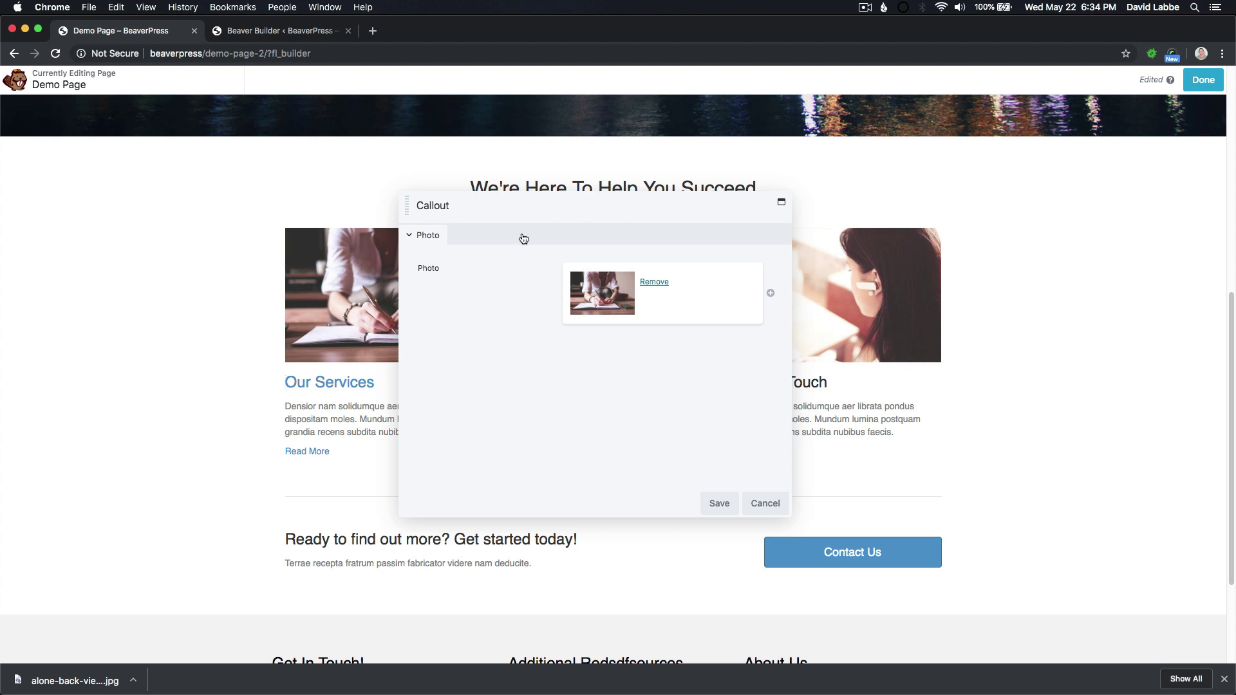
Replace the Our Services callout's photo with alone-back-view-blue-sky-2261017.jpg from the media library and save the callout.
left_click(652, 281)
left_click(594, 273)
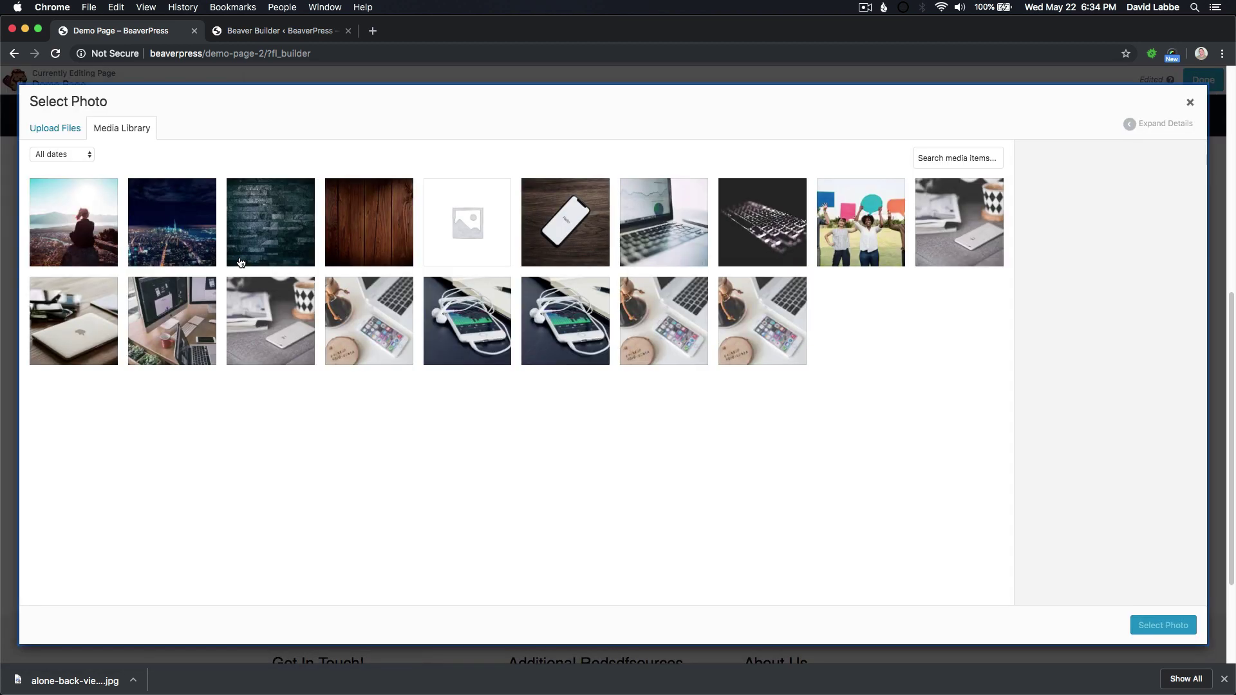
left_click(118, 219)
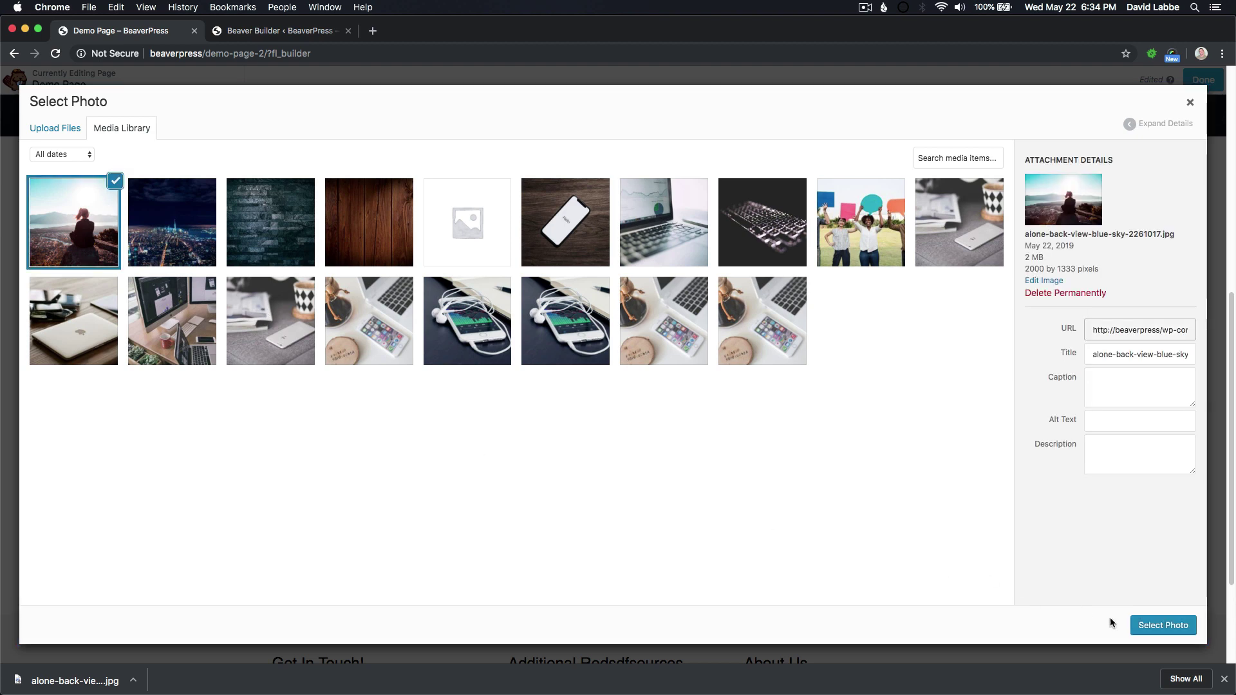
left_click(1159, 626)
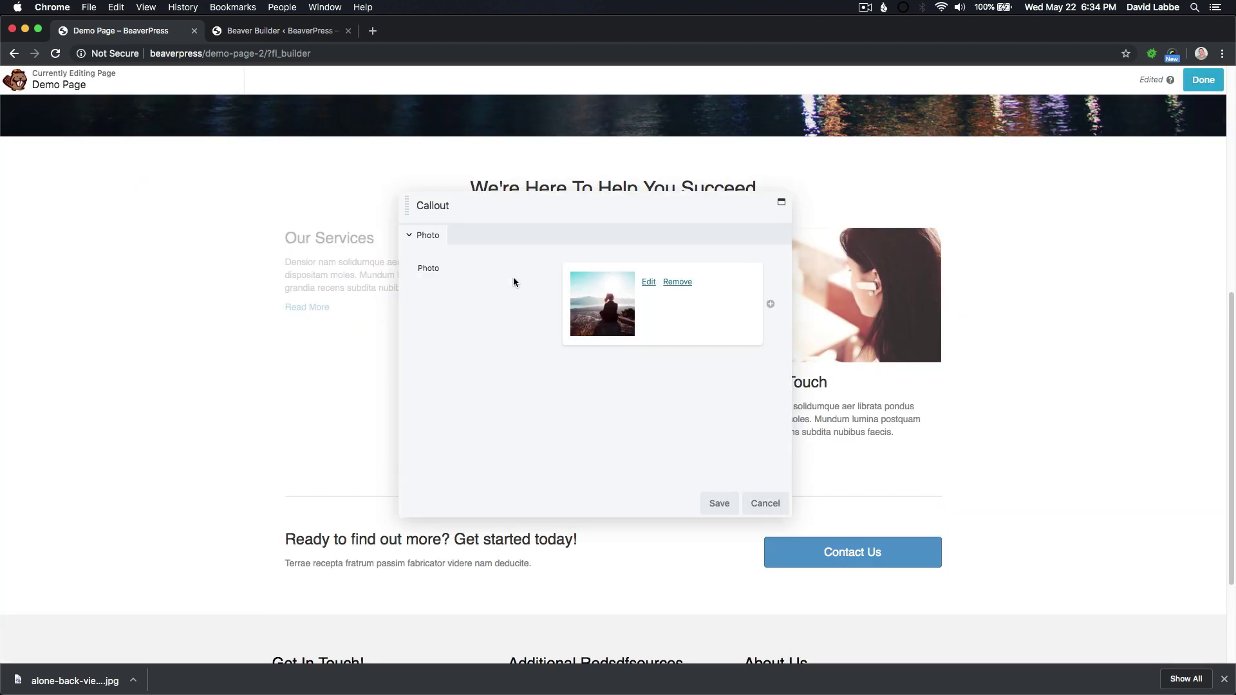
left_click_drag(547, 209, 762, 184)
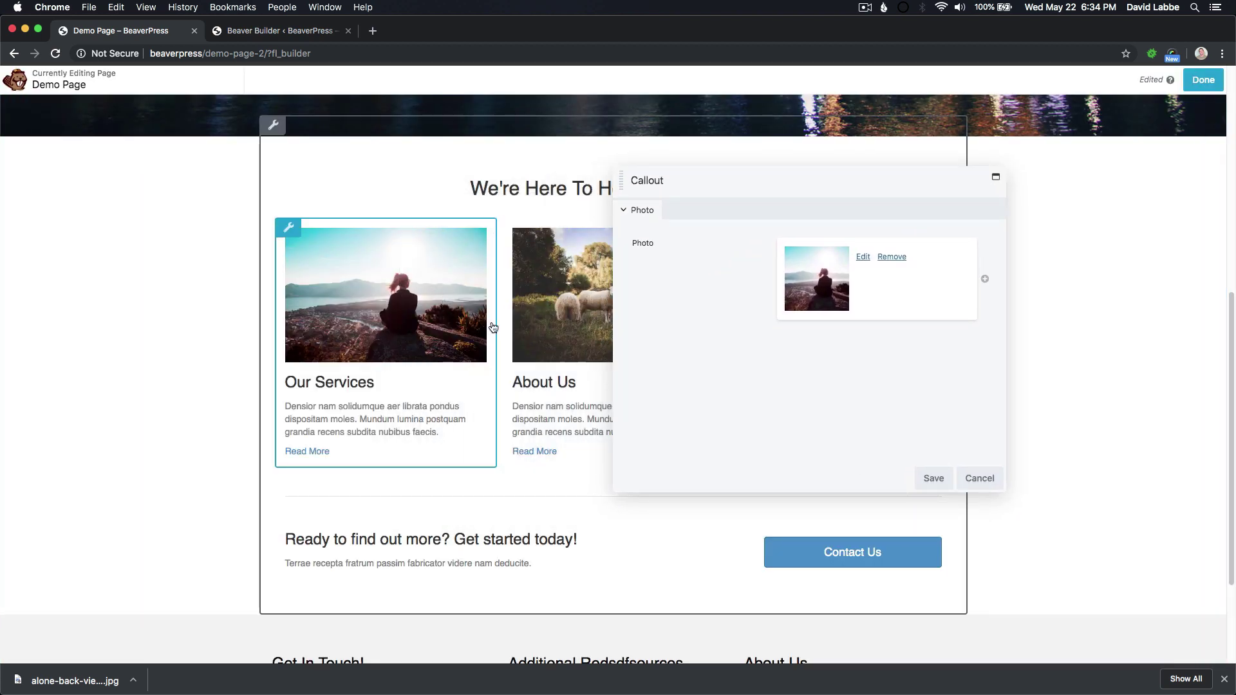
left_click(932, 476)
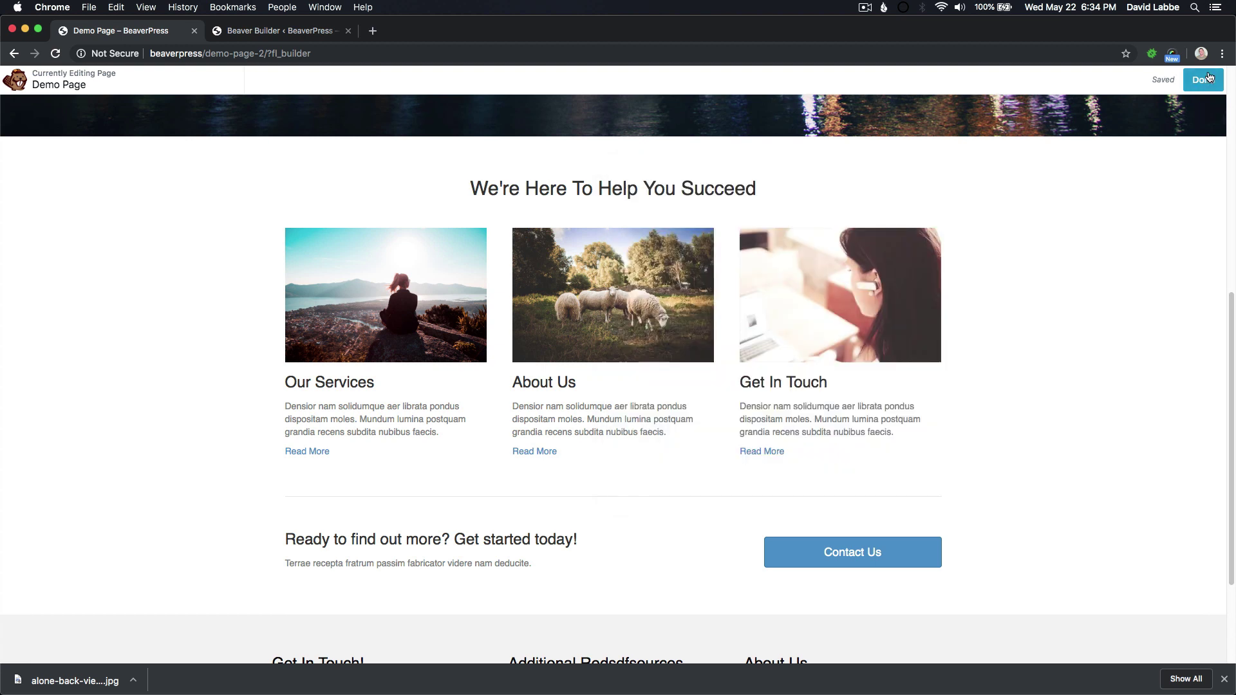
Publish the editor's photo change and switch back to the admin account.
left_click(1202, 80)
left_click(1200, 80)
left_click(1203, 80)
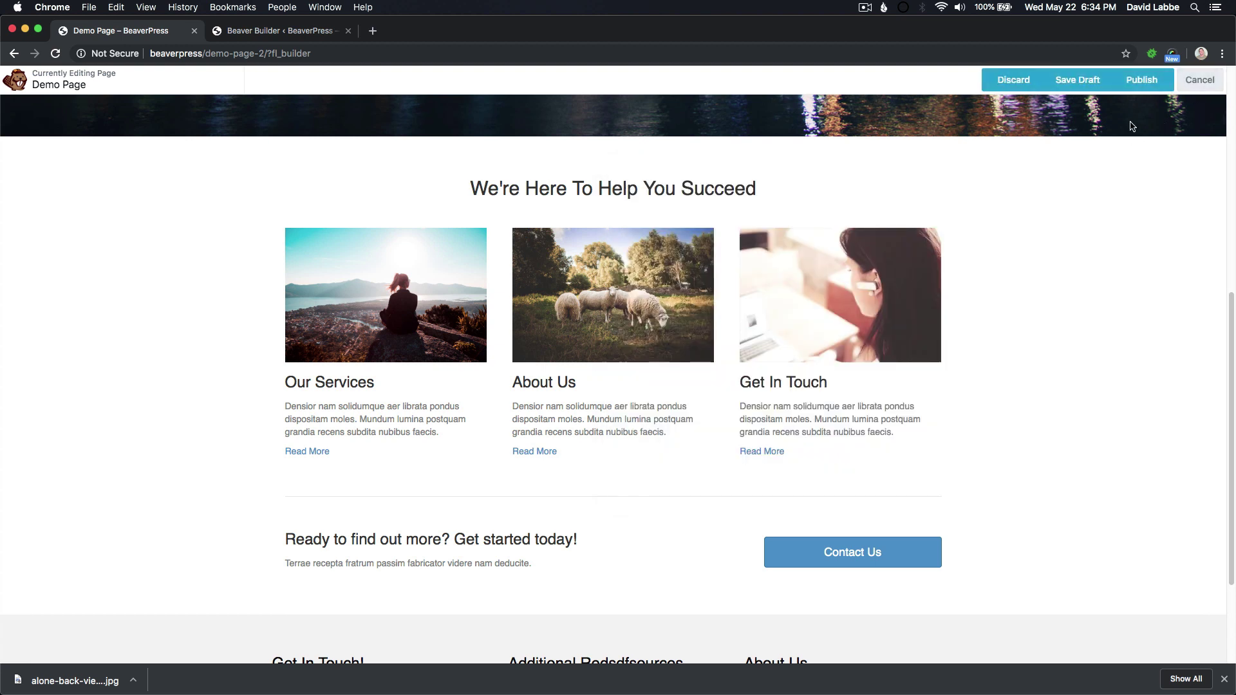
left_click(1168, 86)
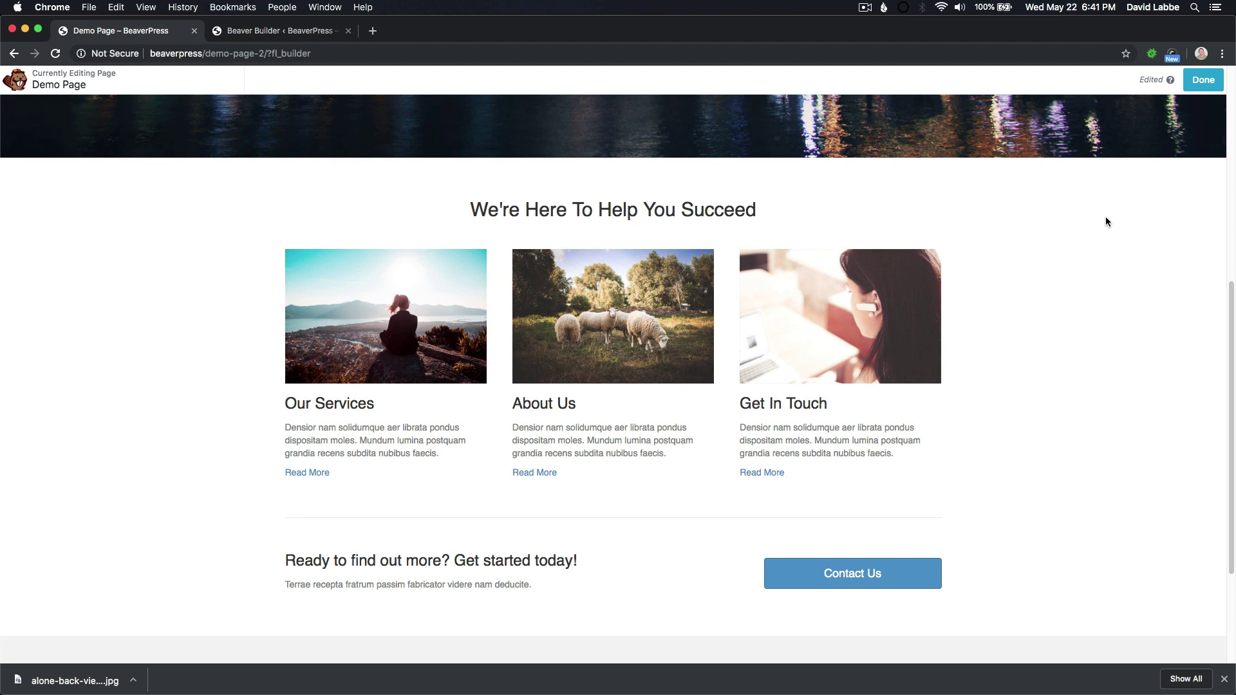
left_click(1201, 80)
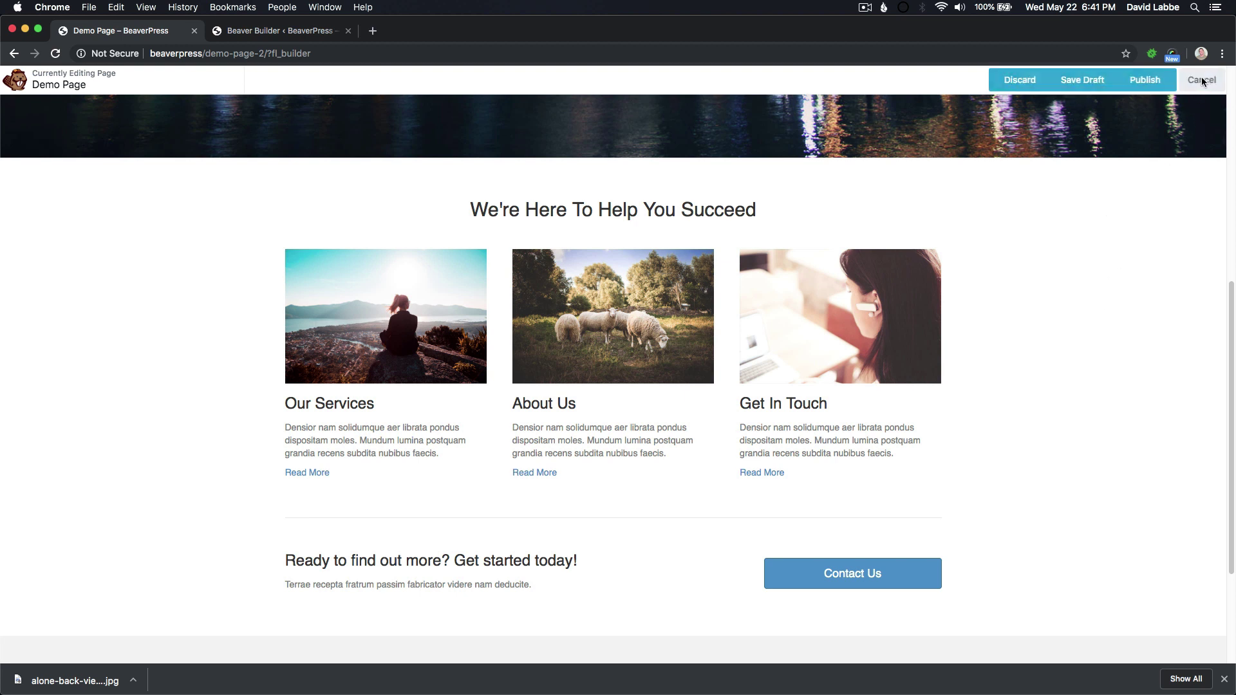
left_click(1145, 81)
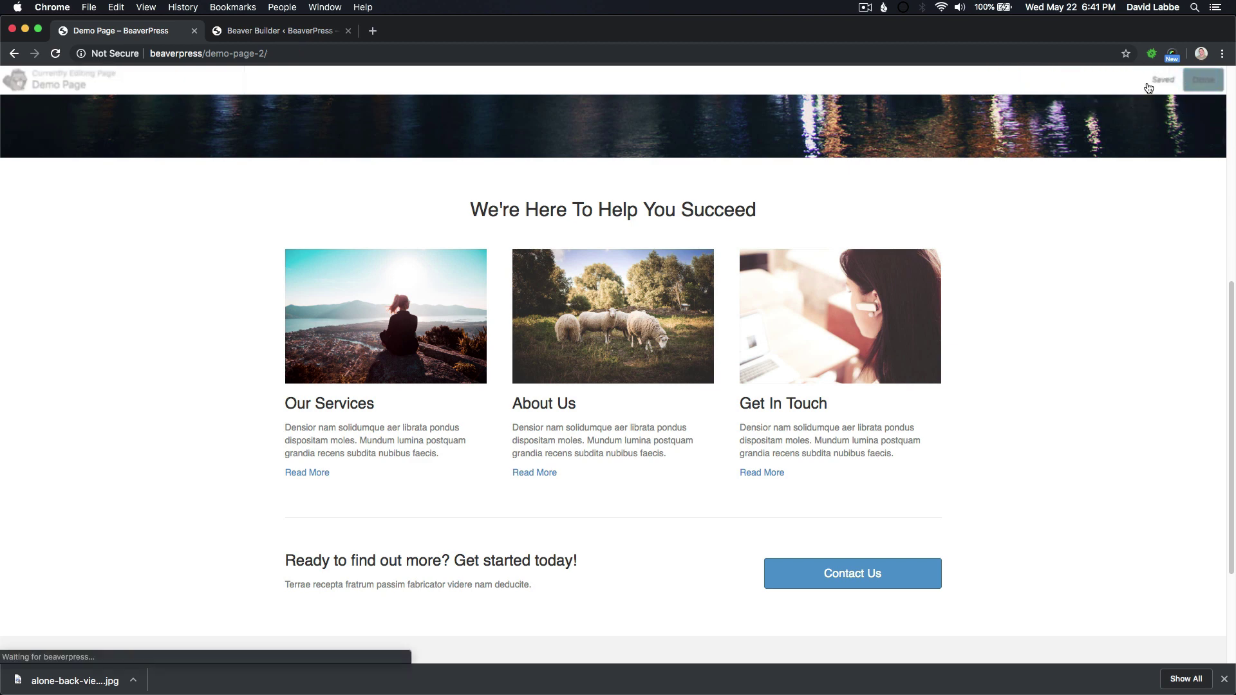
mouse_move(1158, 77)
left_click(1143, 153)
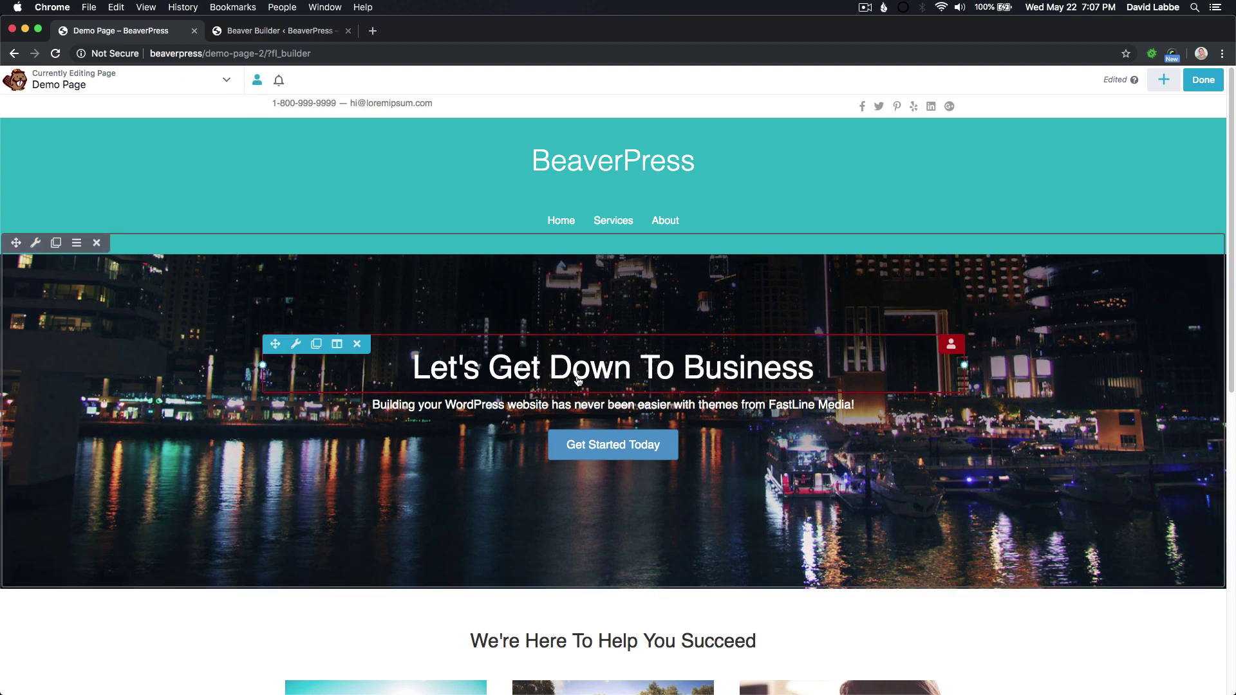
Restrict access to all settings of the "Let's Get Down To Business" heading except its Heading text field, and save.
left_click(913, 358)
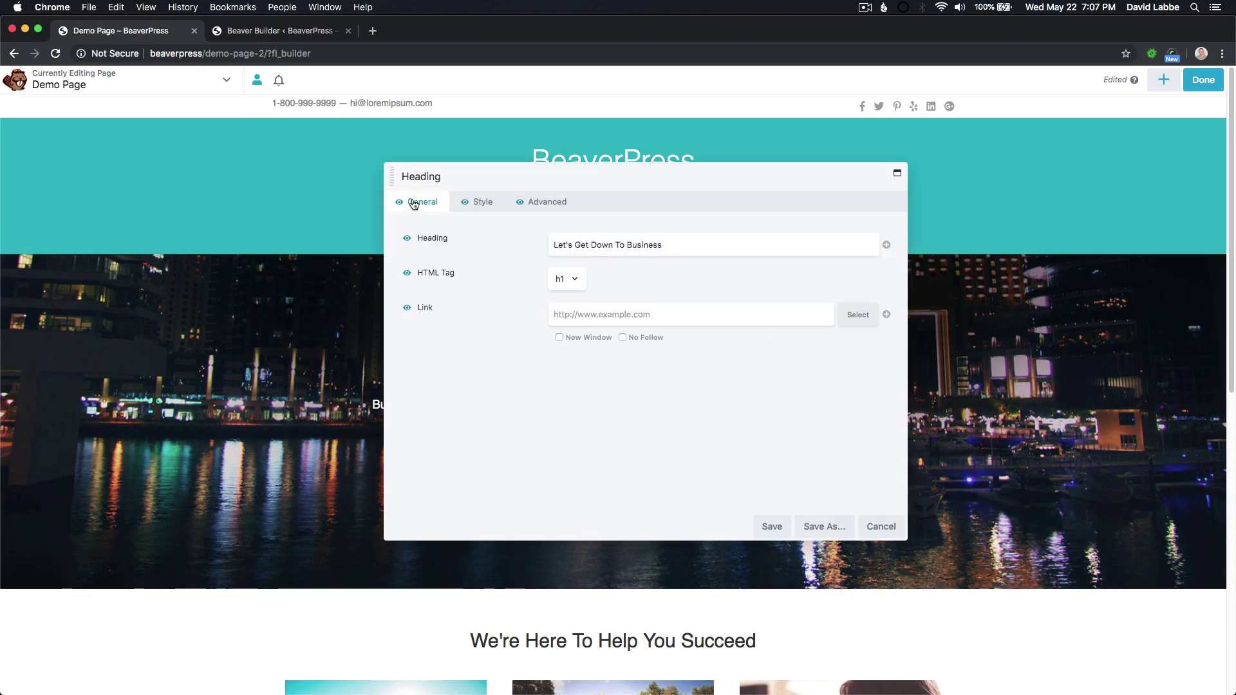
left_click(466, 202)
left_click(521, 204)
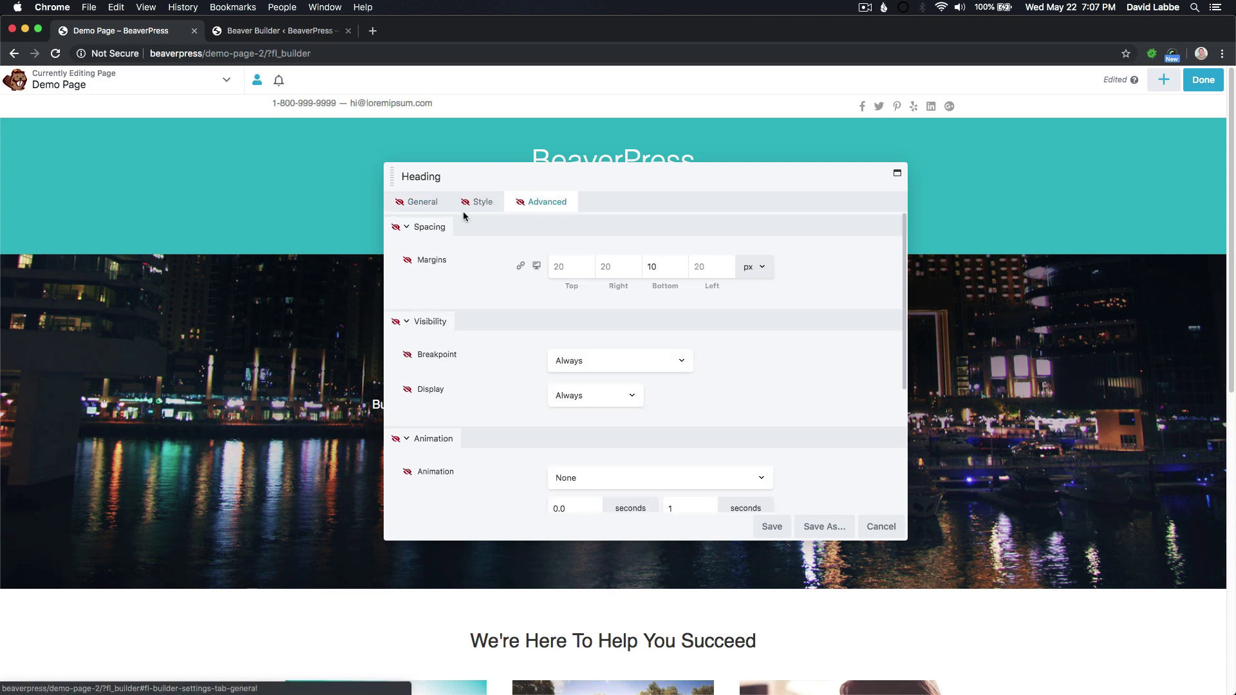
left_click(433, 204)
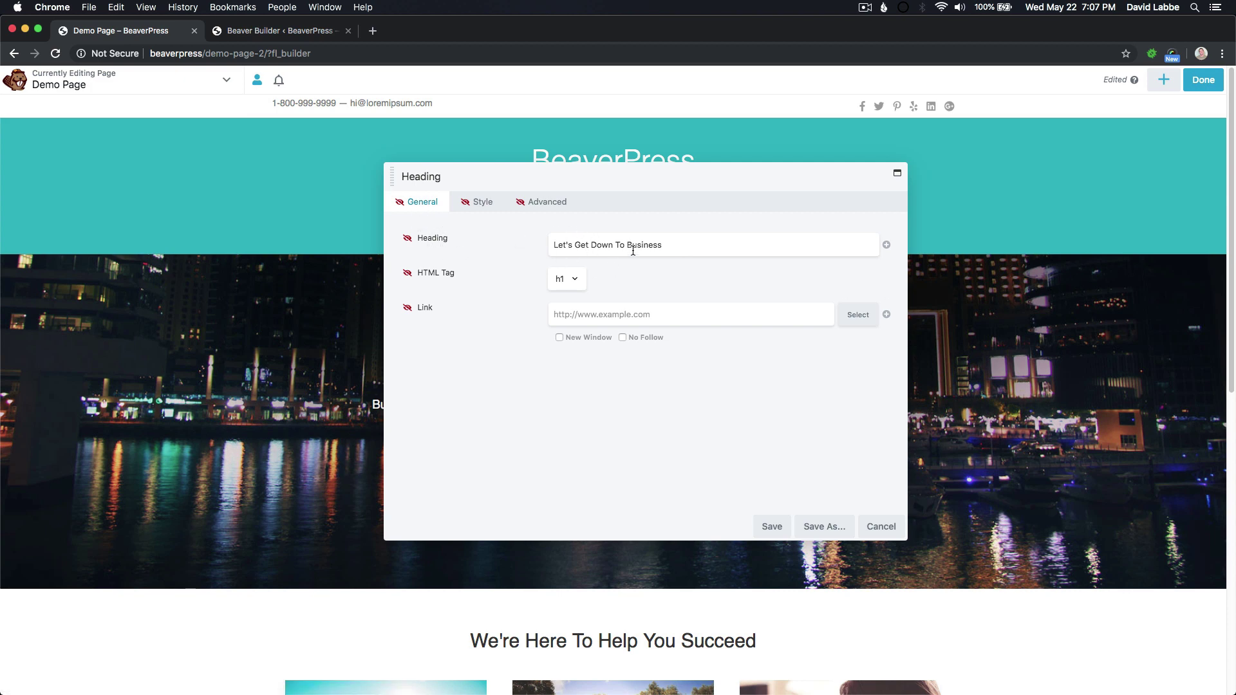
left_click(407, 239)
left_click_drag(676, 177, 601, 173)
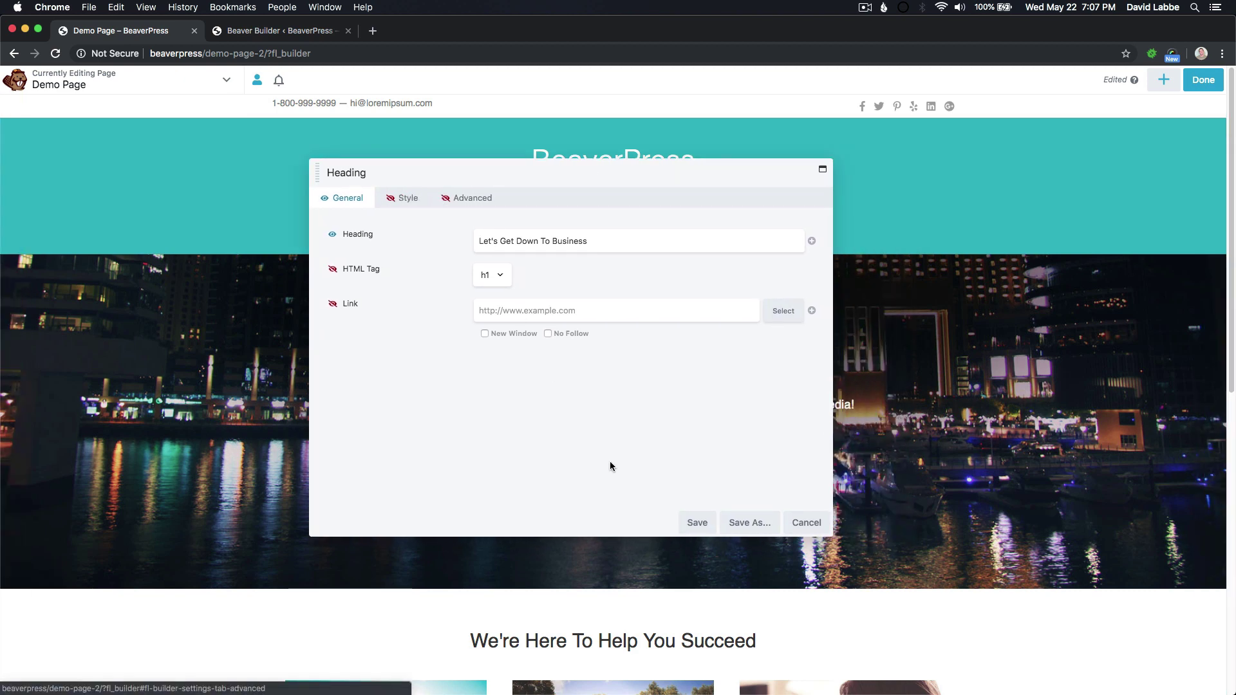
left_click(698, 524)
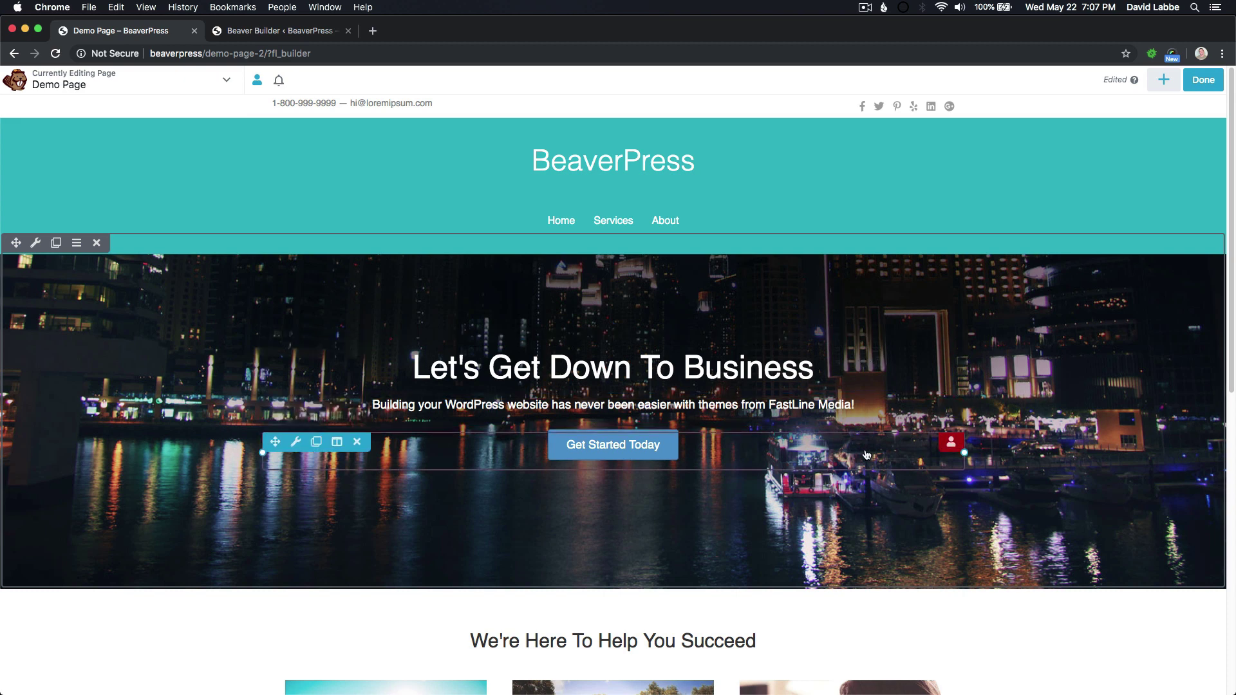
Add a Gallery module between the hero row and the "We're Here To Help You Succeed" row.
scroll(920, 412, "down", 2)
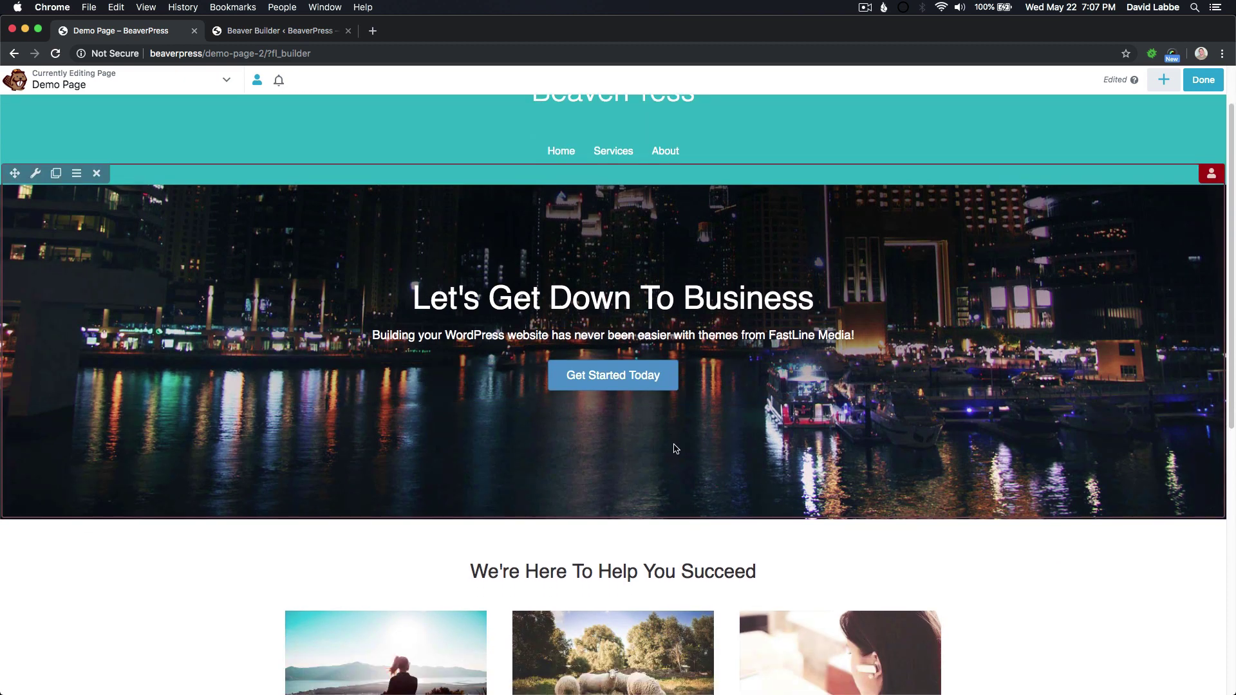
left_click(1164, 85)
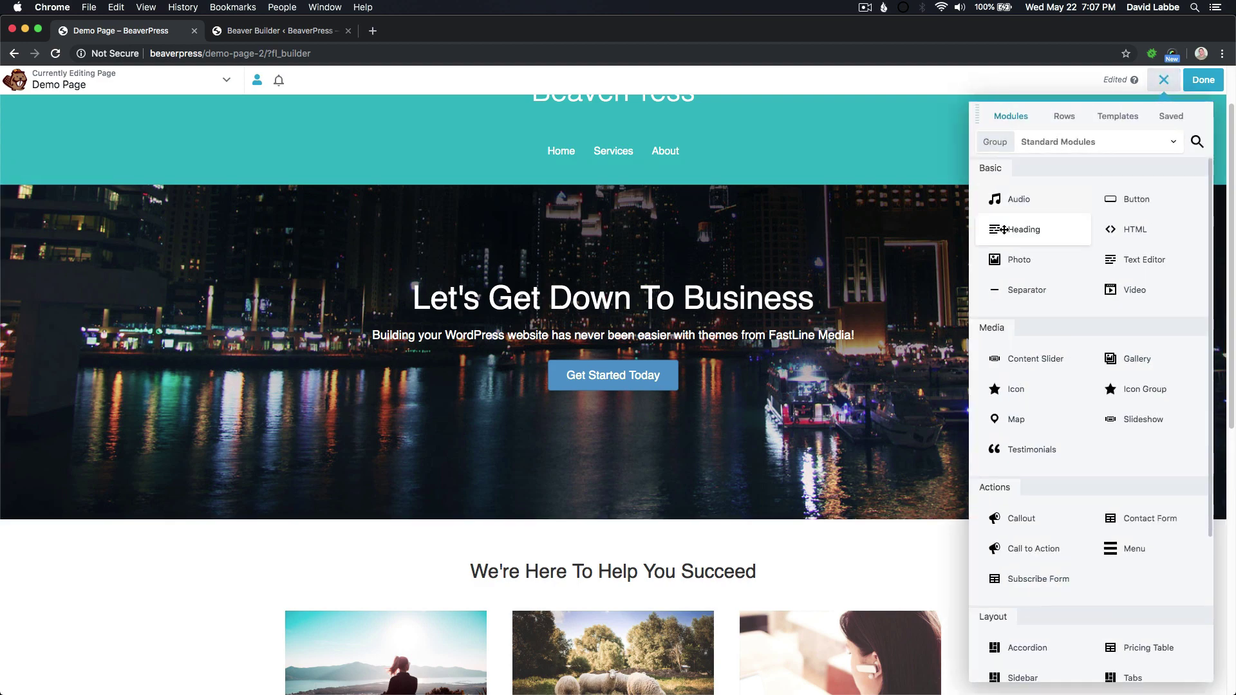
left_click_drag(1148, 359, 589, 605)
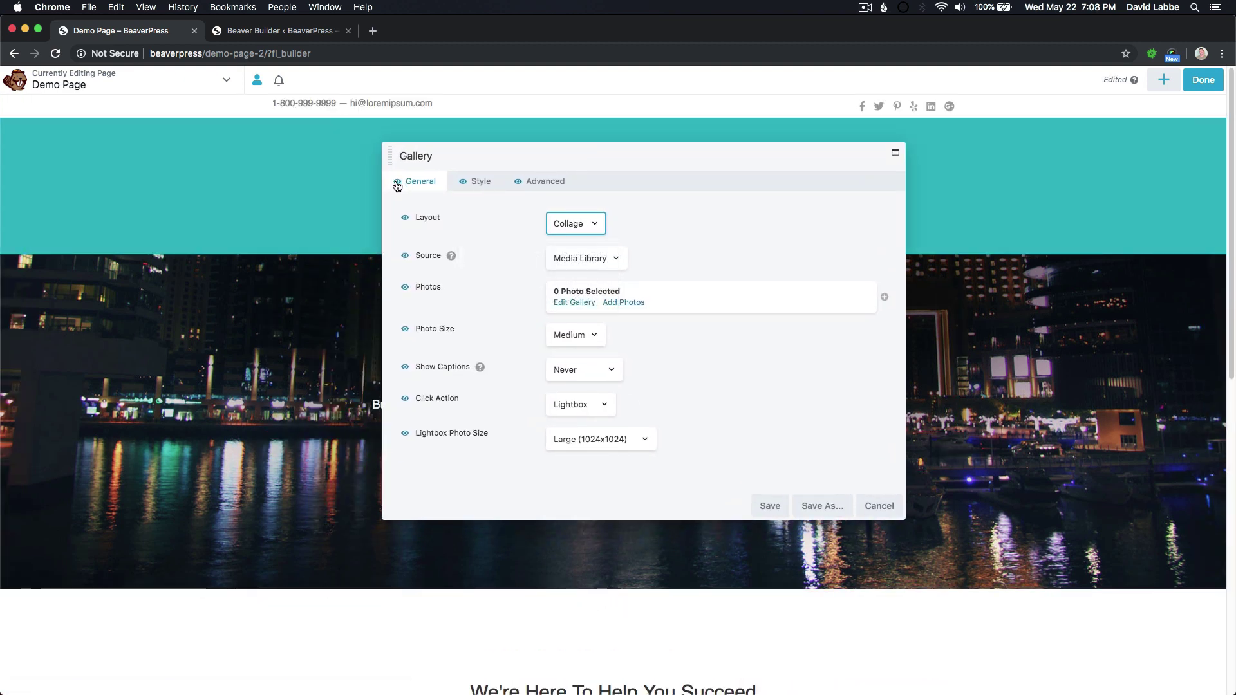
Restrict access to all of the Gallery's General, Style and Advanced settings except the Photos field, and save.
left_click(478, 184)
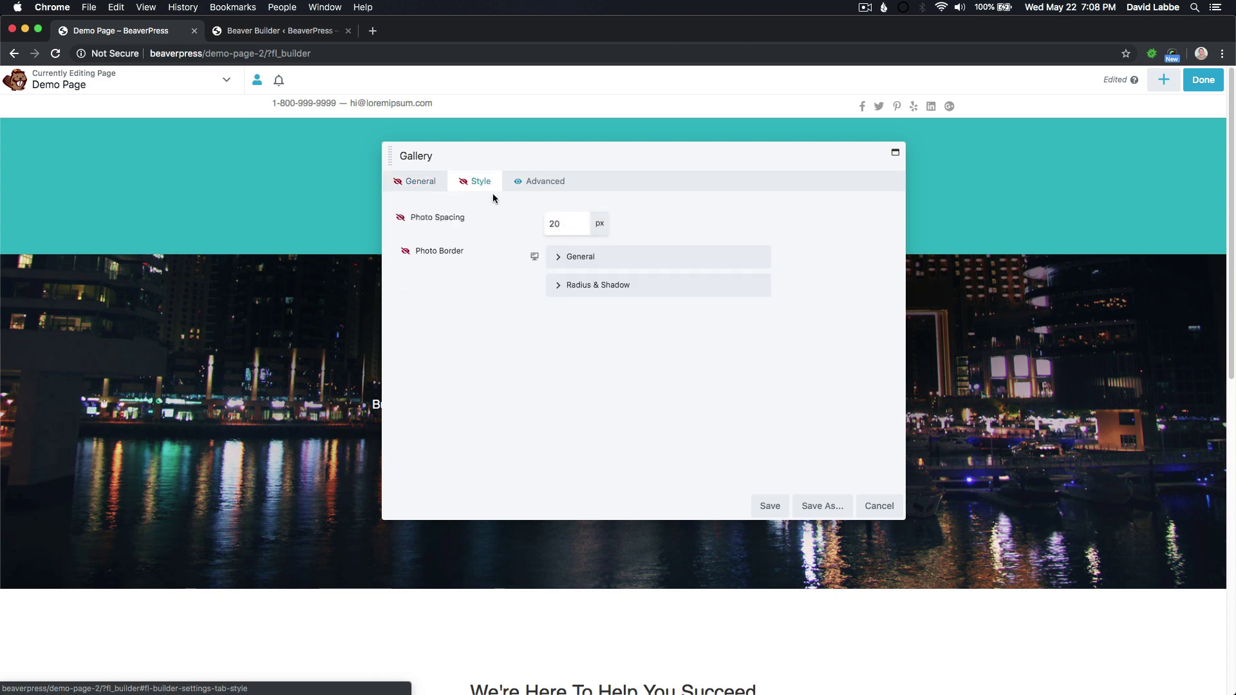
left_click(533, 185)
left_click(412, 187)
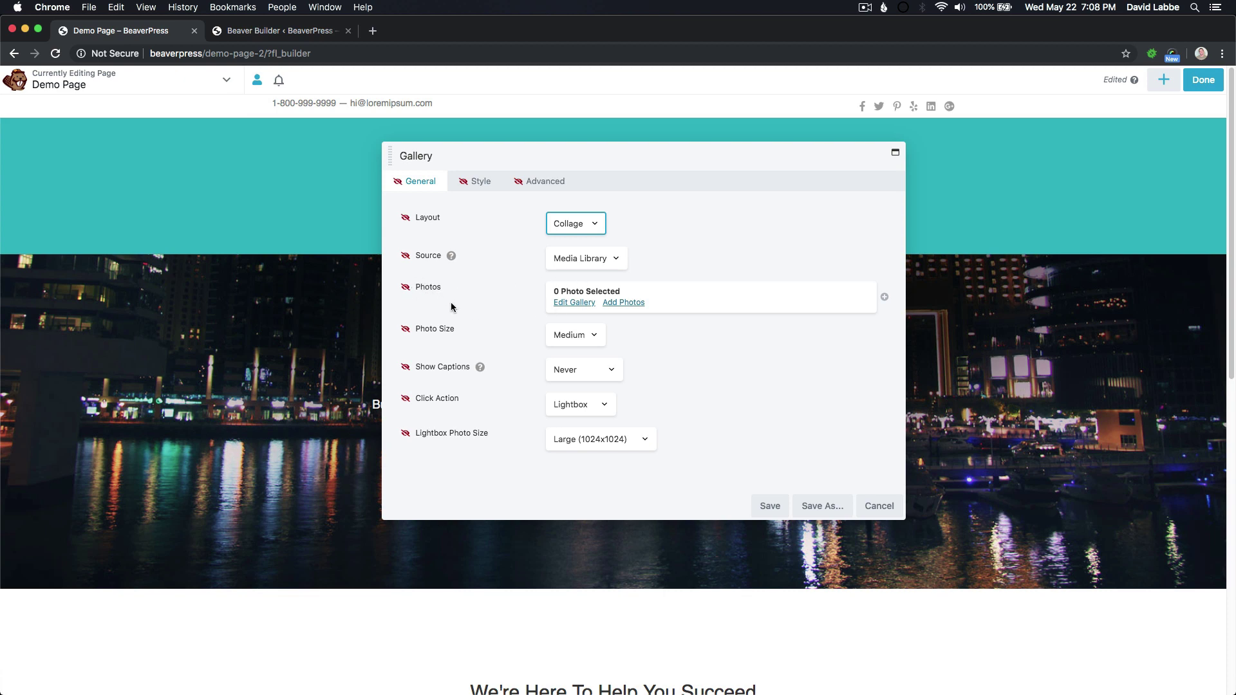
left_click(405, 288)
left_click_drag(594, 156, 632, 149)
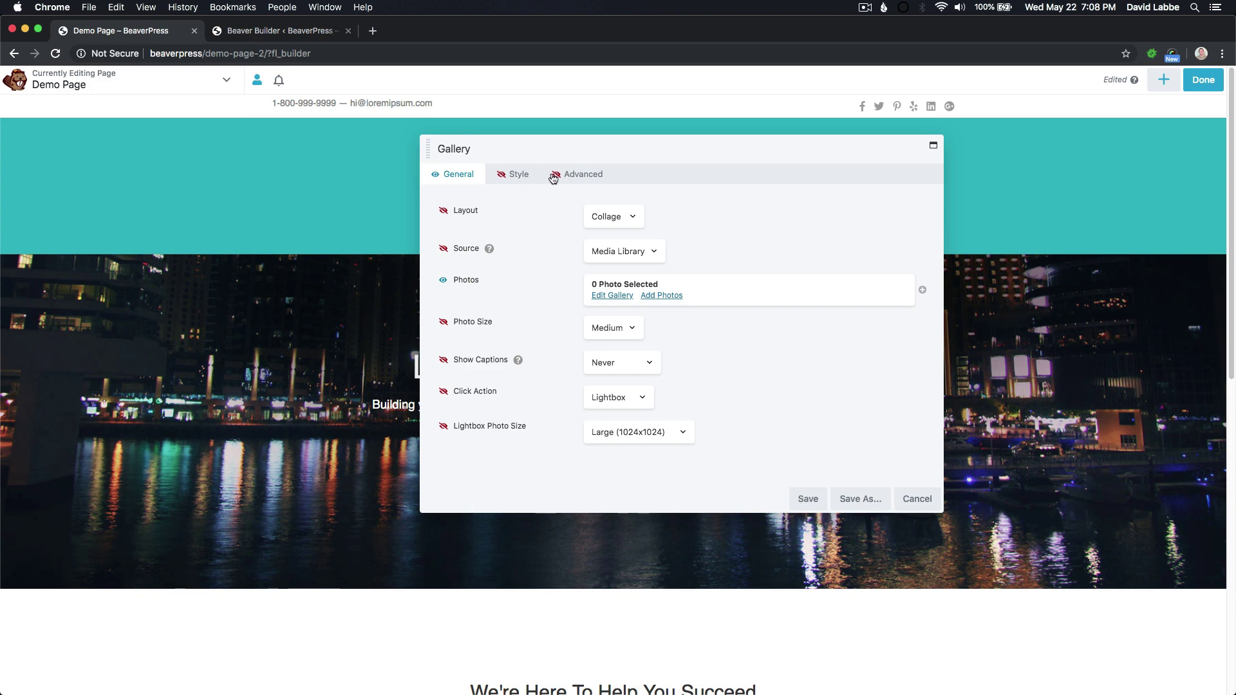
left_click(809, 498)
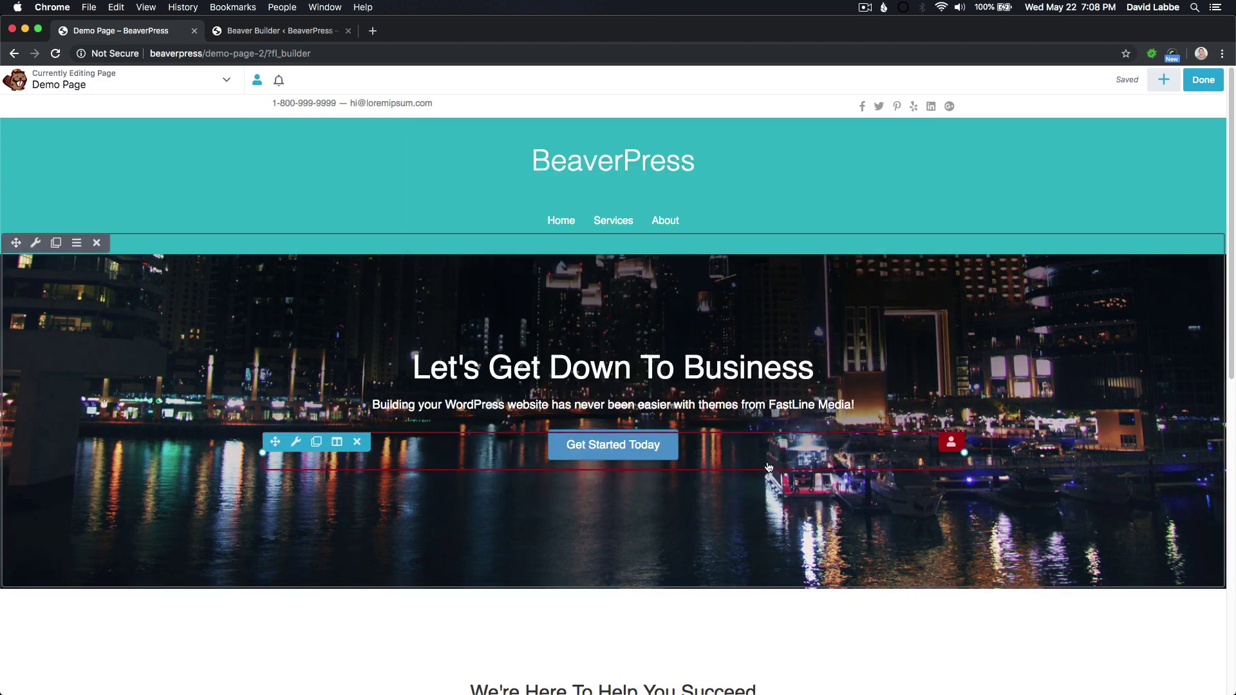
Fill the new gallery with the coffee cup, night city skyline and desk computer photos from the media library, and save the module.
scroll(764, 463, "down", 2)
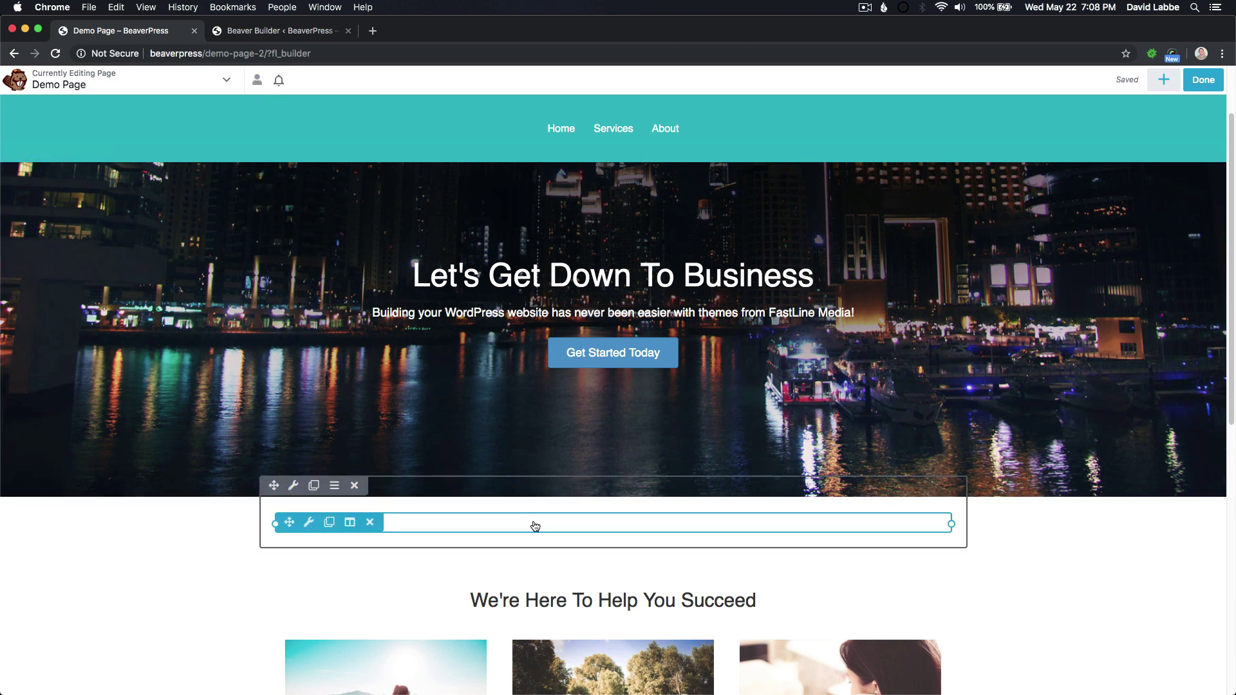
left_click(649, 521)
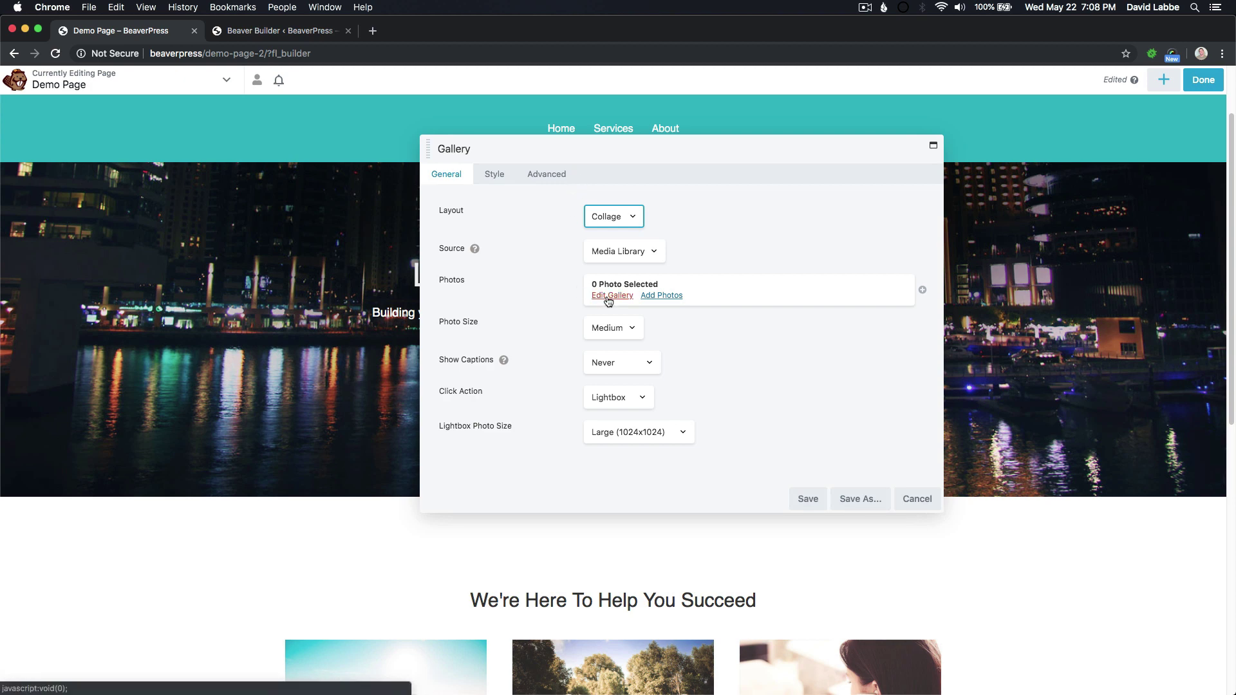
left_click(607, 296)
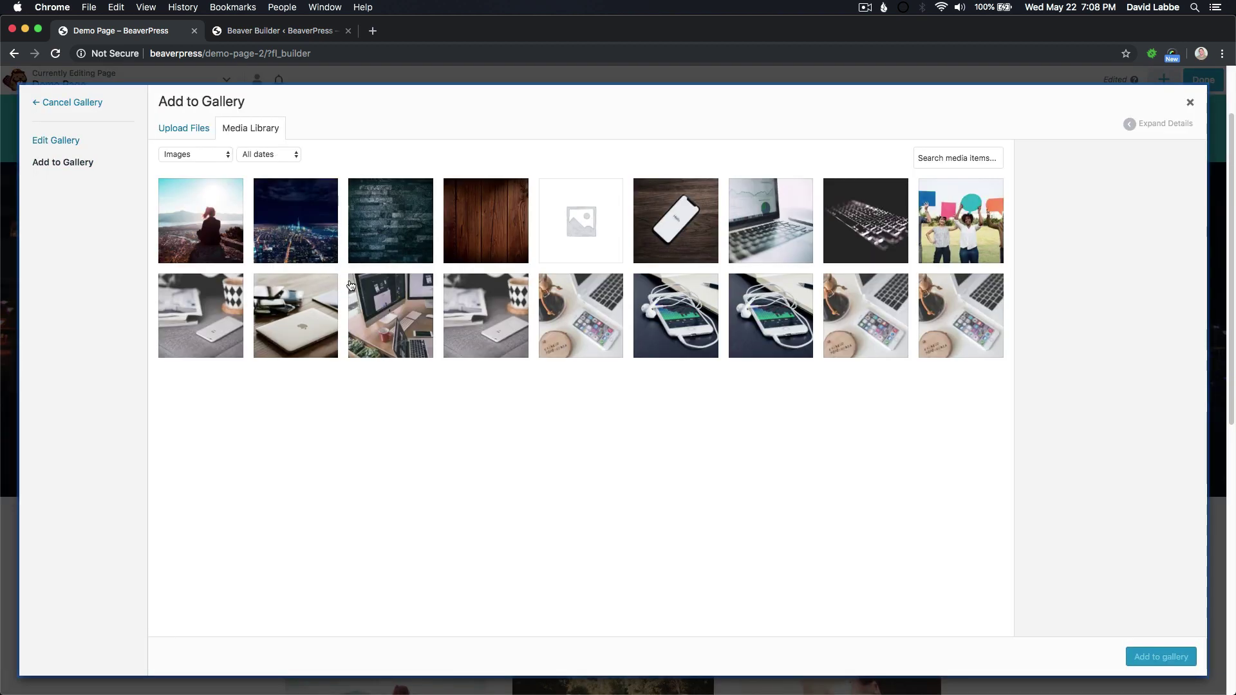
left_click(226, 317)
left_click(317, 237)
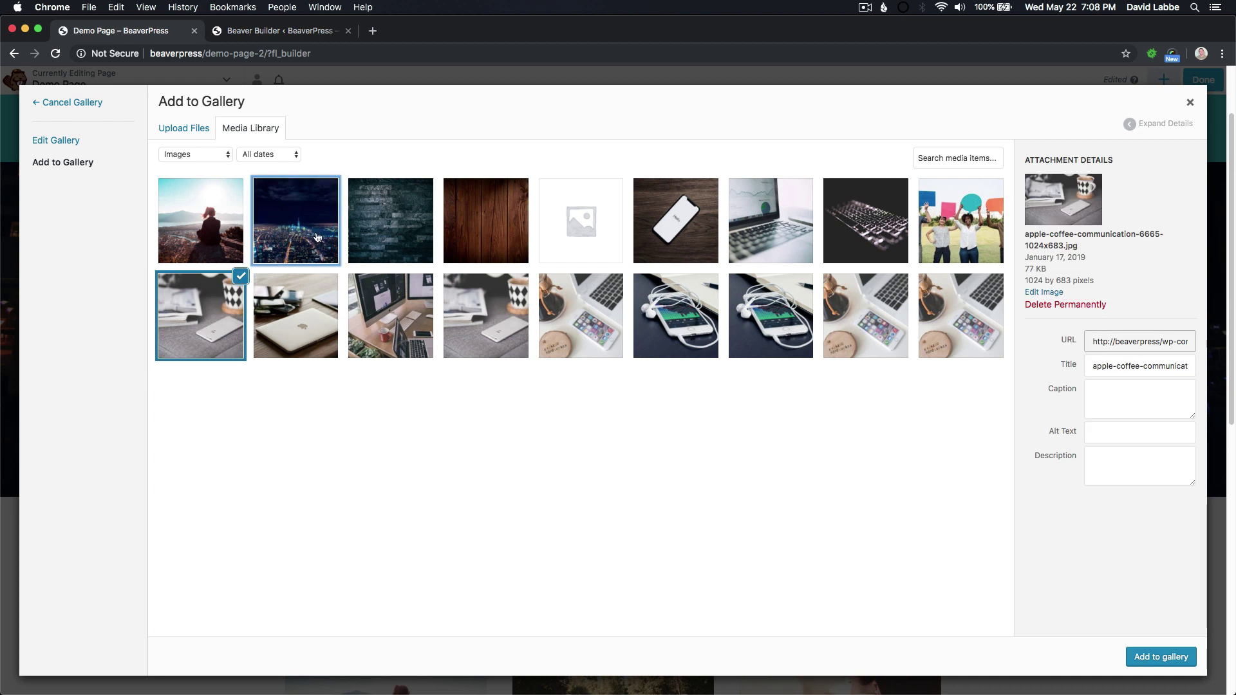
left_click(390, 320)
left_click(1149, 655)
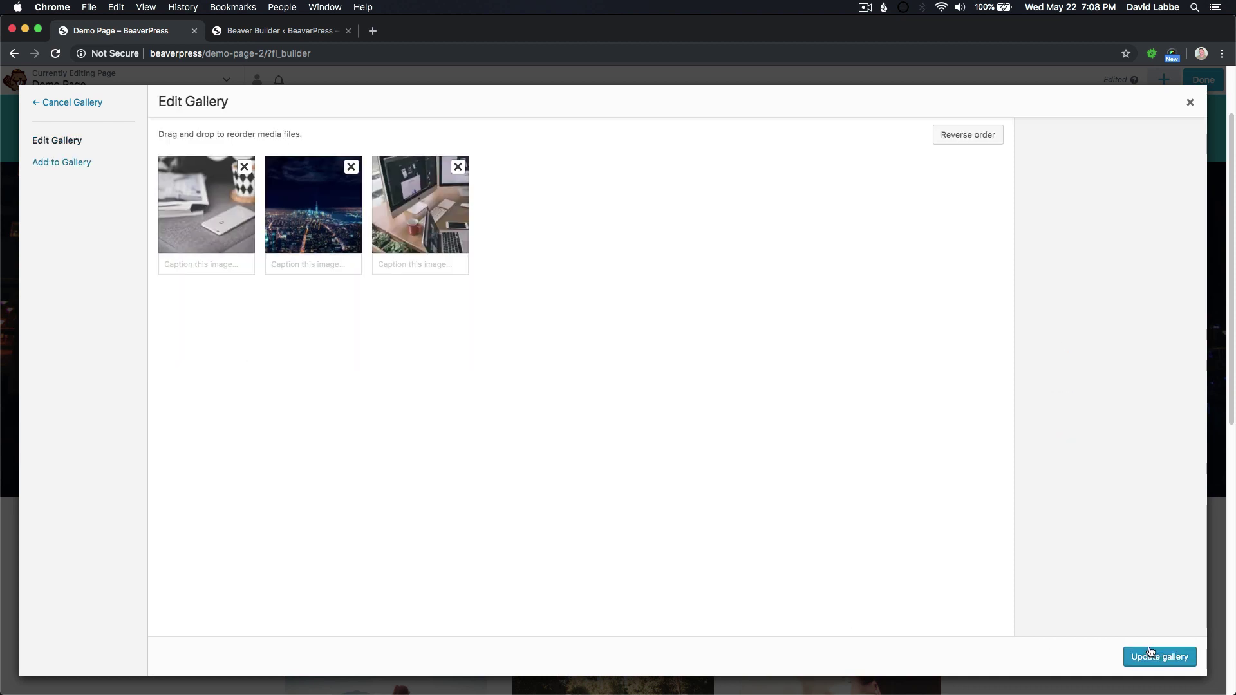
left_click(1145, 668)
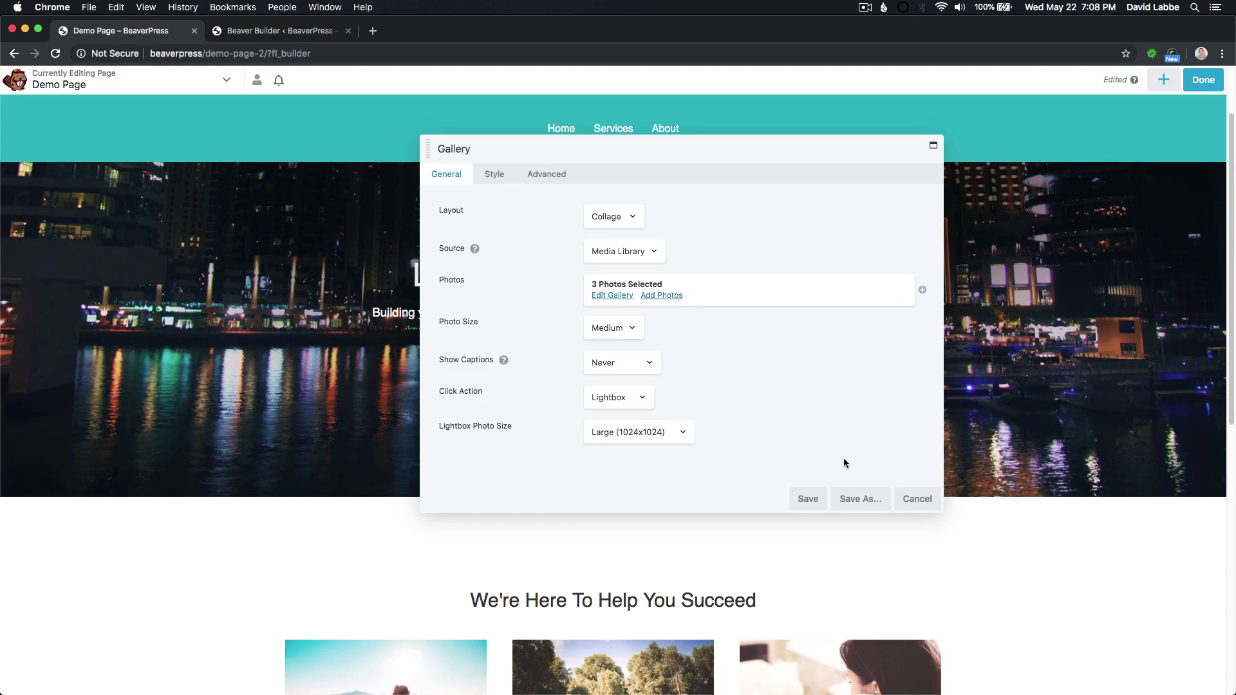
left_click_drag(706, 149, 602, 124)
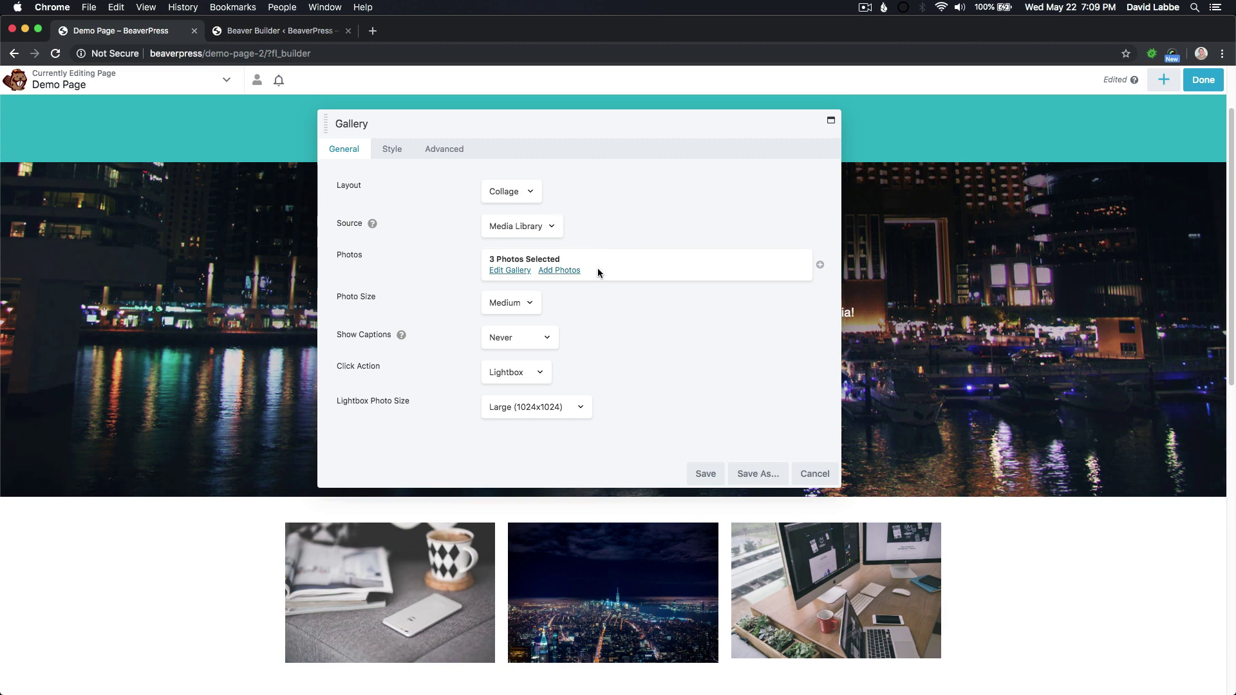
left_click(702, 475)
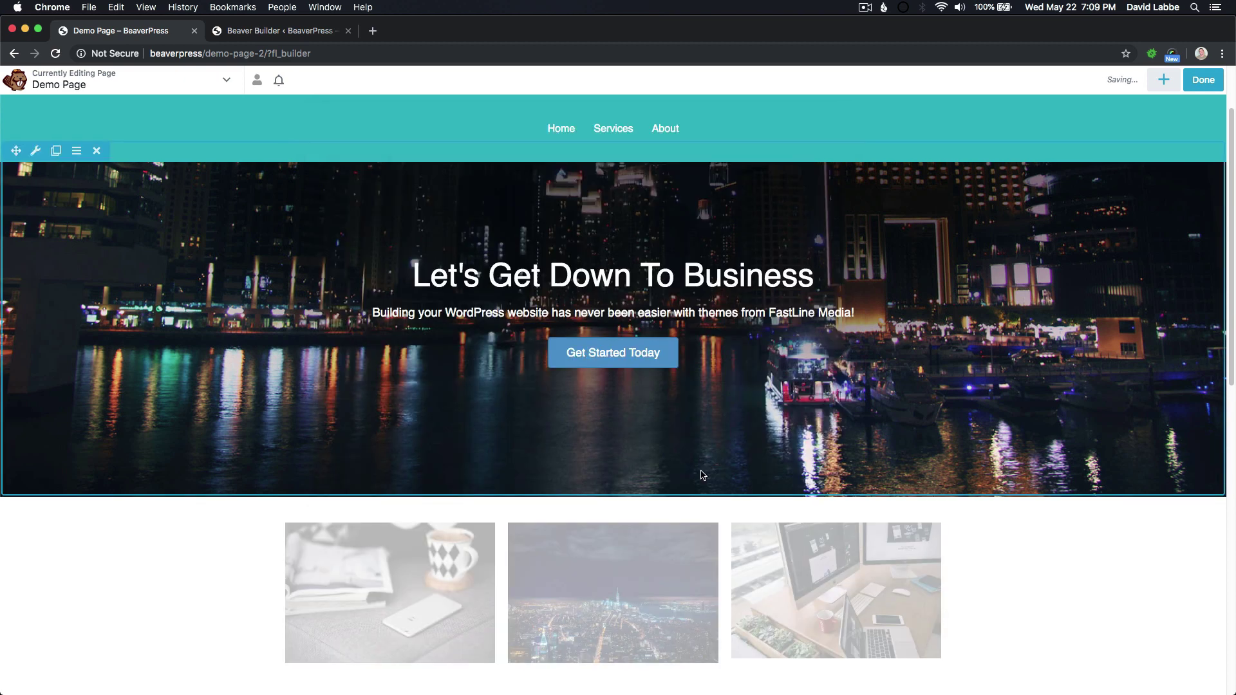
Publish the page changes and switch from the admin to the editor account.
left_click(1209, 81)
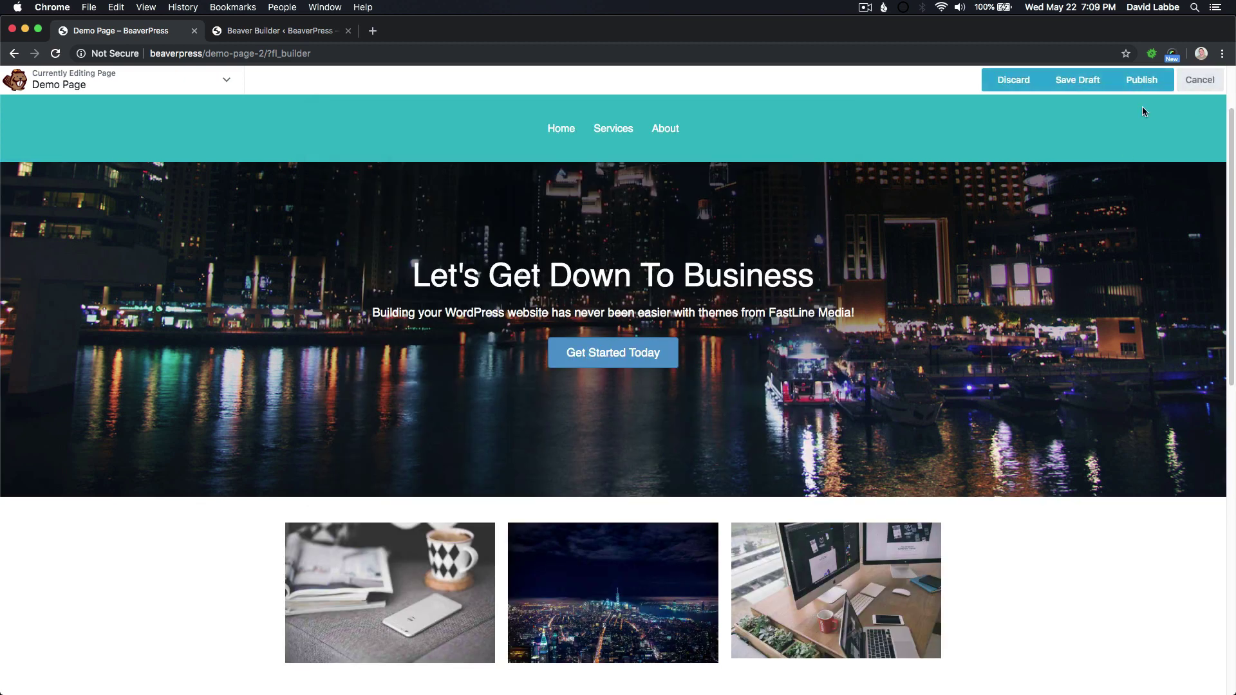
left_click(1144, 79)
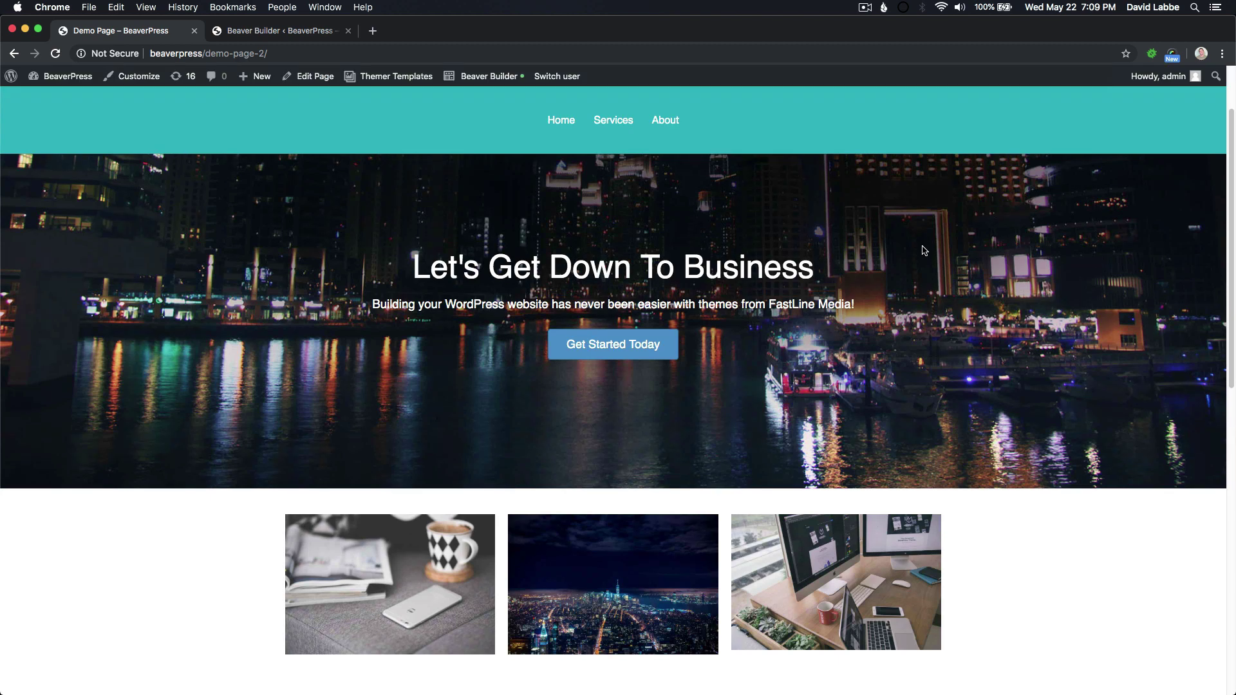
mouse_move(561, 78)
left_click(574, 150)
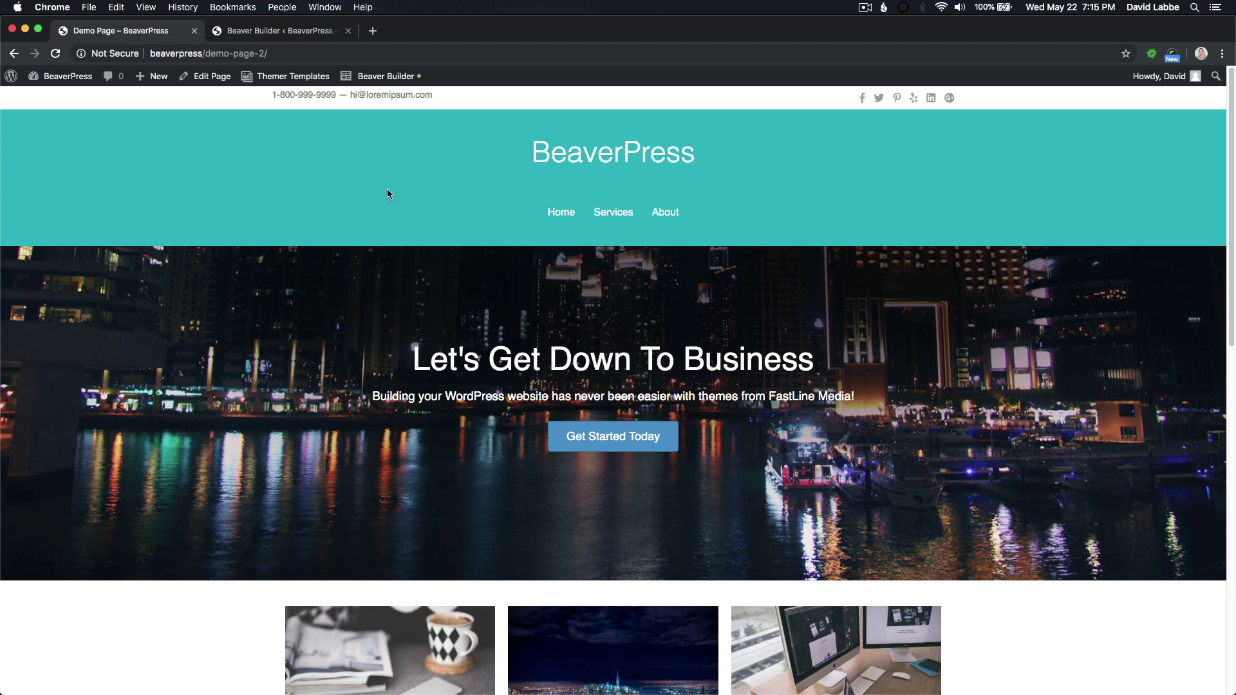
Edit the page in Beaver Builder as the editor, changing the hero heading to "Welcome" and saving it.
left_click(386, 76)
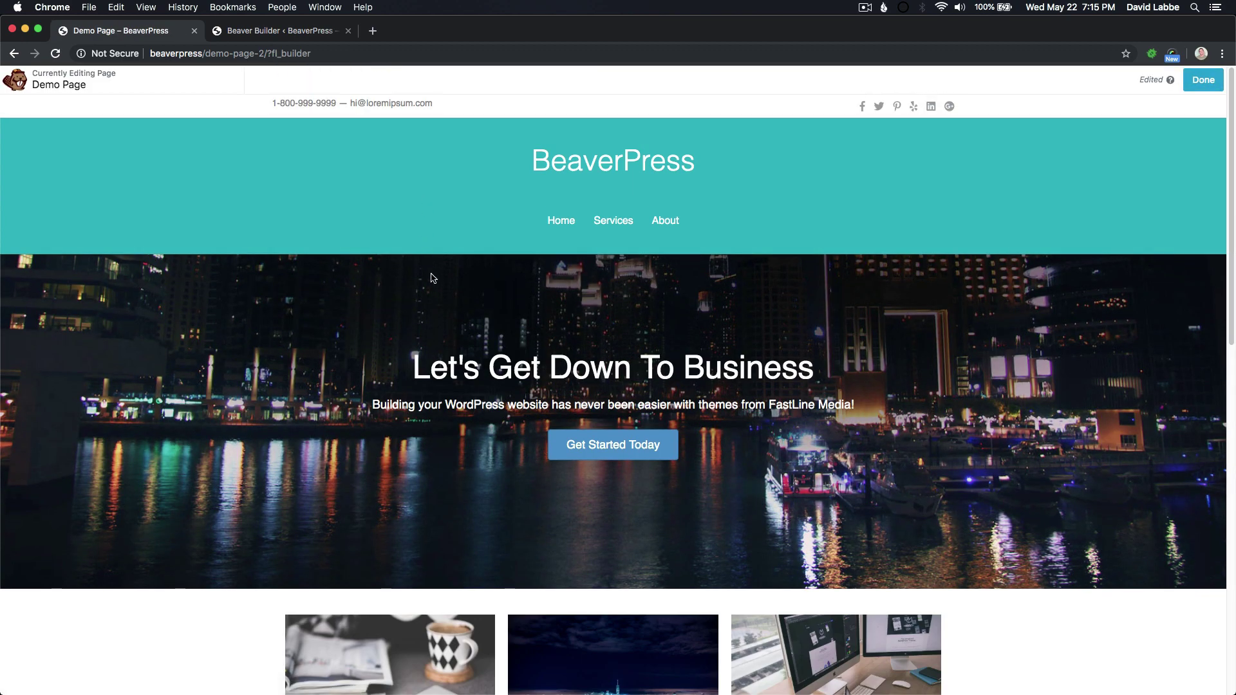
left_click(630, 364)
left_click_drag(712, 225, 574, 226)
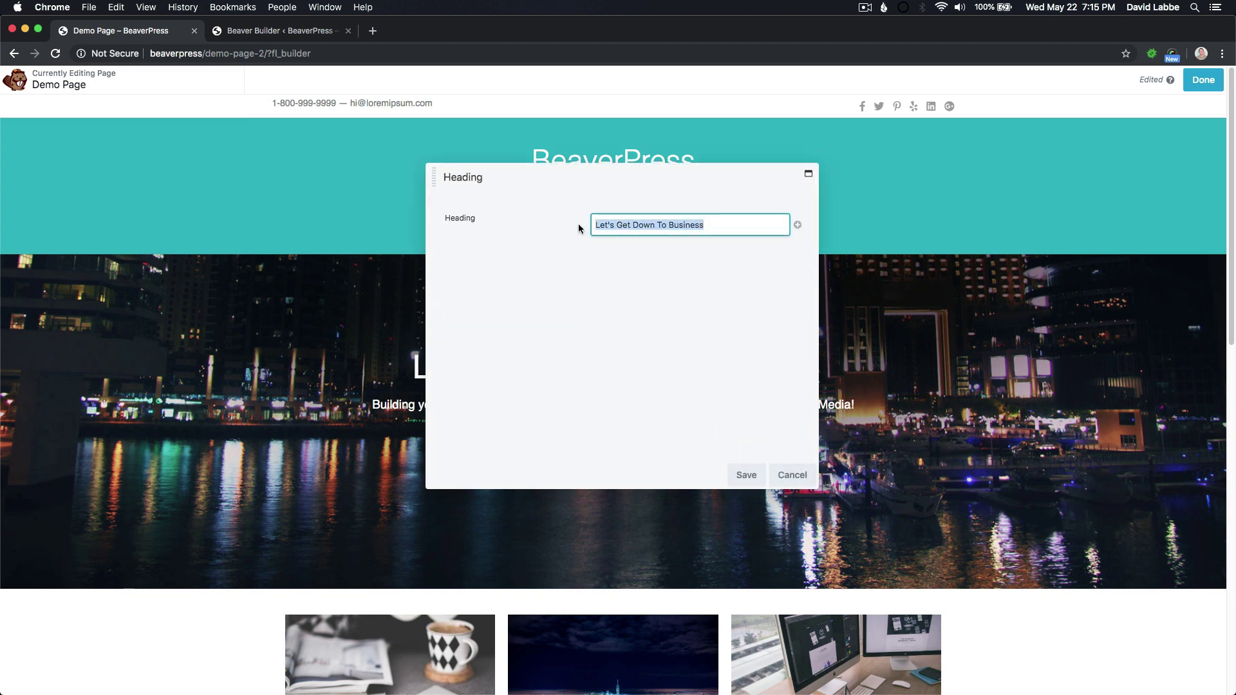
type("Welcome")
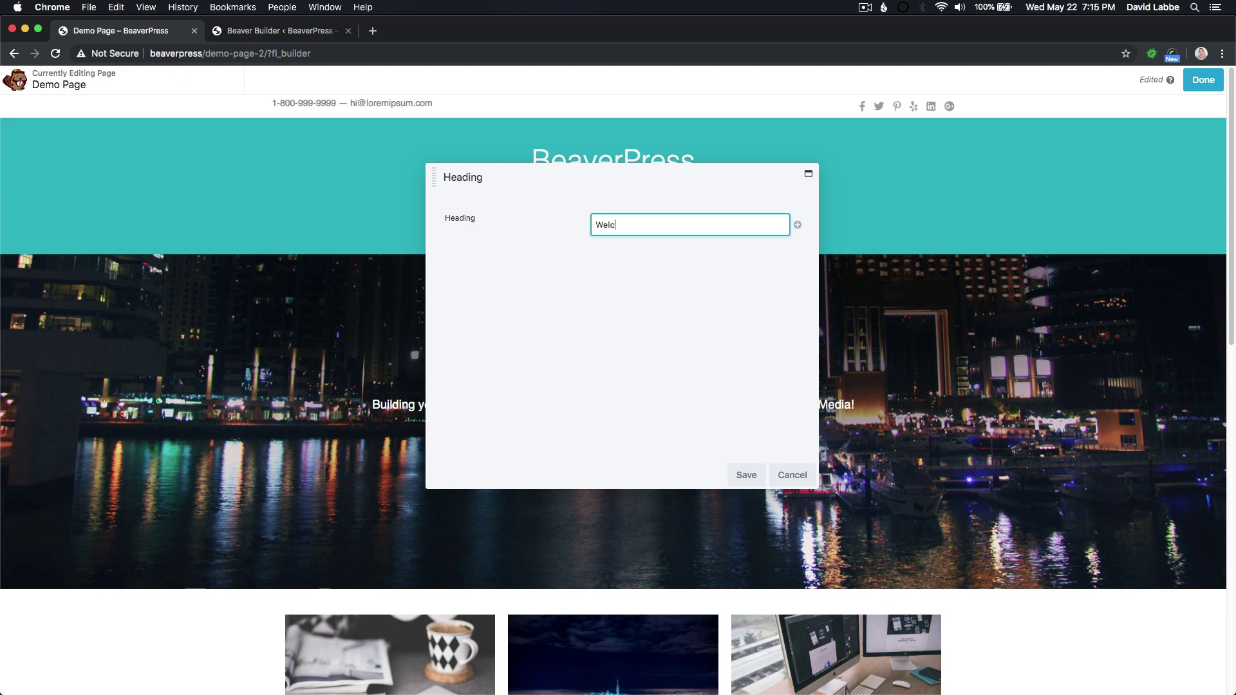
left_click(744, 475)
Add the phone with earphones, laptop chart and backlit keyboard photos to the gallery as the editor, and save.
scroll(727, 482, "down", 3)
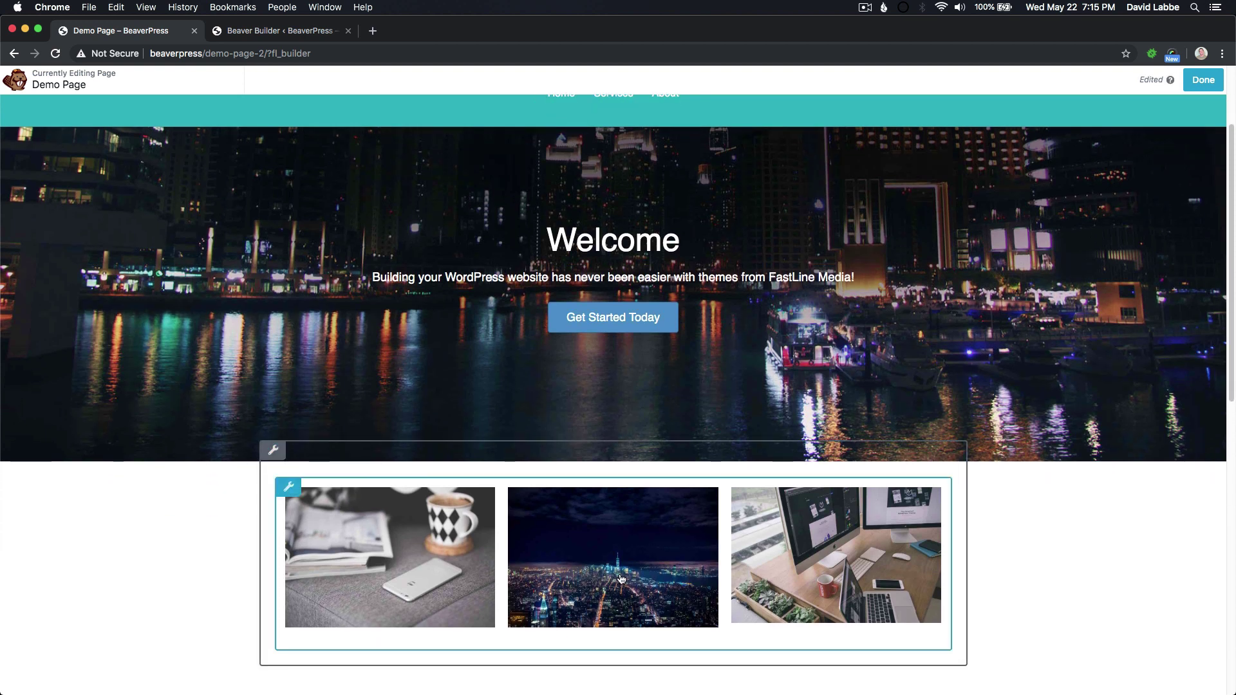
left_click(621, 579)
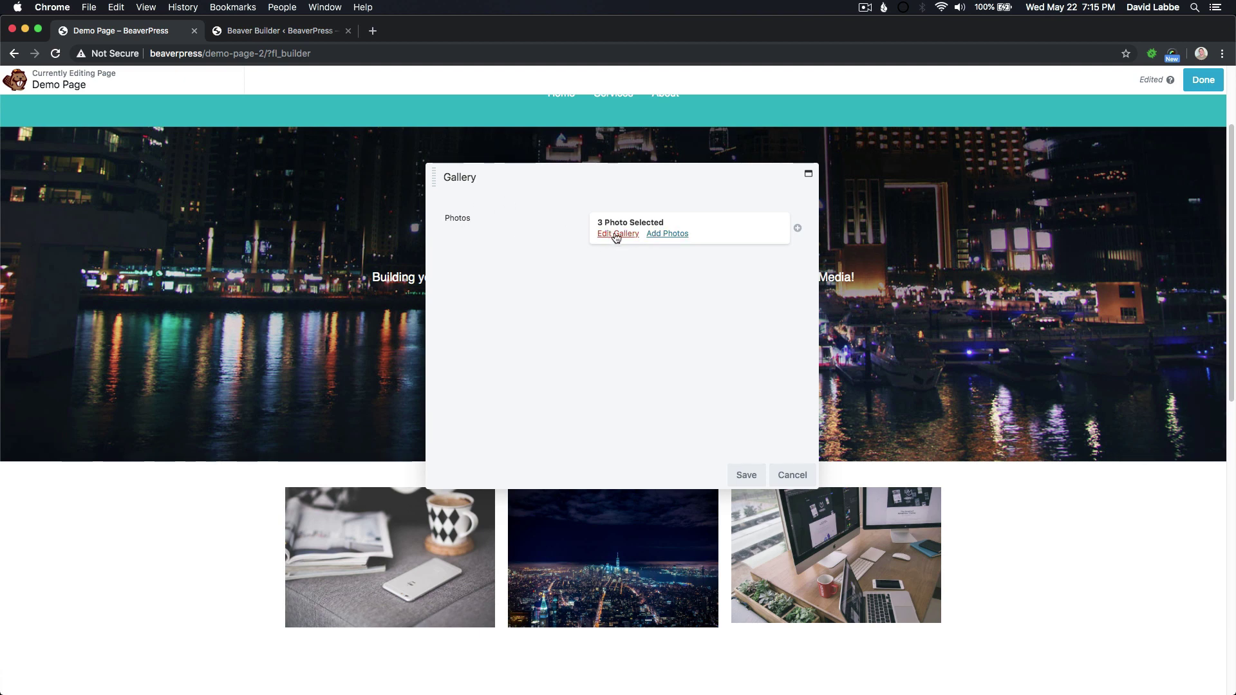
left_click(669, 235)
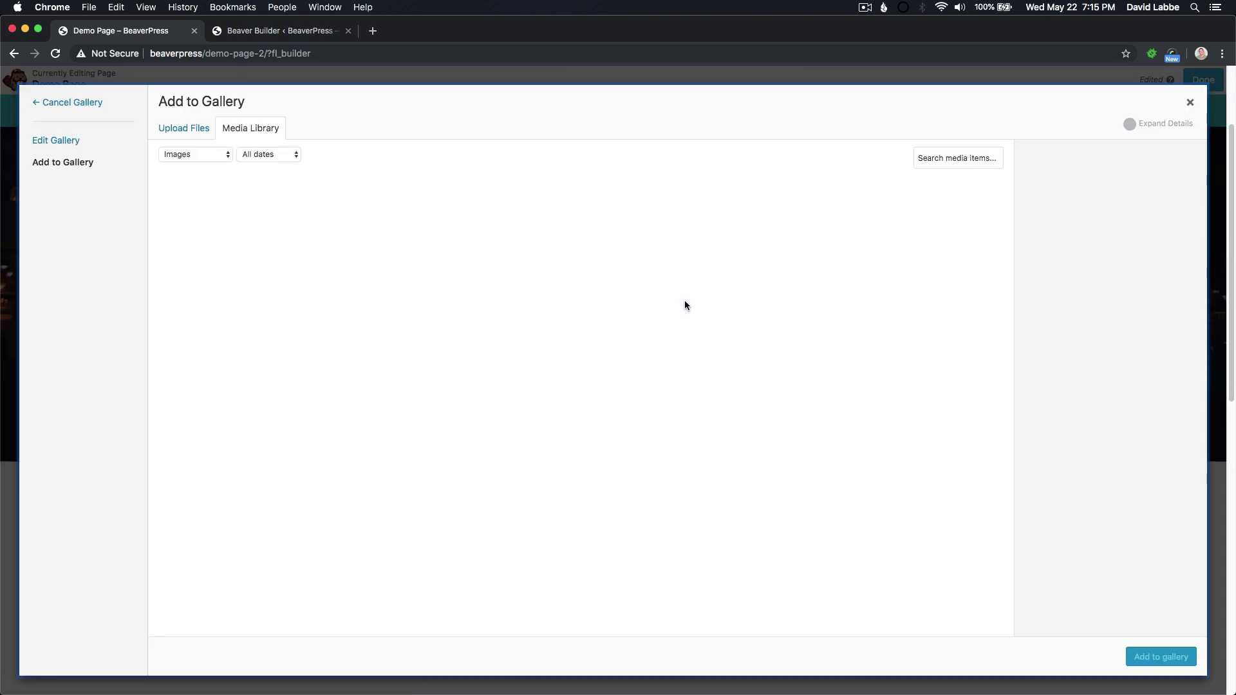
left_click(464, 312)
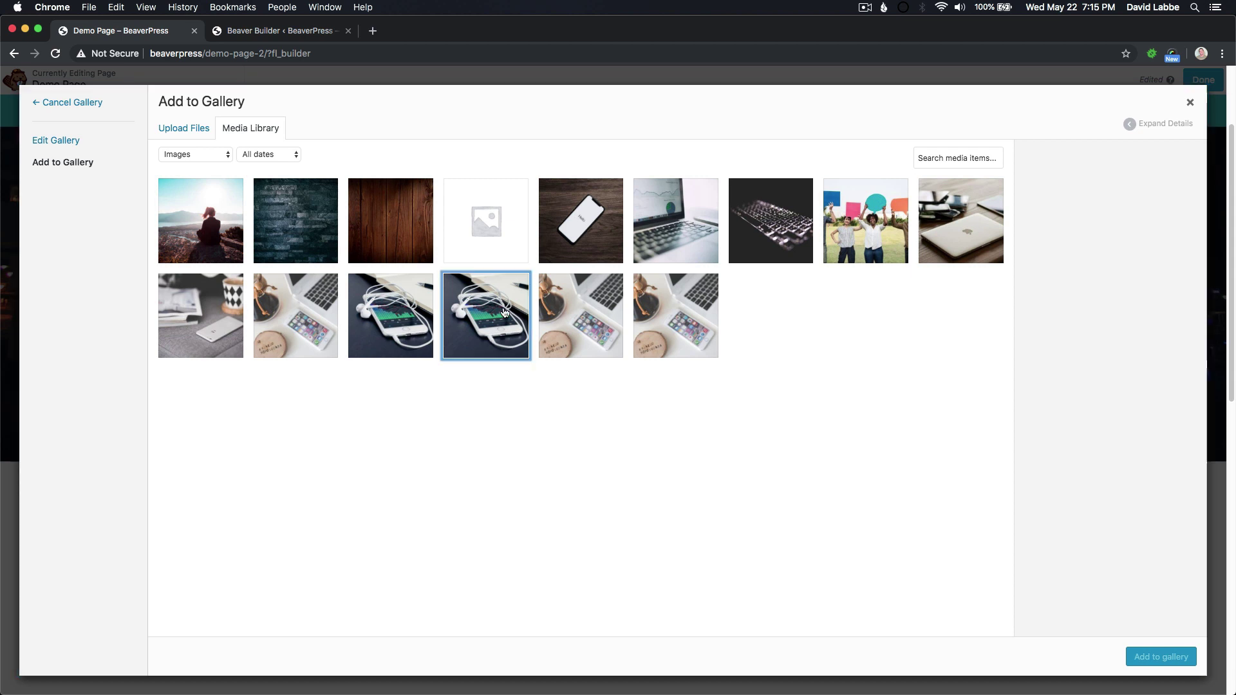
left_click(714, 240)
left_click(782, 226)
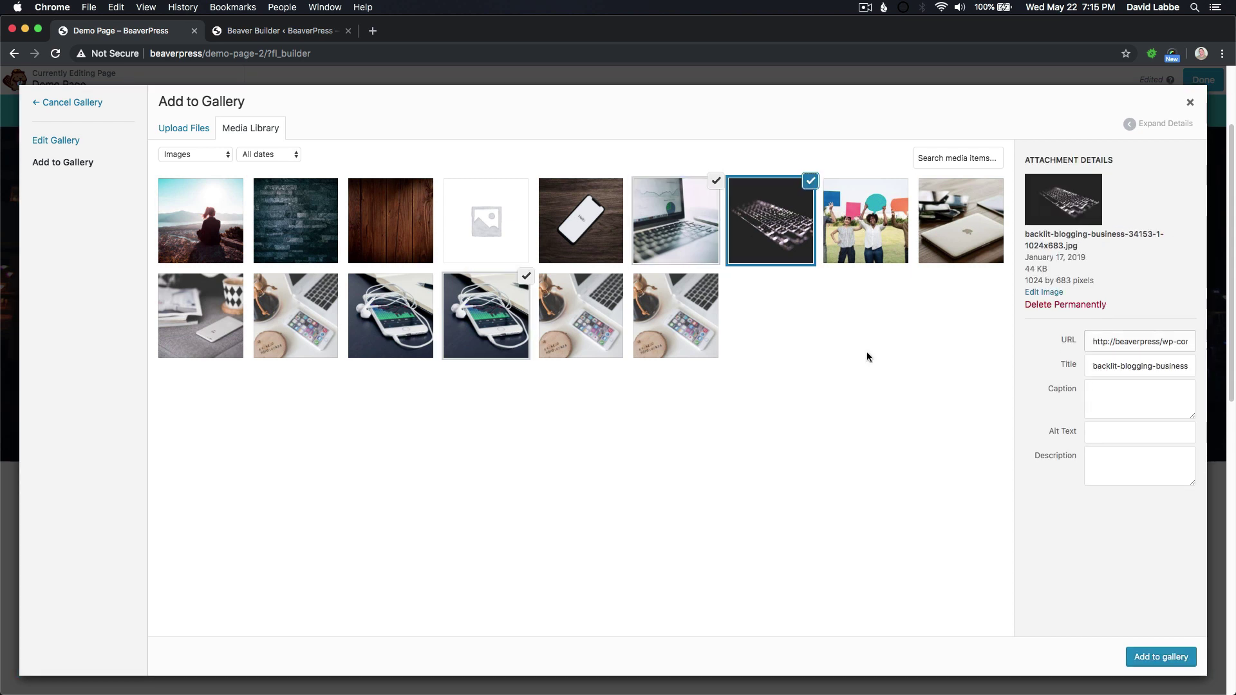
left_click(1154, 660)
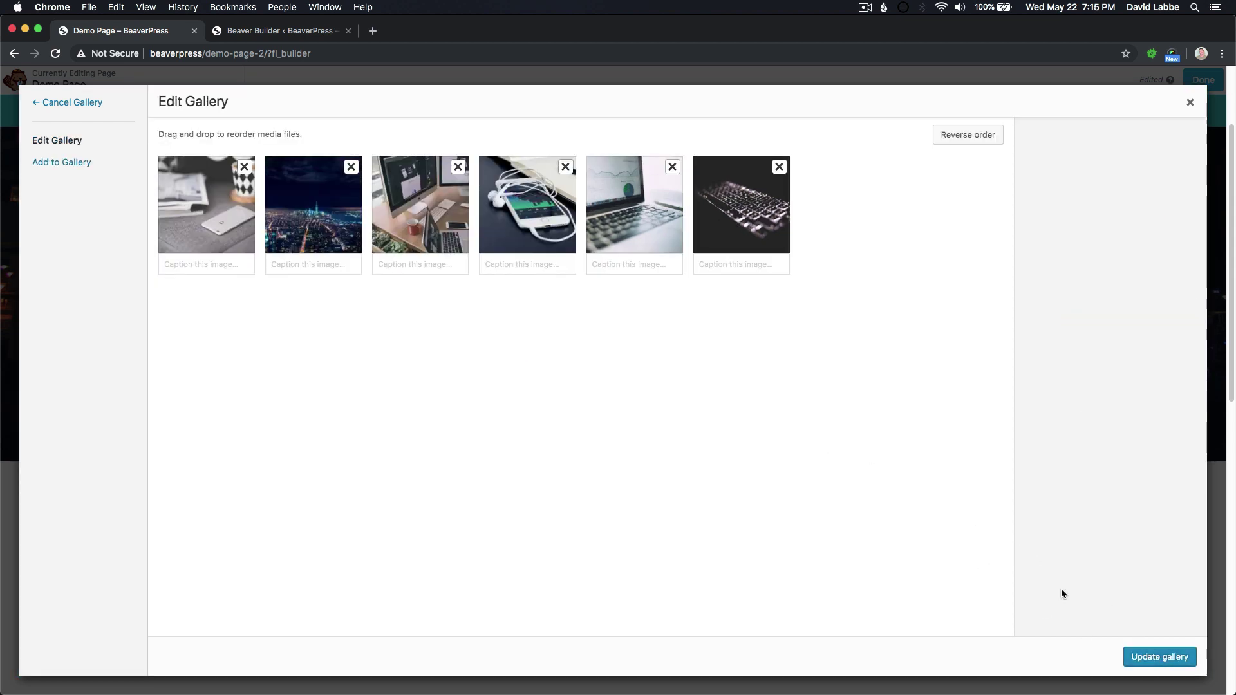
left_click(1158, 656)
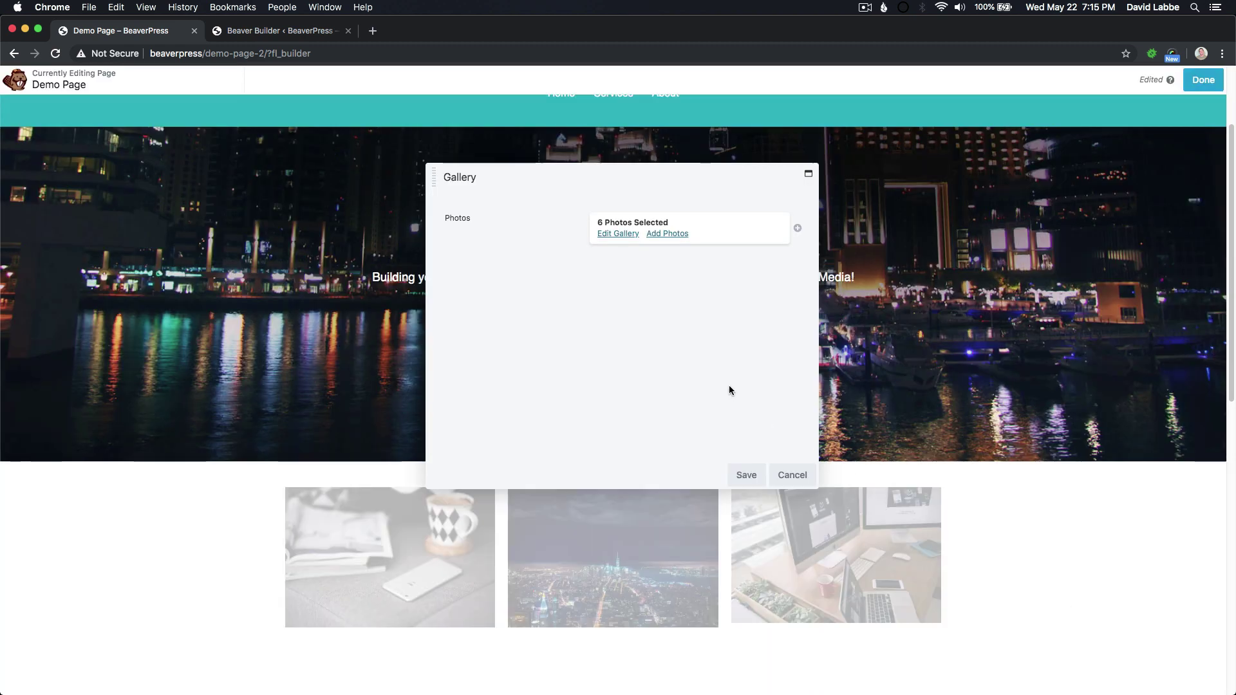
left_click(746, 475)
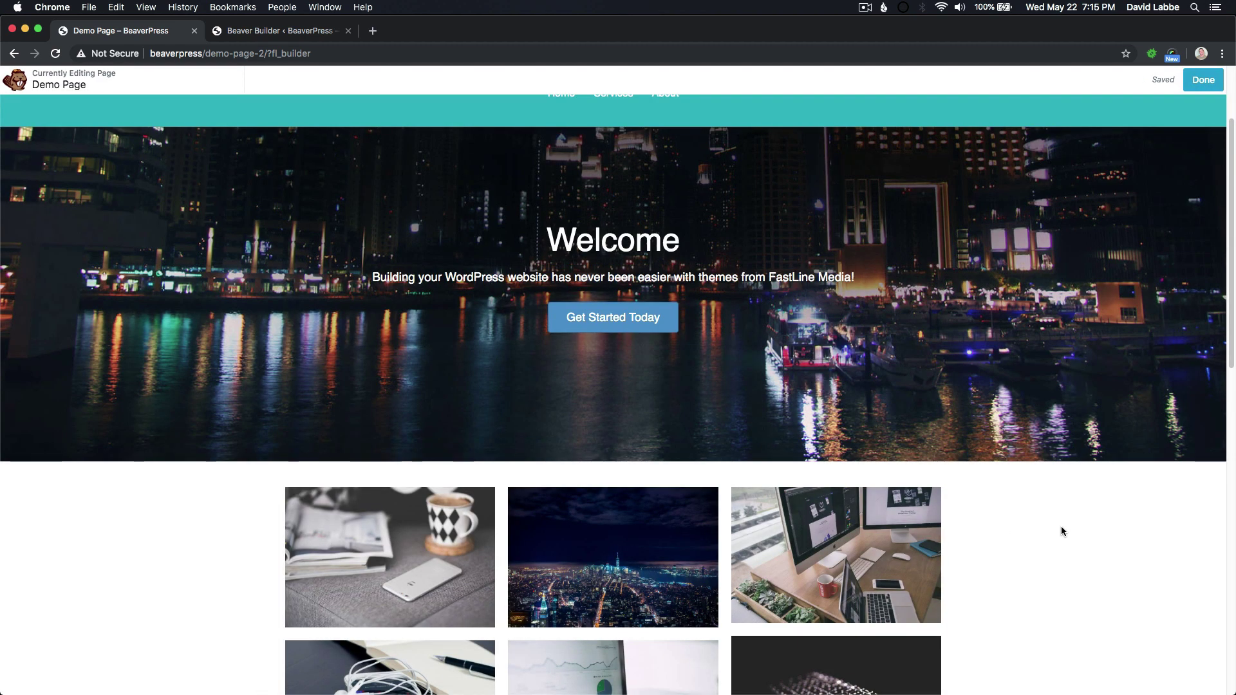
Review the edited page, checking the expanded gallery, the callouts under "We're Here To Help You Succeed" and the hero heading.
scroll(1059, 526, "down", 3)
scroll(550, 511, "down", 3)
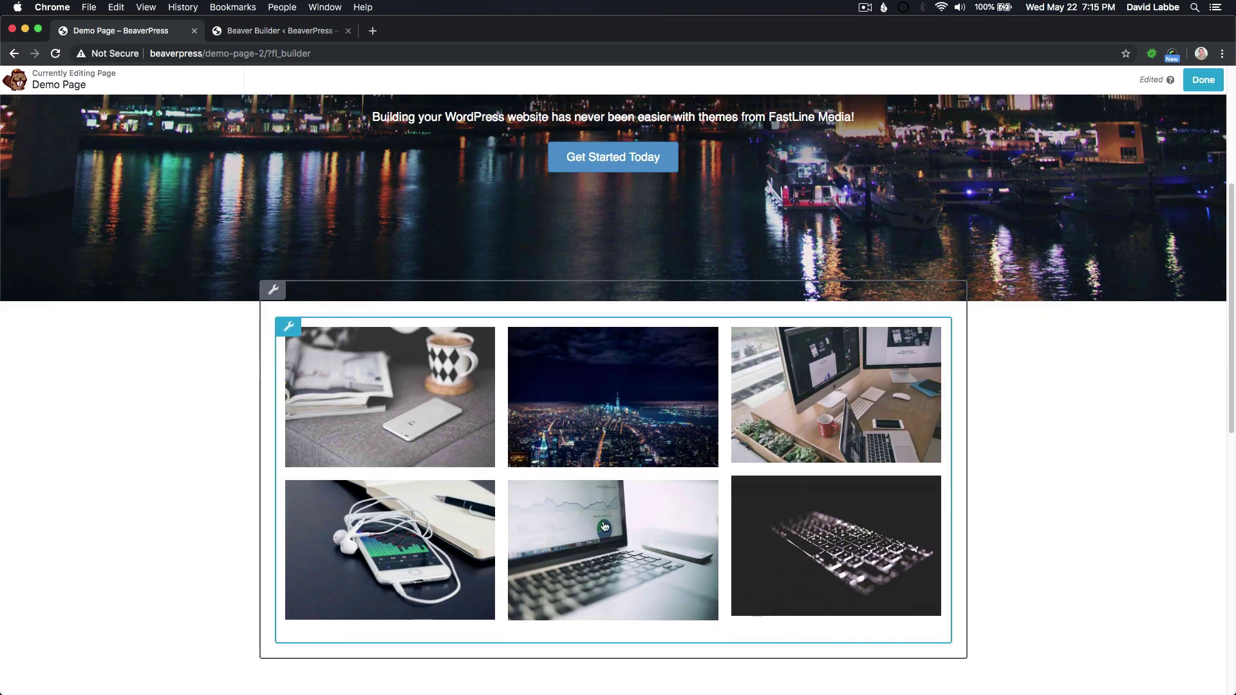
scroll(586, 511, "up", 5)
scroll(586, 512, "down", 15)
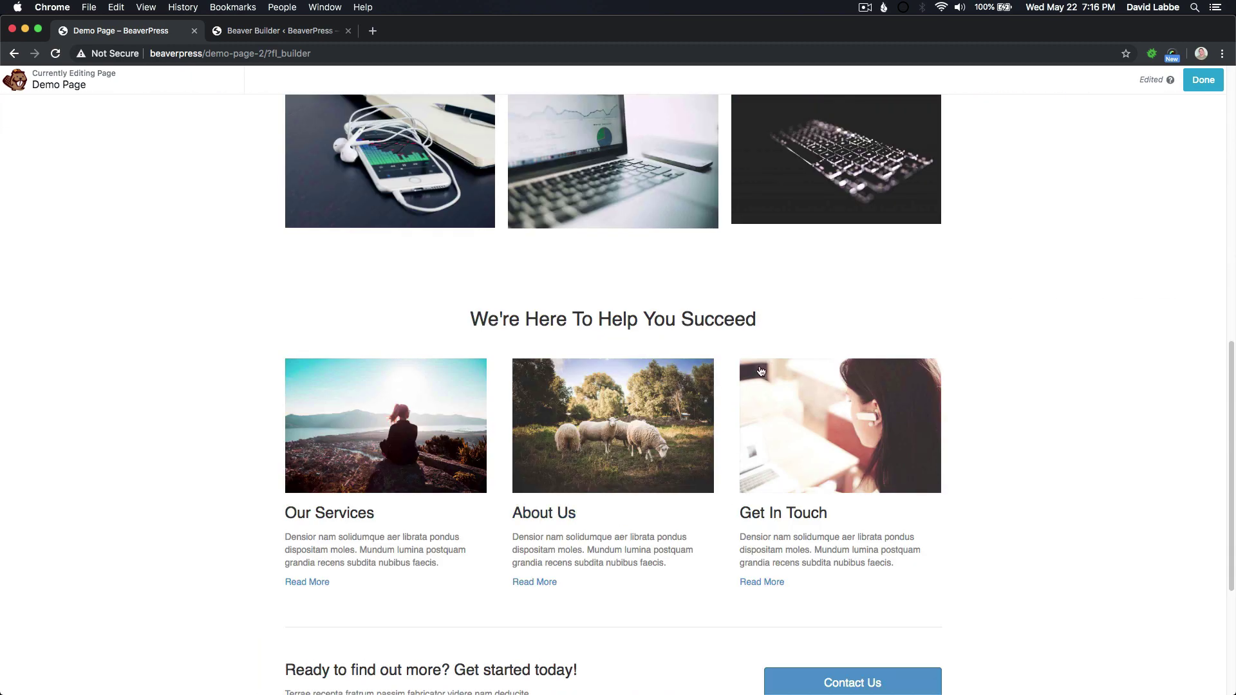
left_click(400, 431)
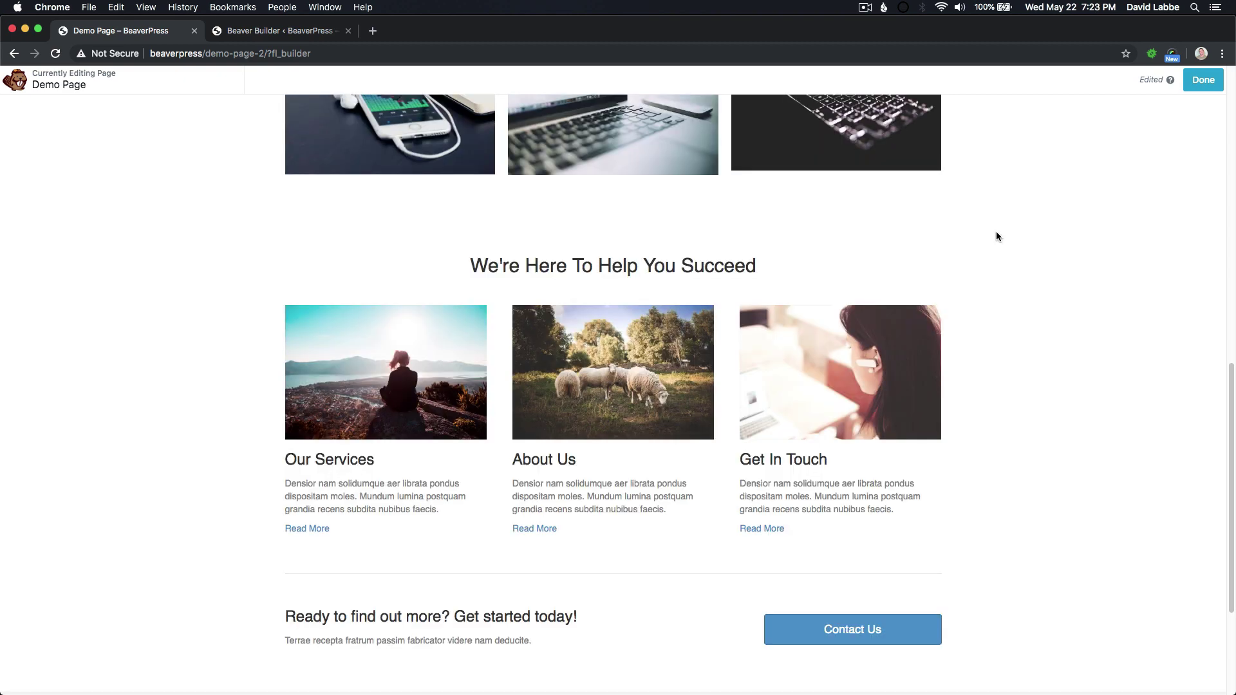
scroll(983, 345, "up", 7)
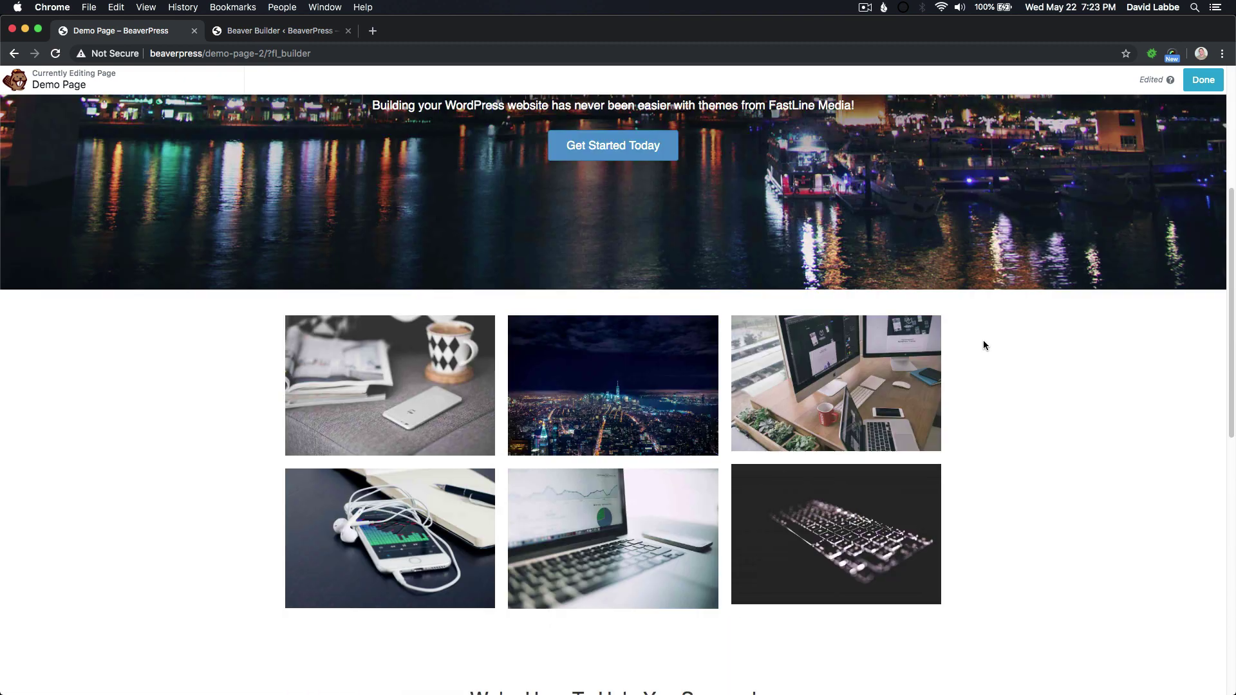
scroll(983, 345, "up", 2)
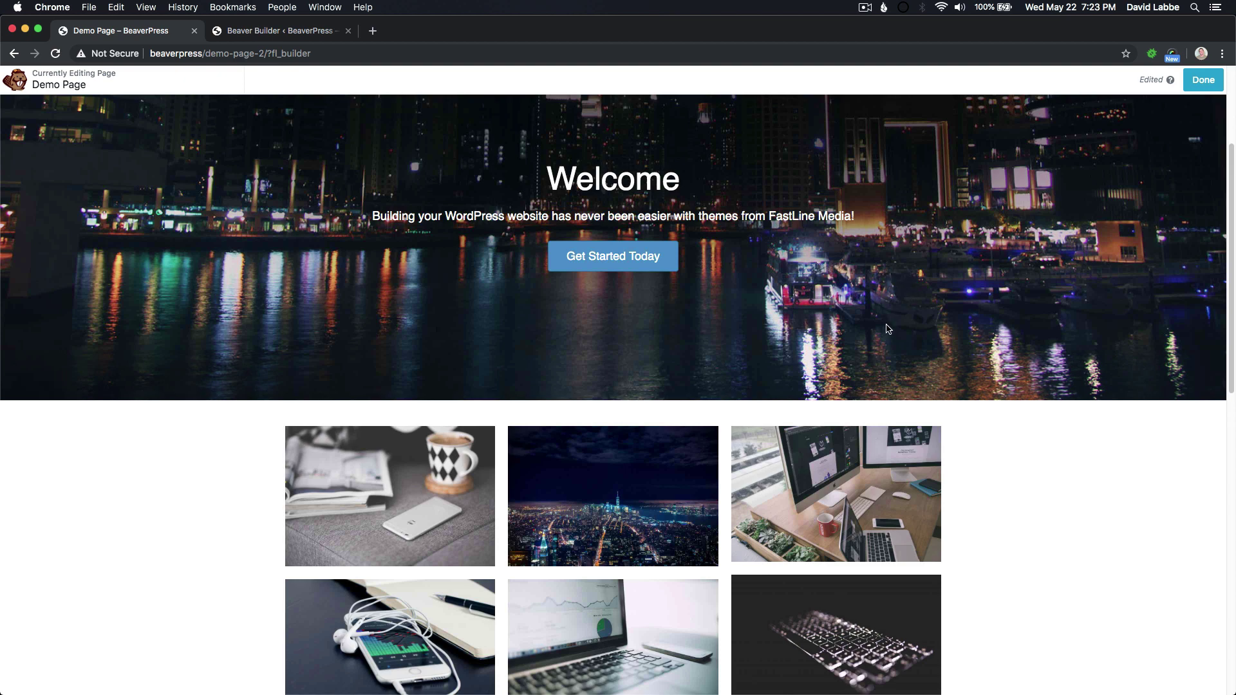
scroll(1036, 414, "up", 1)
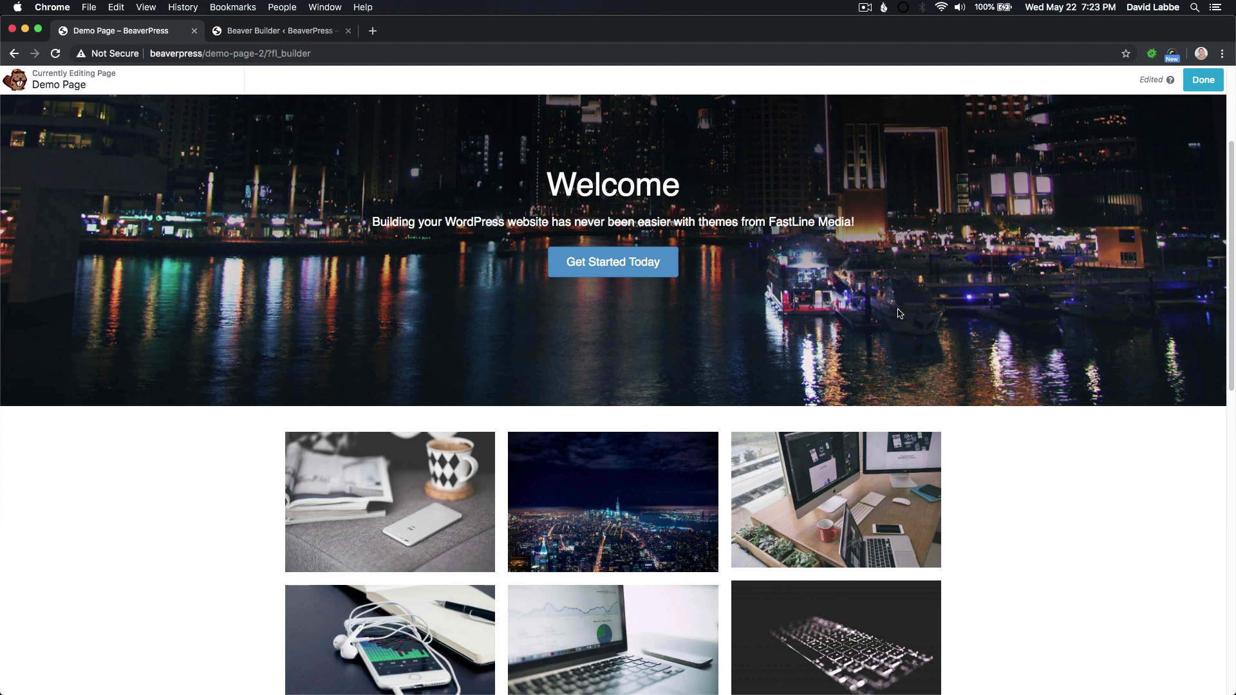
scroll(899, 314, "down", 1)
scroll(899, 314, "up", 5)
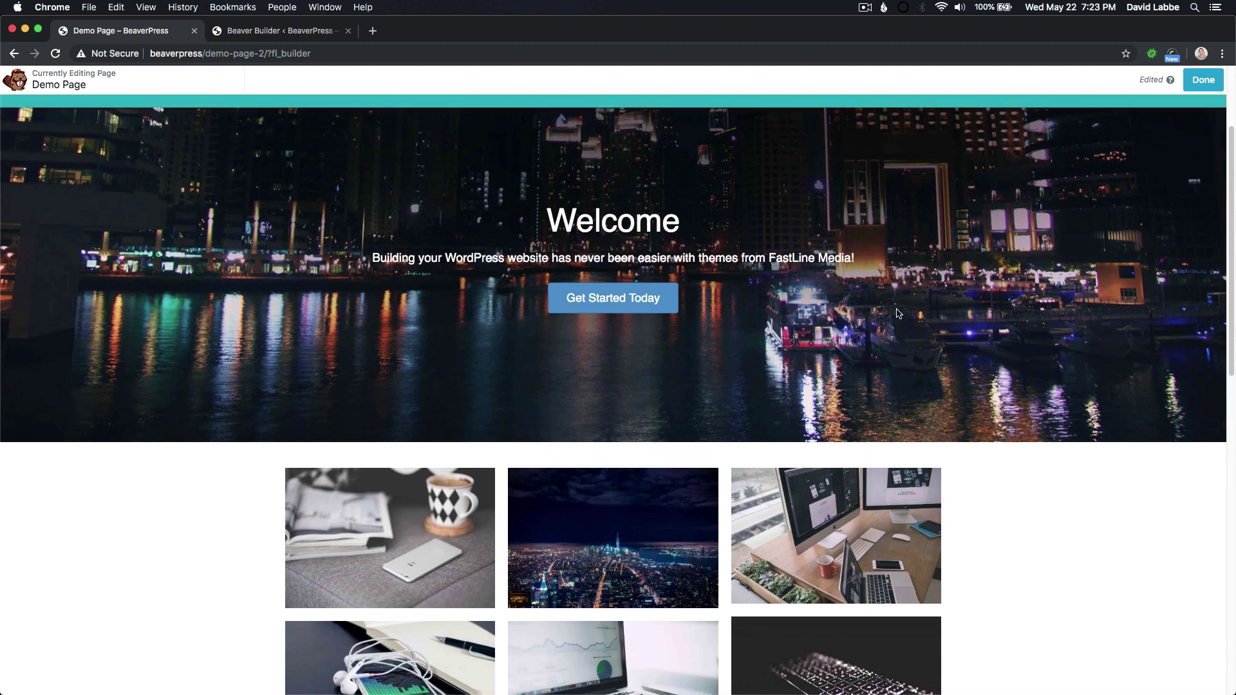
scroll(898, 313, "up", 2)
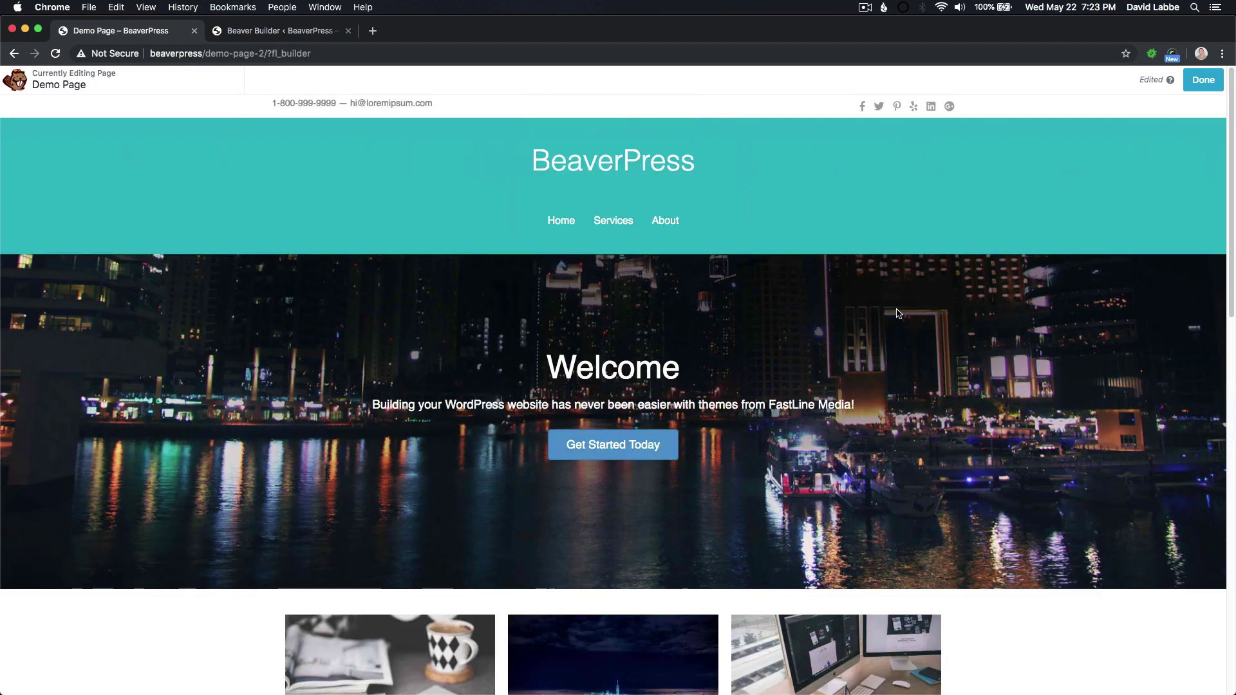